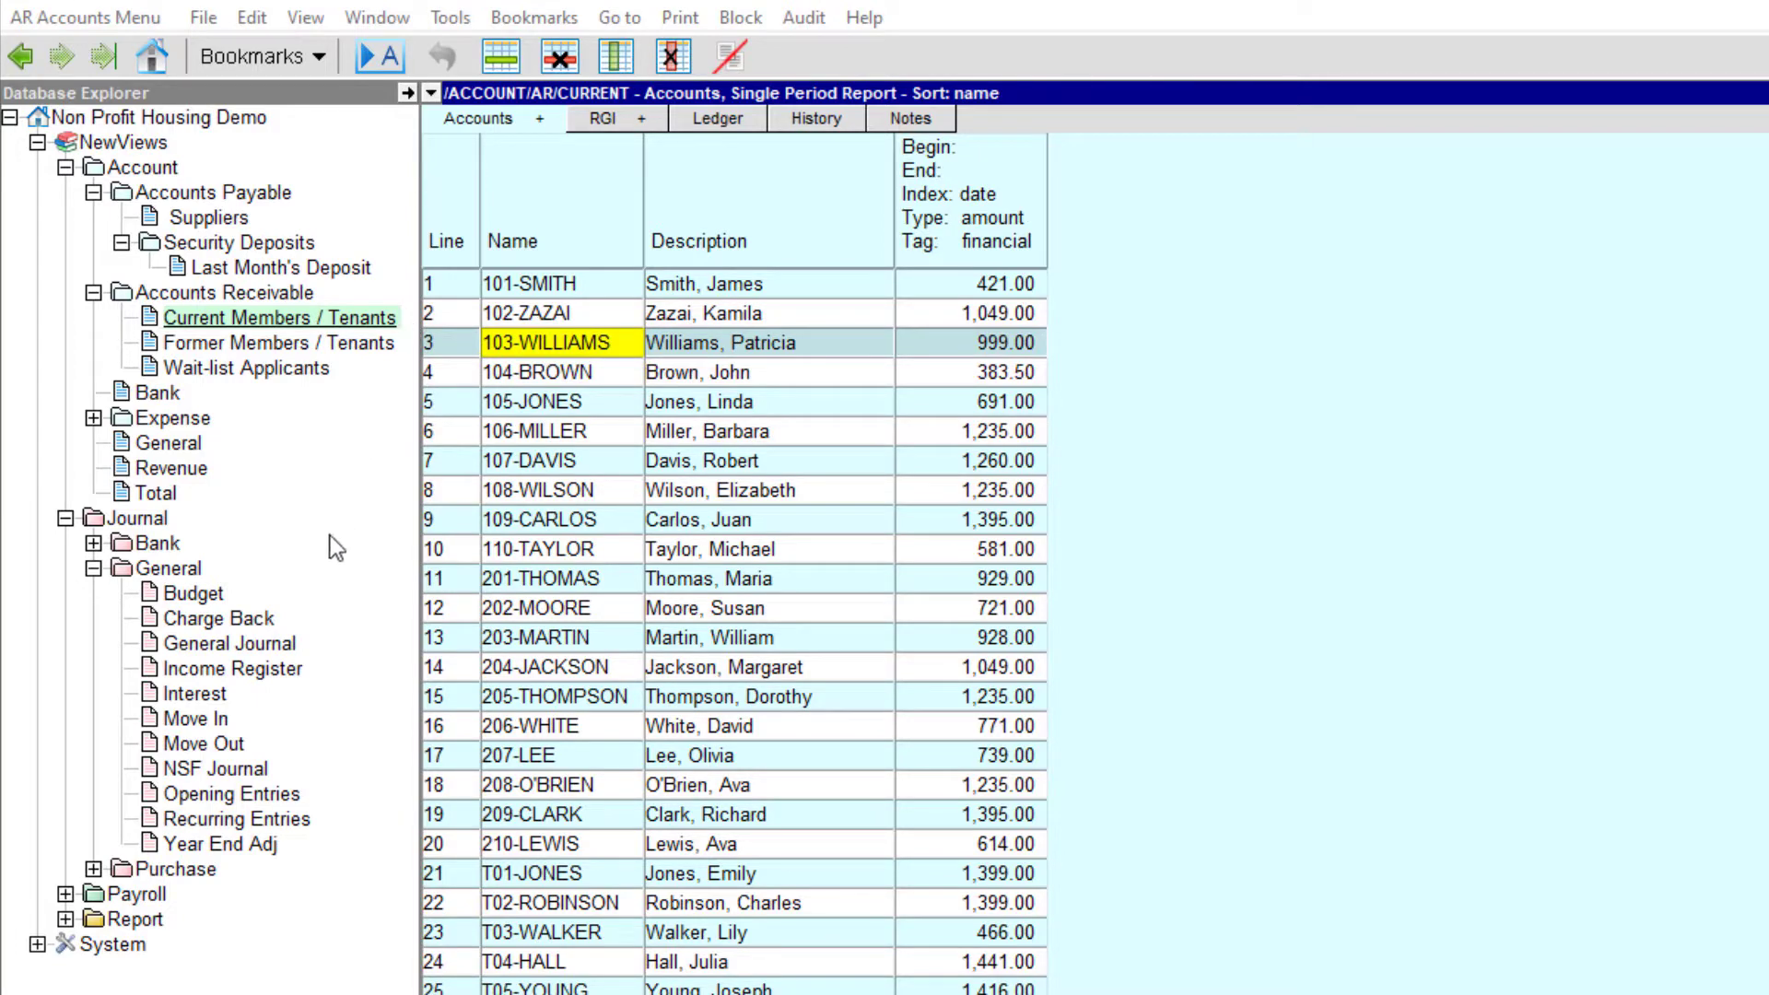
Review the 01 Apr 2020 housing charge in the Income Register, then return to current tenants.
left_click(301, 667)
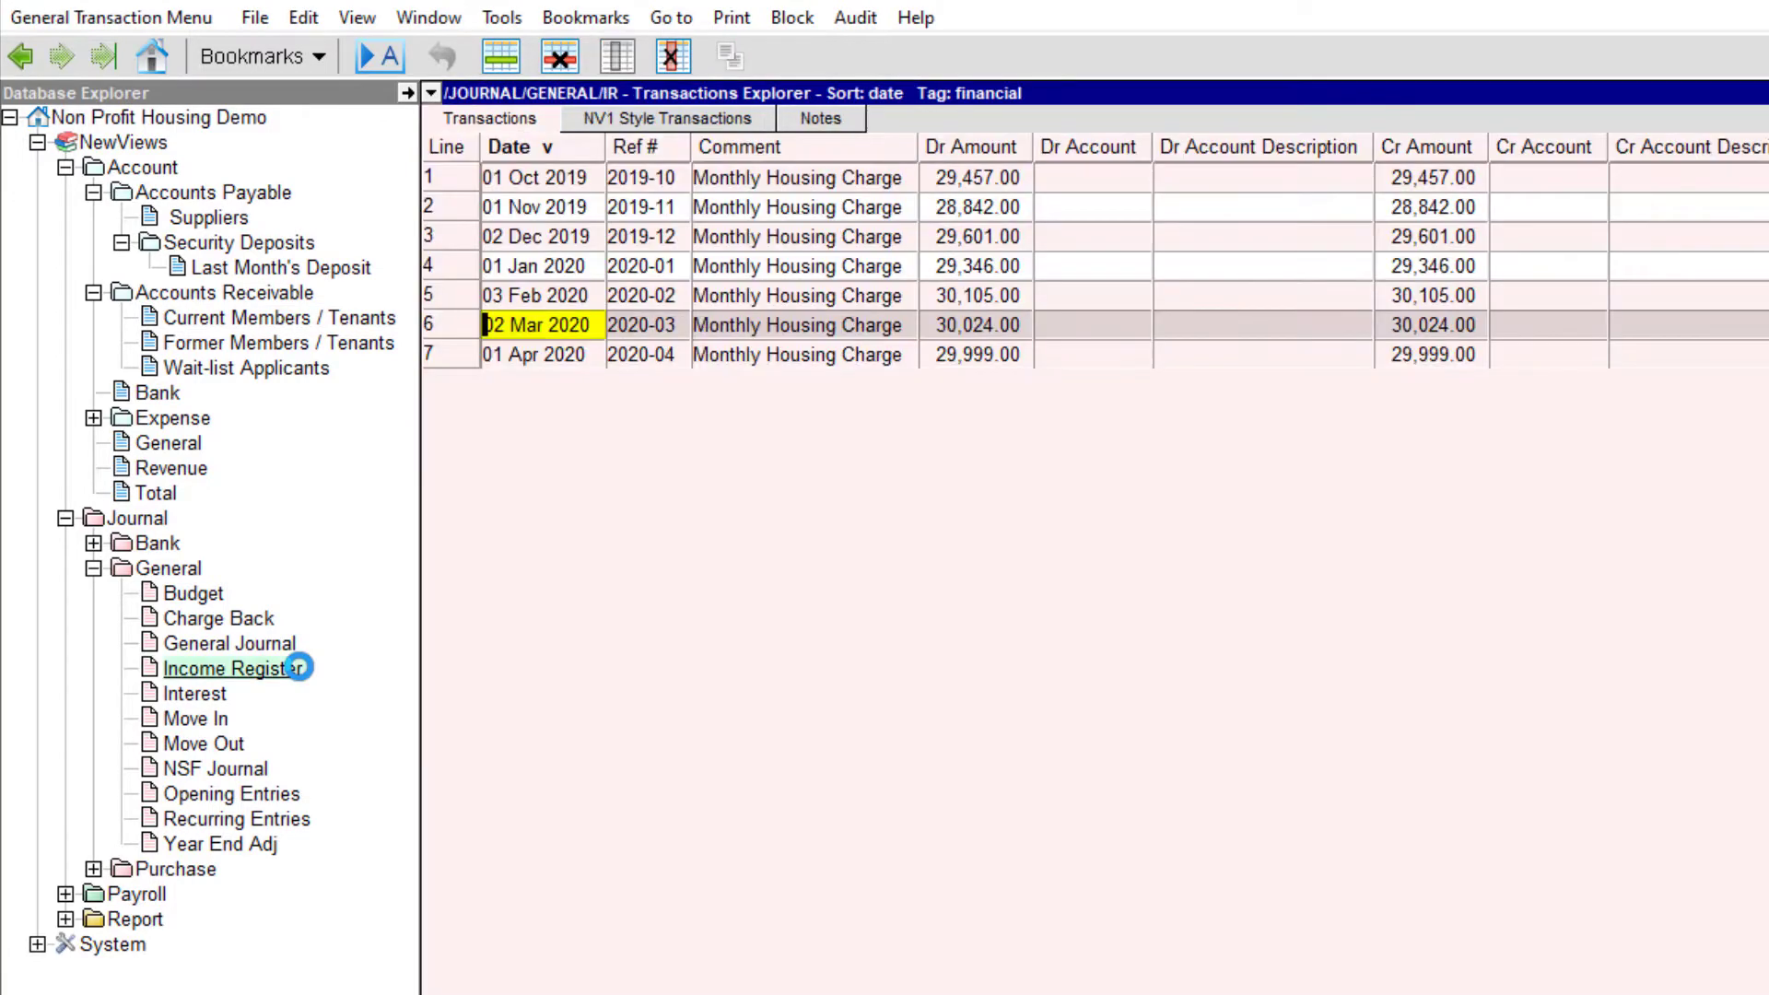
left_click(545, 354)
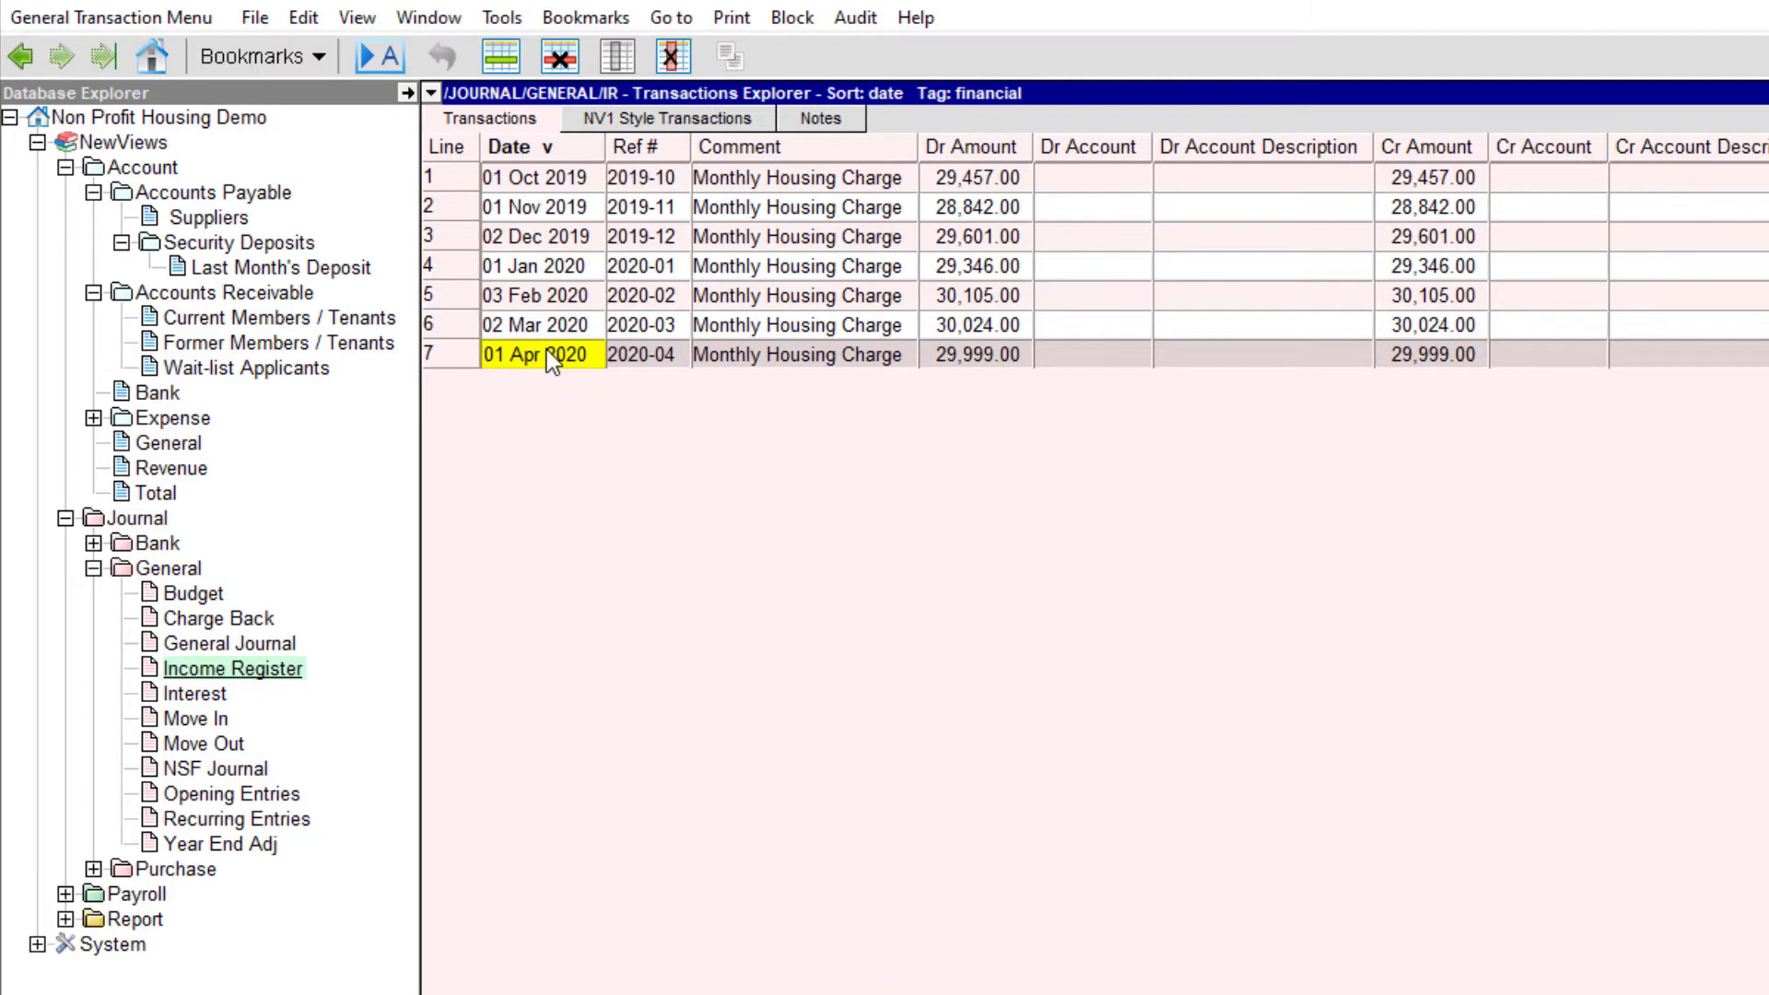
double_click(545, 354)
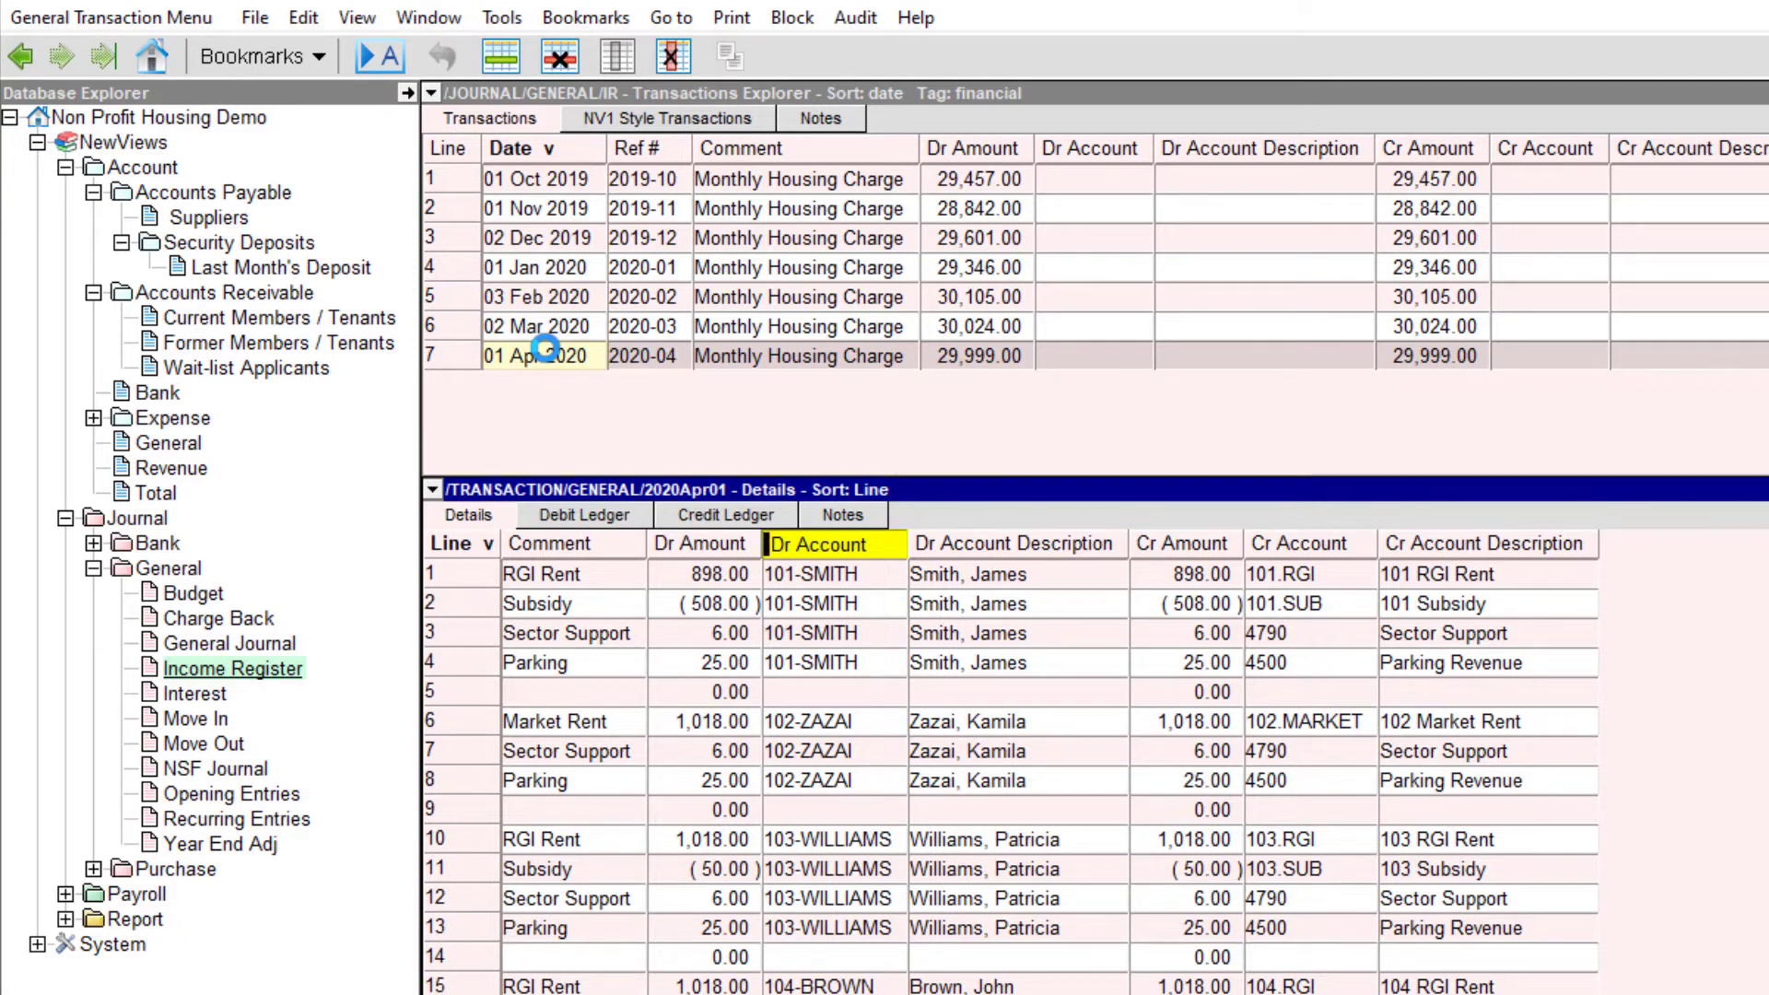
left_click(373, 319)
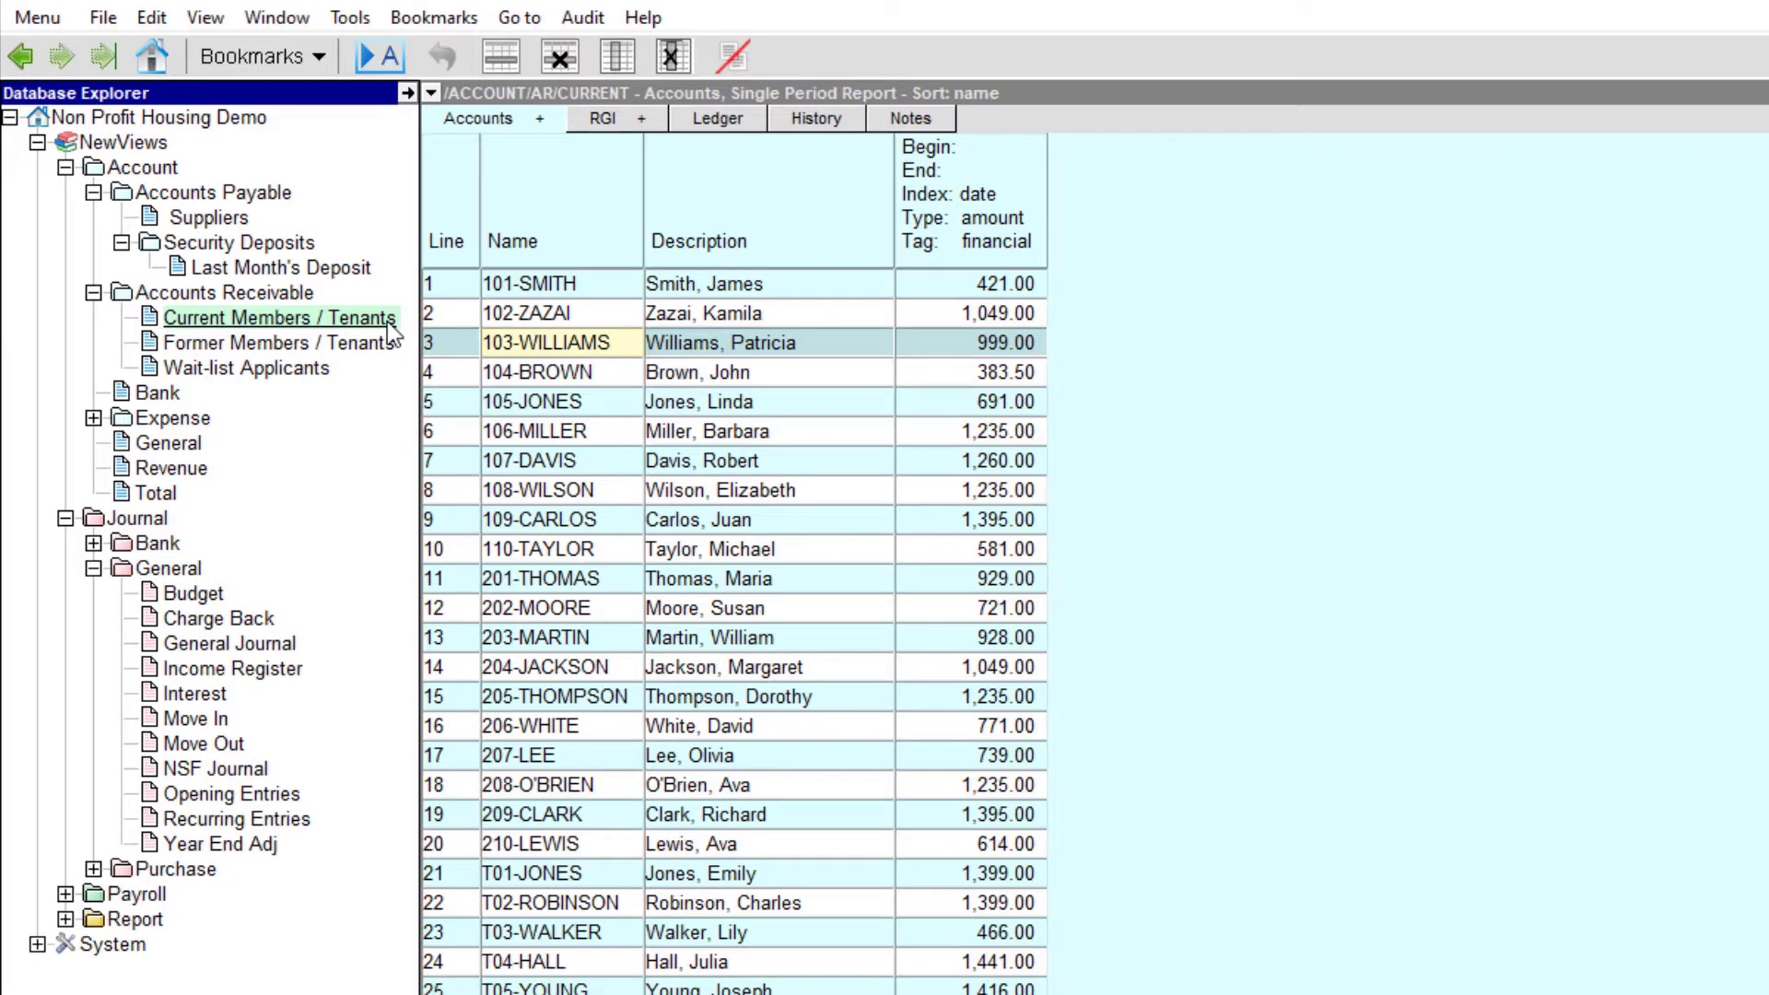
Select the unit 103 tenant's account and start the Move Out form from Tools.
left_click(621, 344)
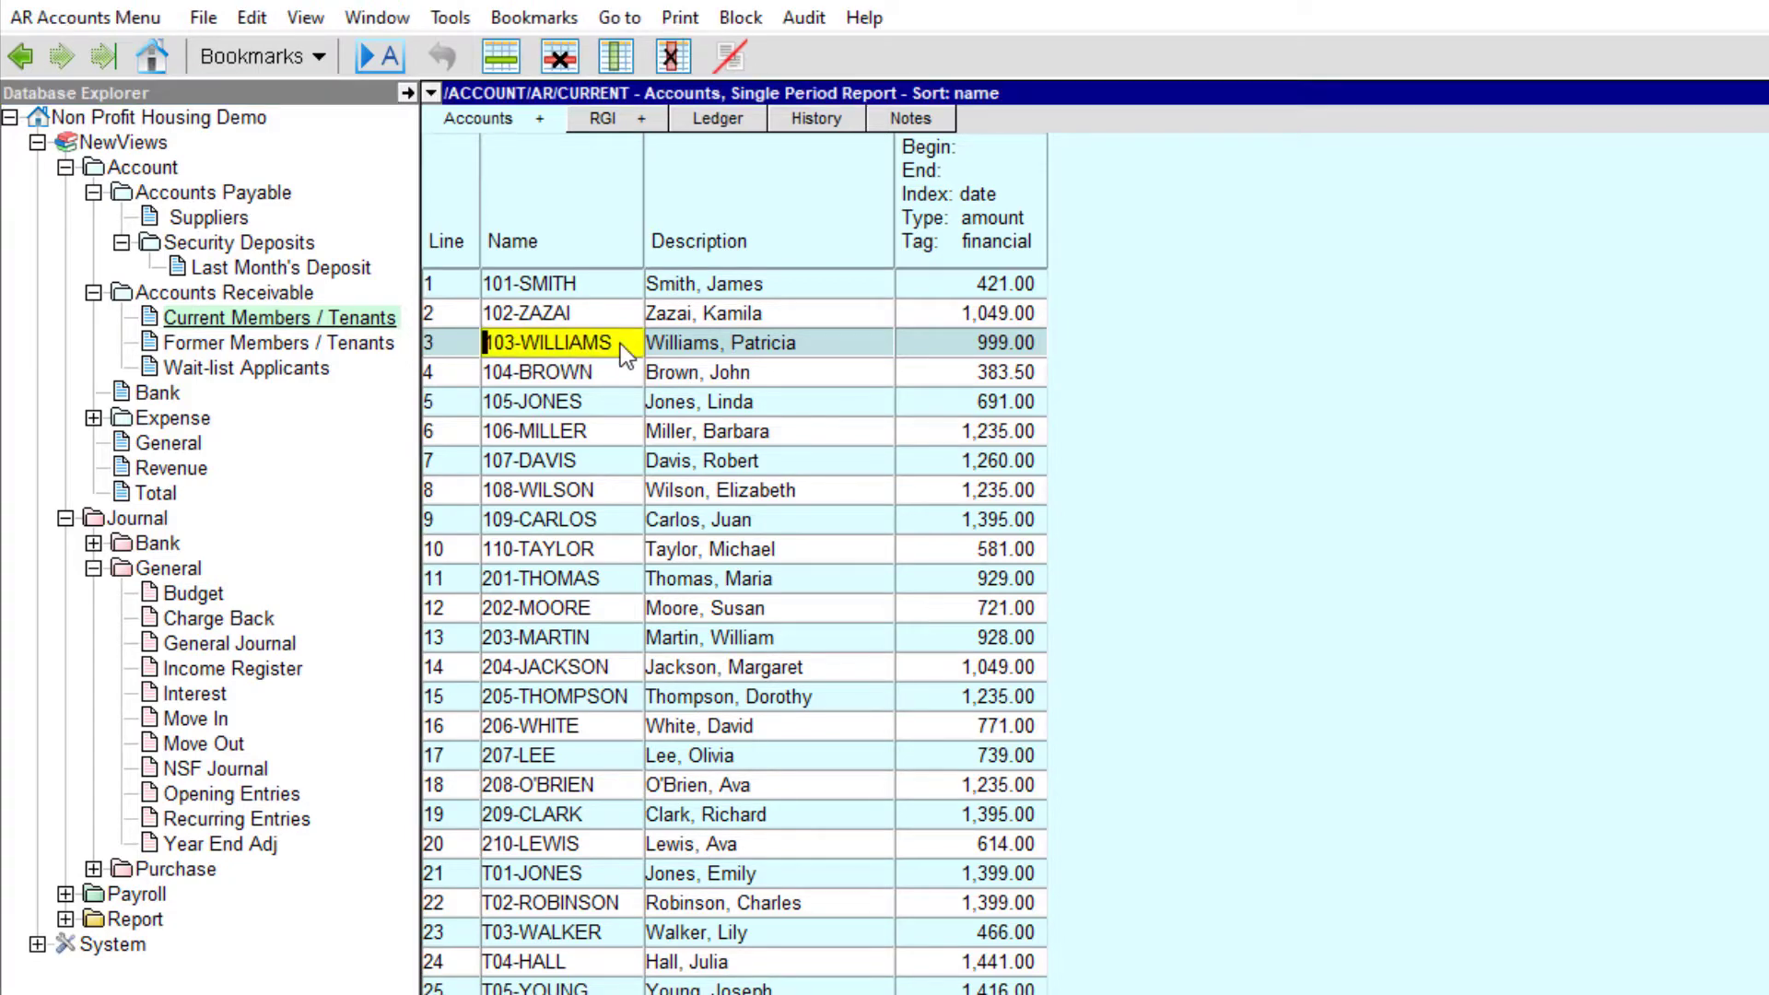
left_click(449, 18)
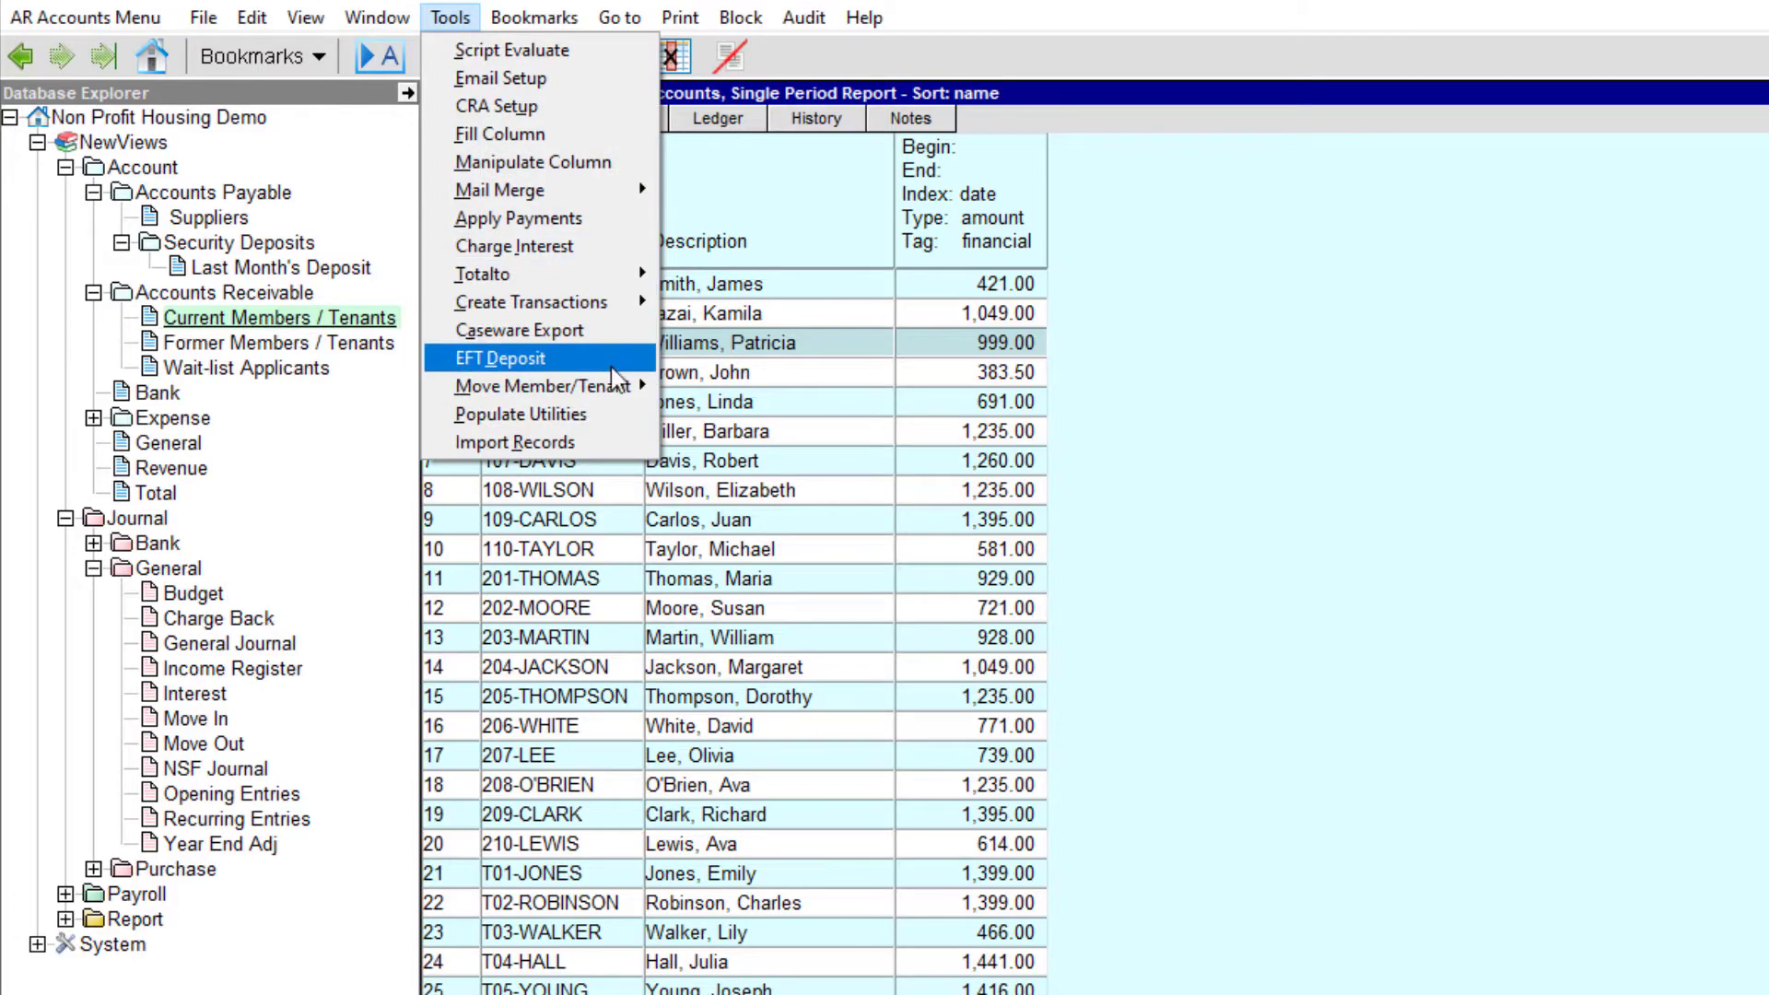
mouse_move(617, 388)
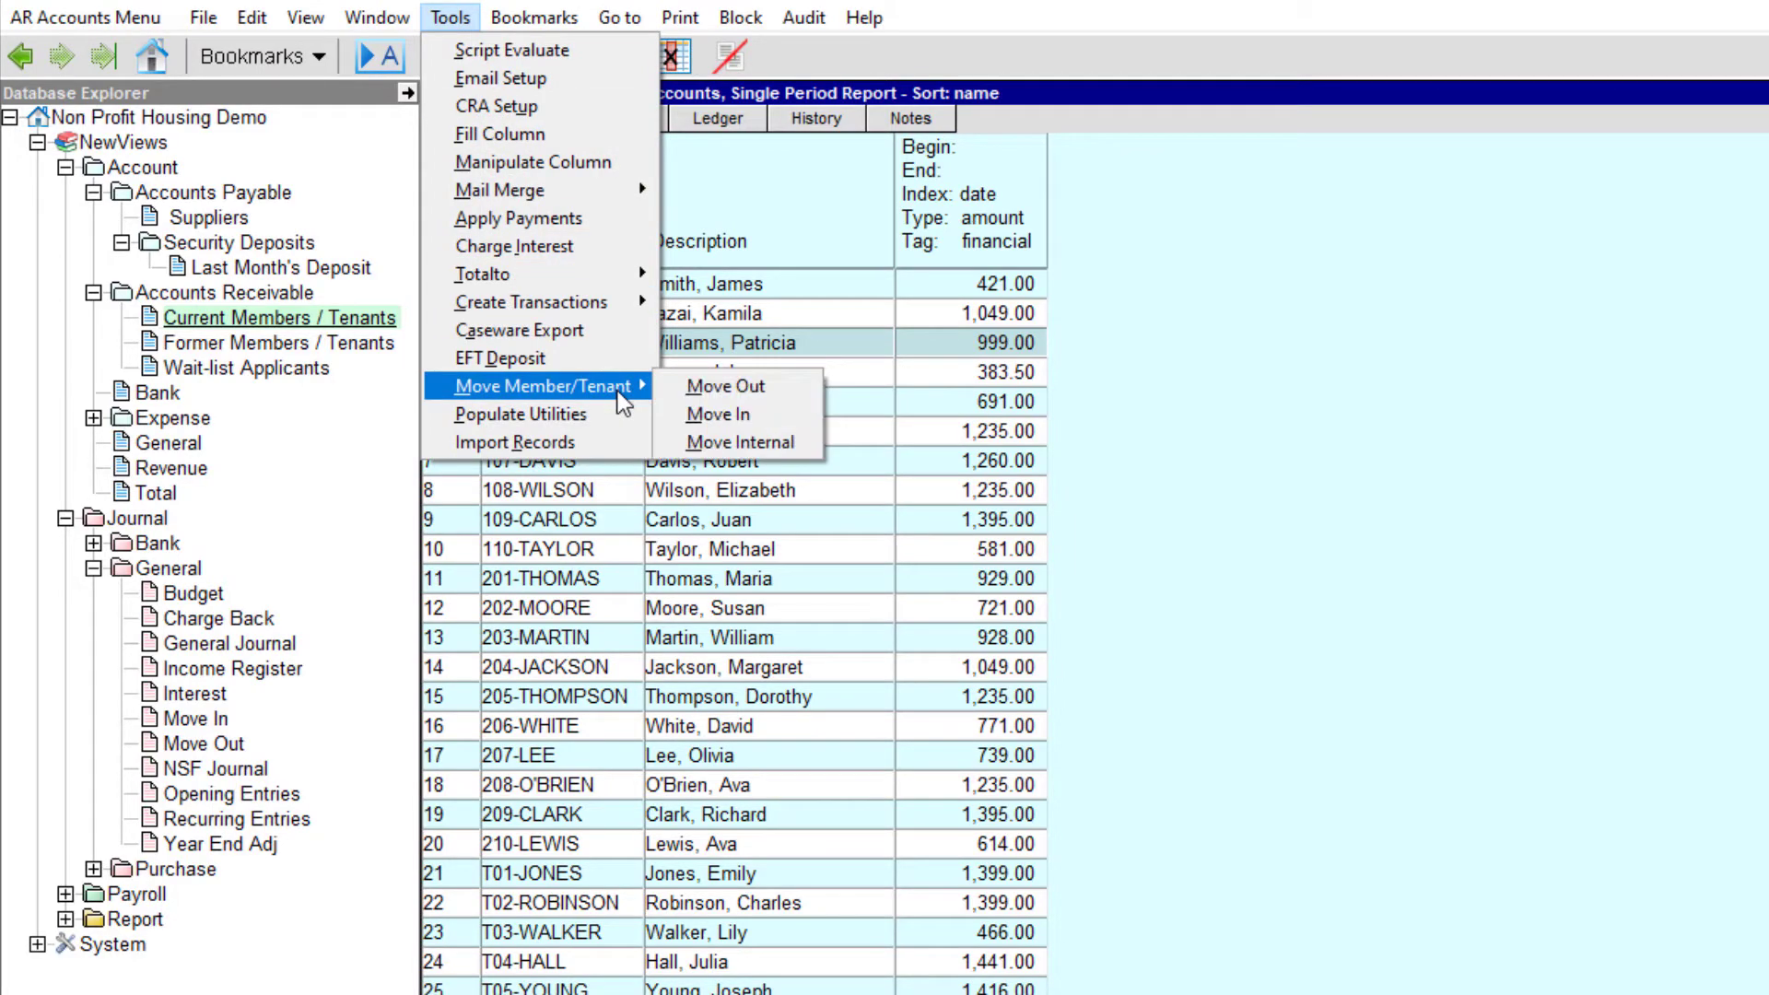
left_click(802, 390)
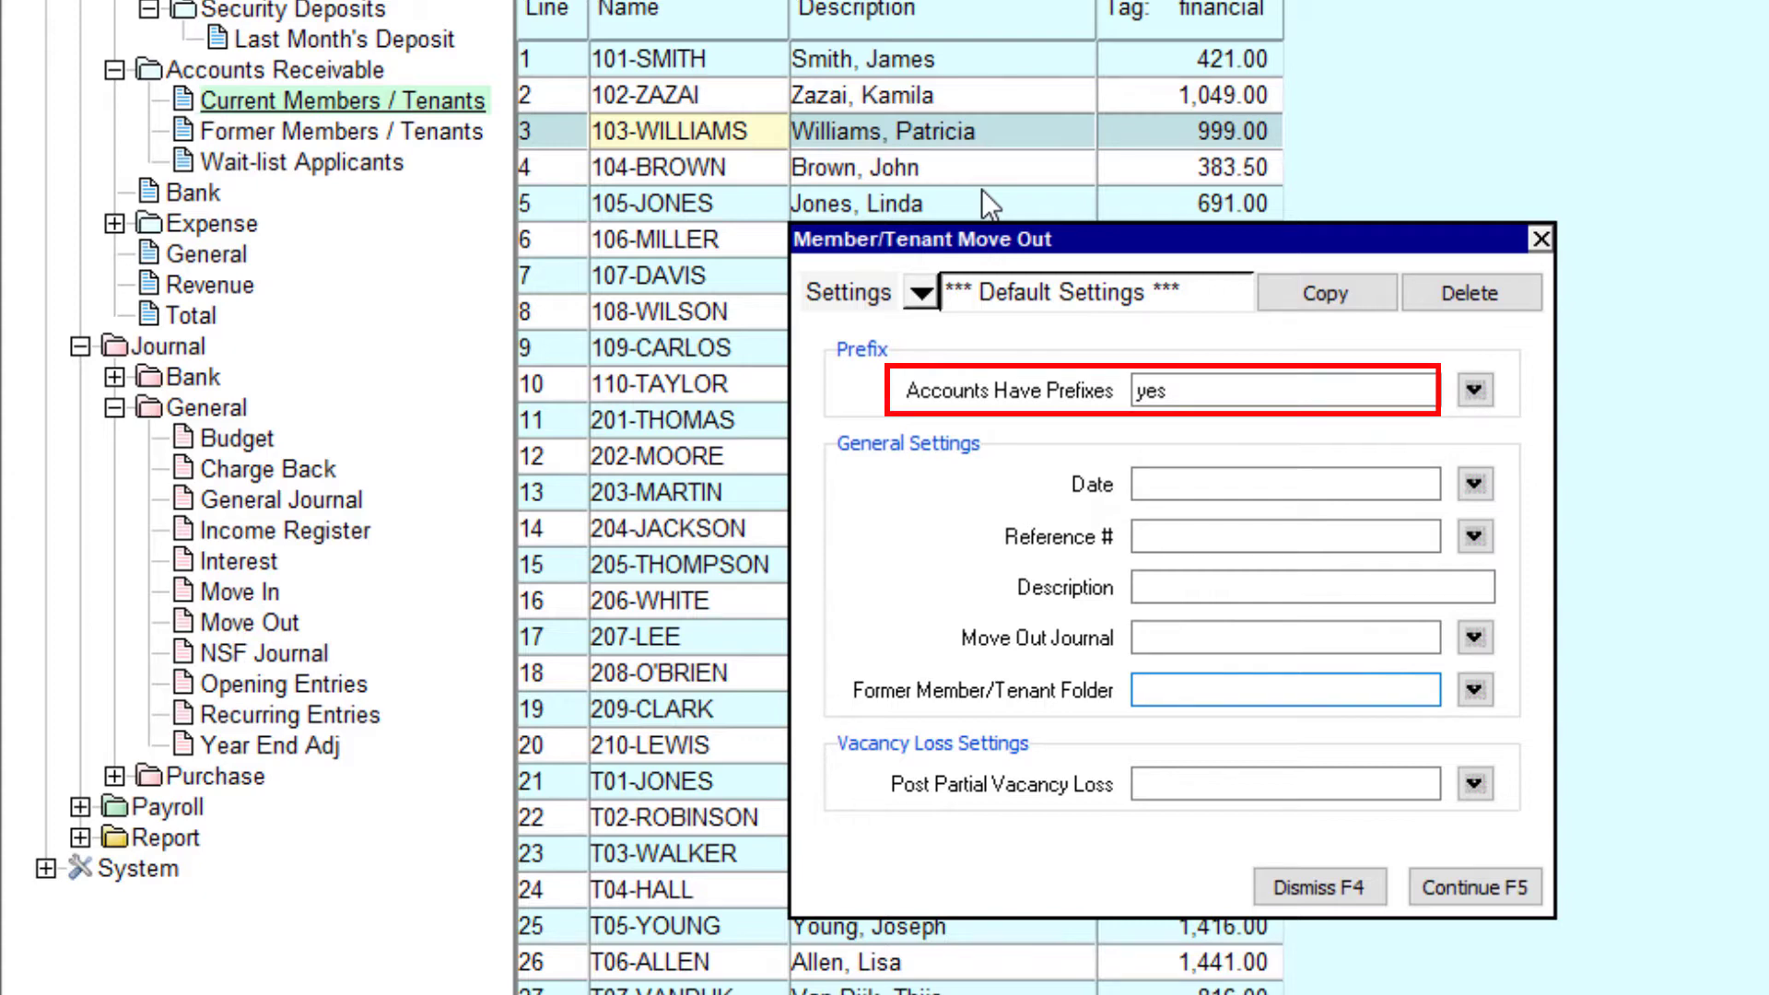
Enter move-out date April 30, 2020, reference 103, and description 'Transfer Security Deposit'.
left_click(1182, 479)
type("Ap")
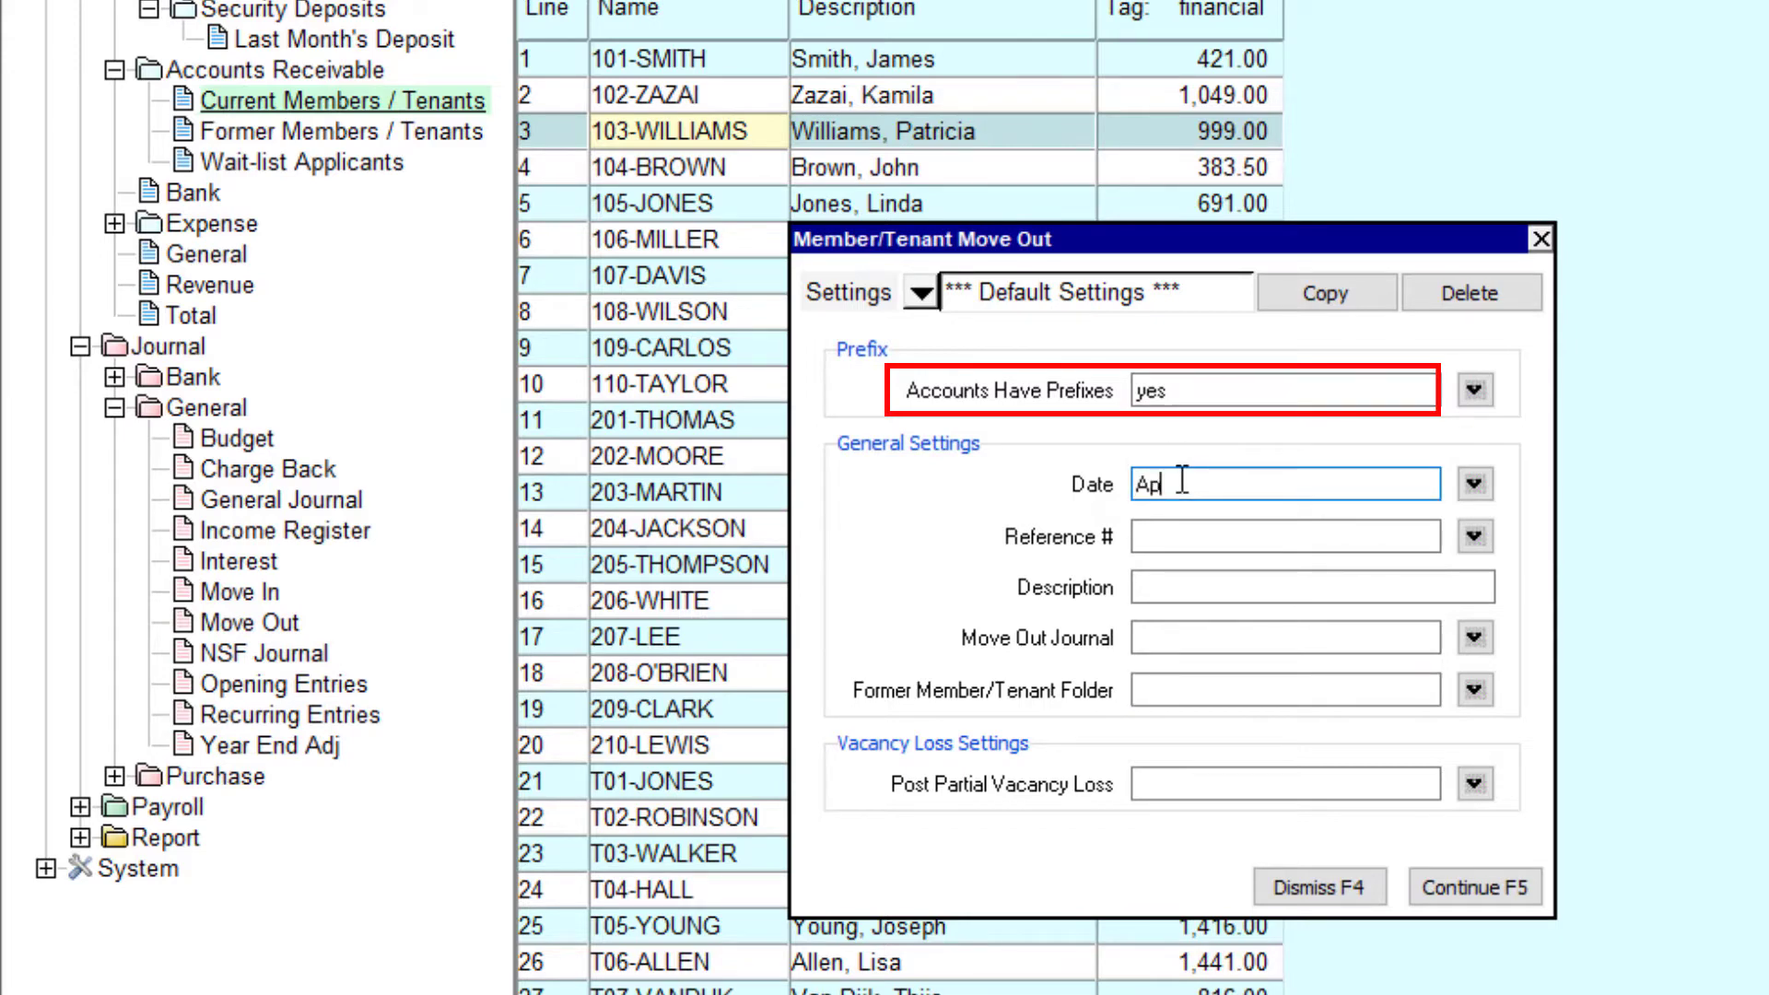
type("ril 30, 2020")
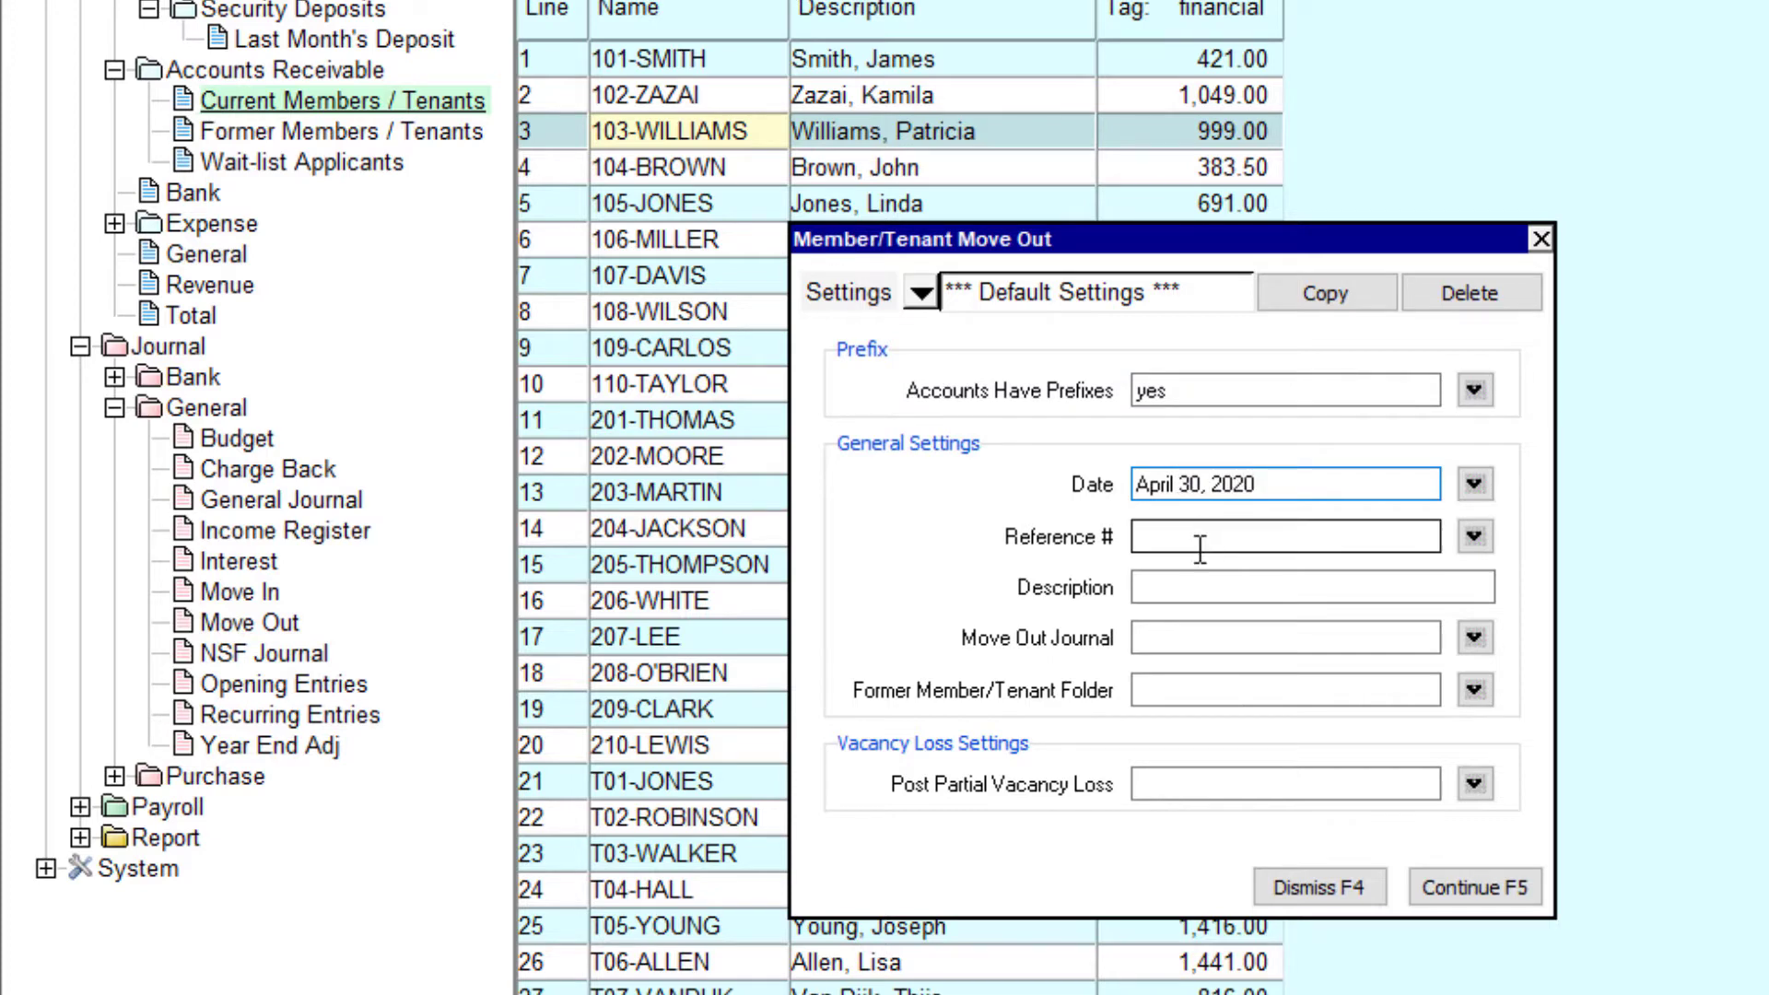
left_click(1245, 536)
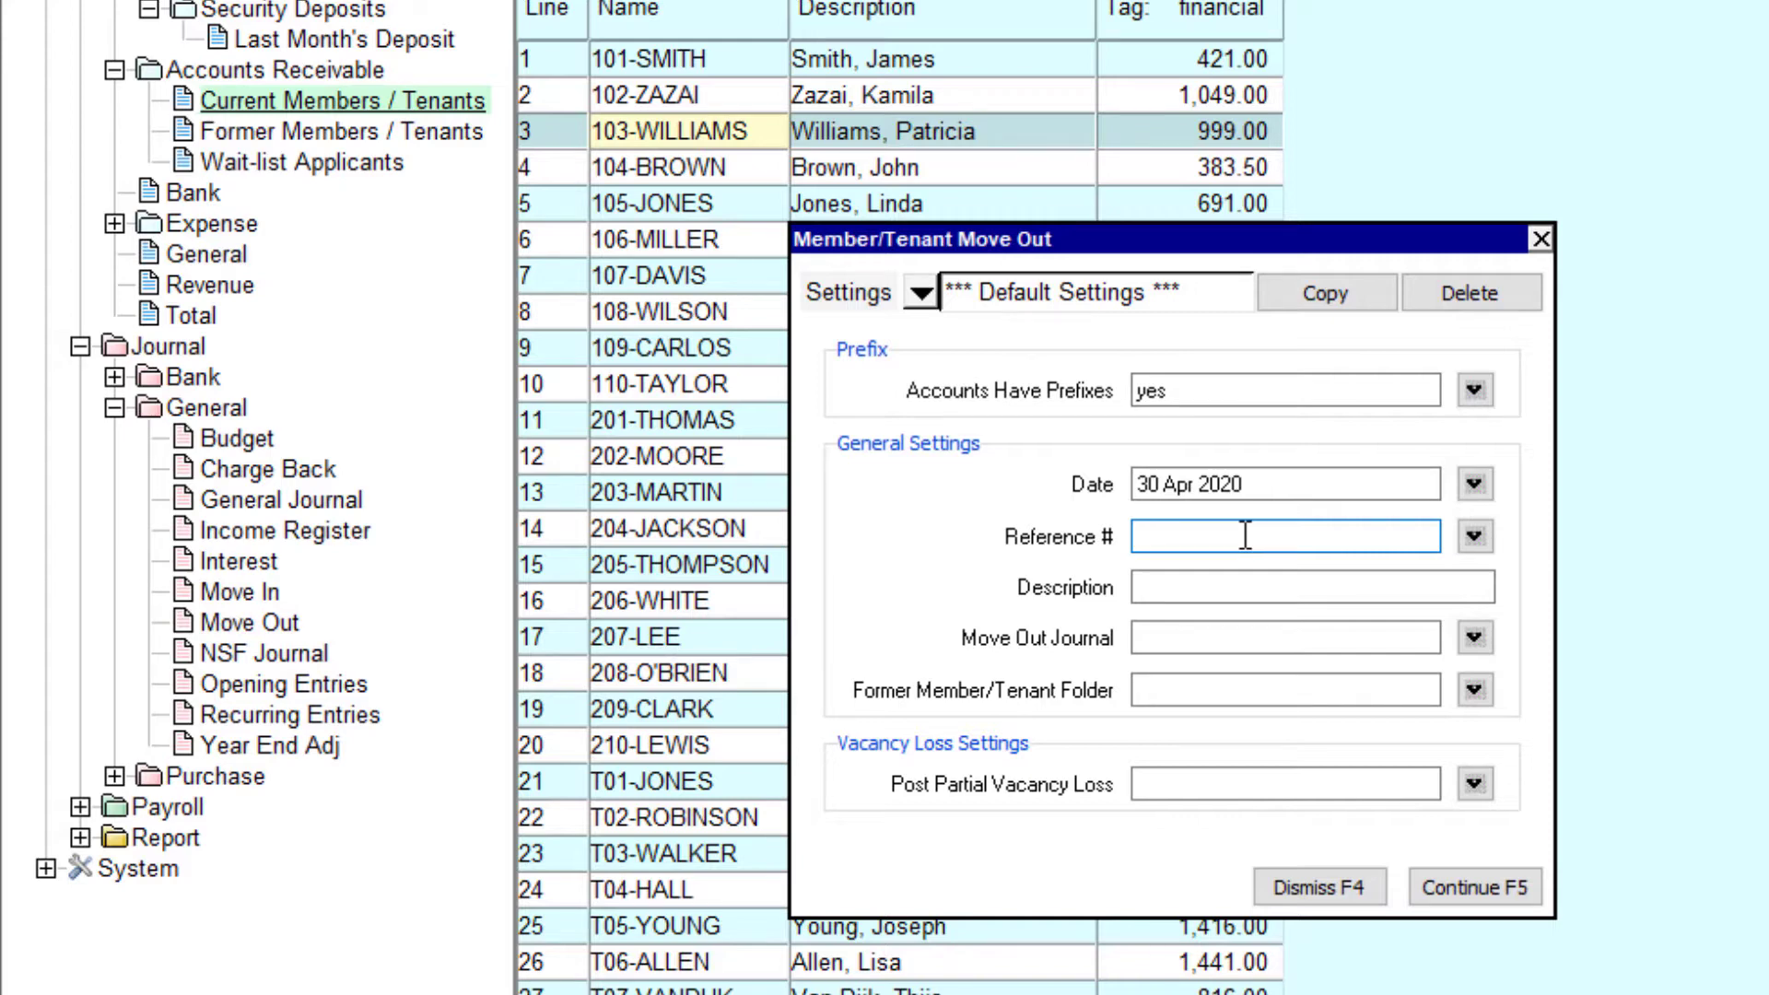
type("103")
left_click(1337, 590)
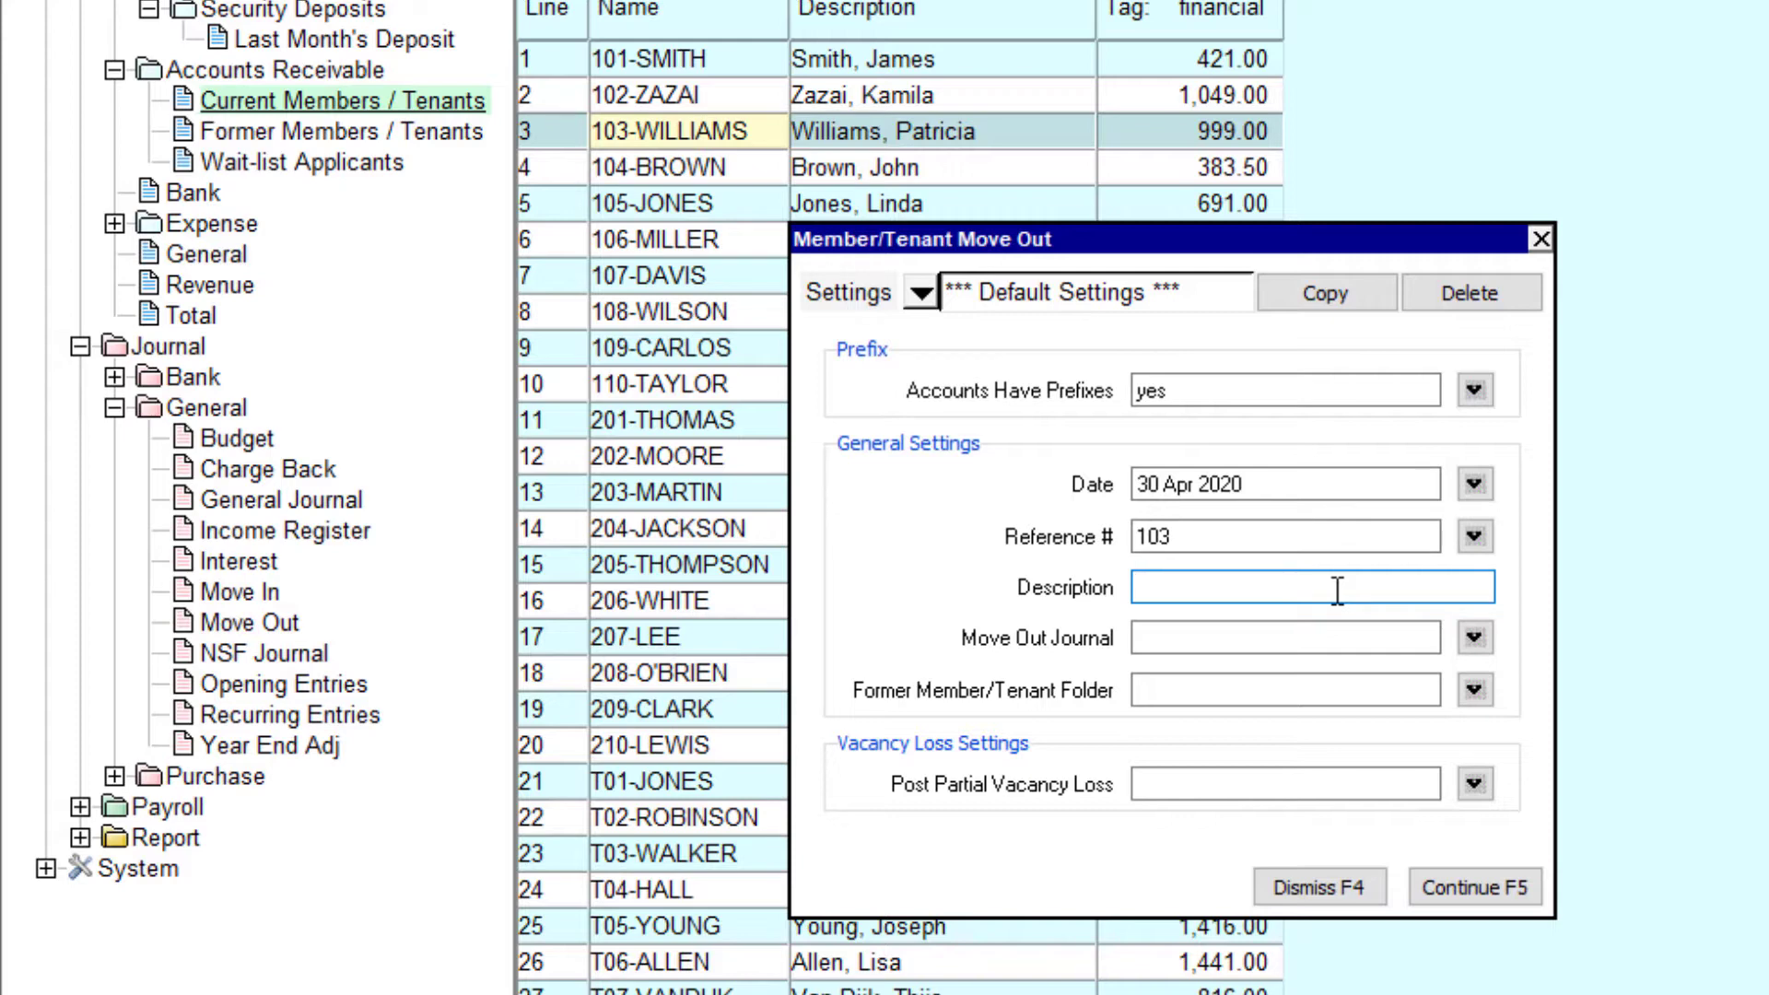
type("Transfer Security De")
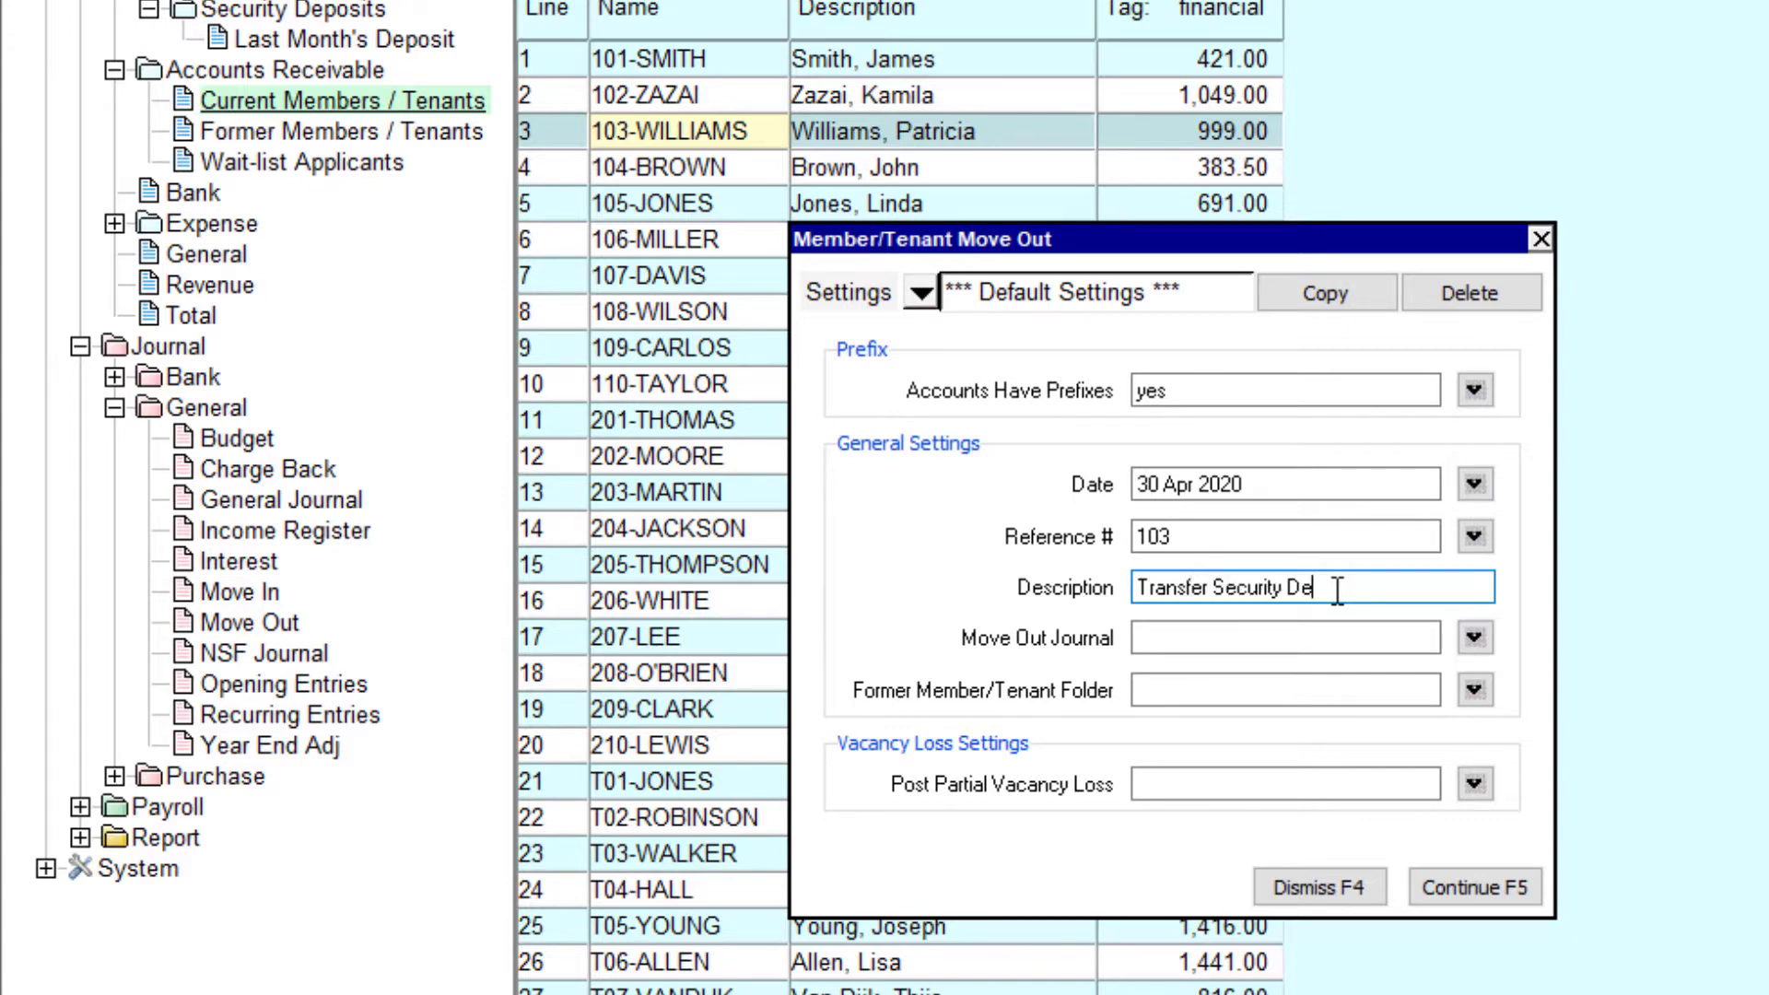
type("posit")
Set Move Out Journal to MO, folder to FORMER, and Post Partial Vacancy Loss to no.
left_click(1473, 638)
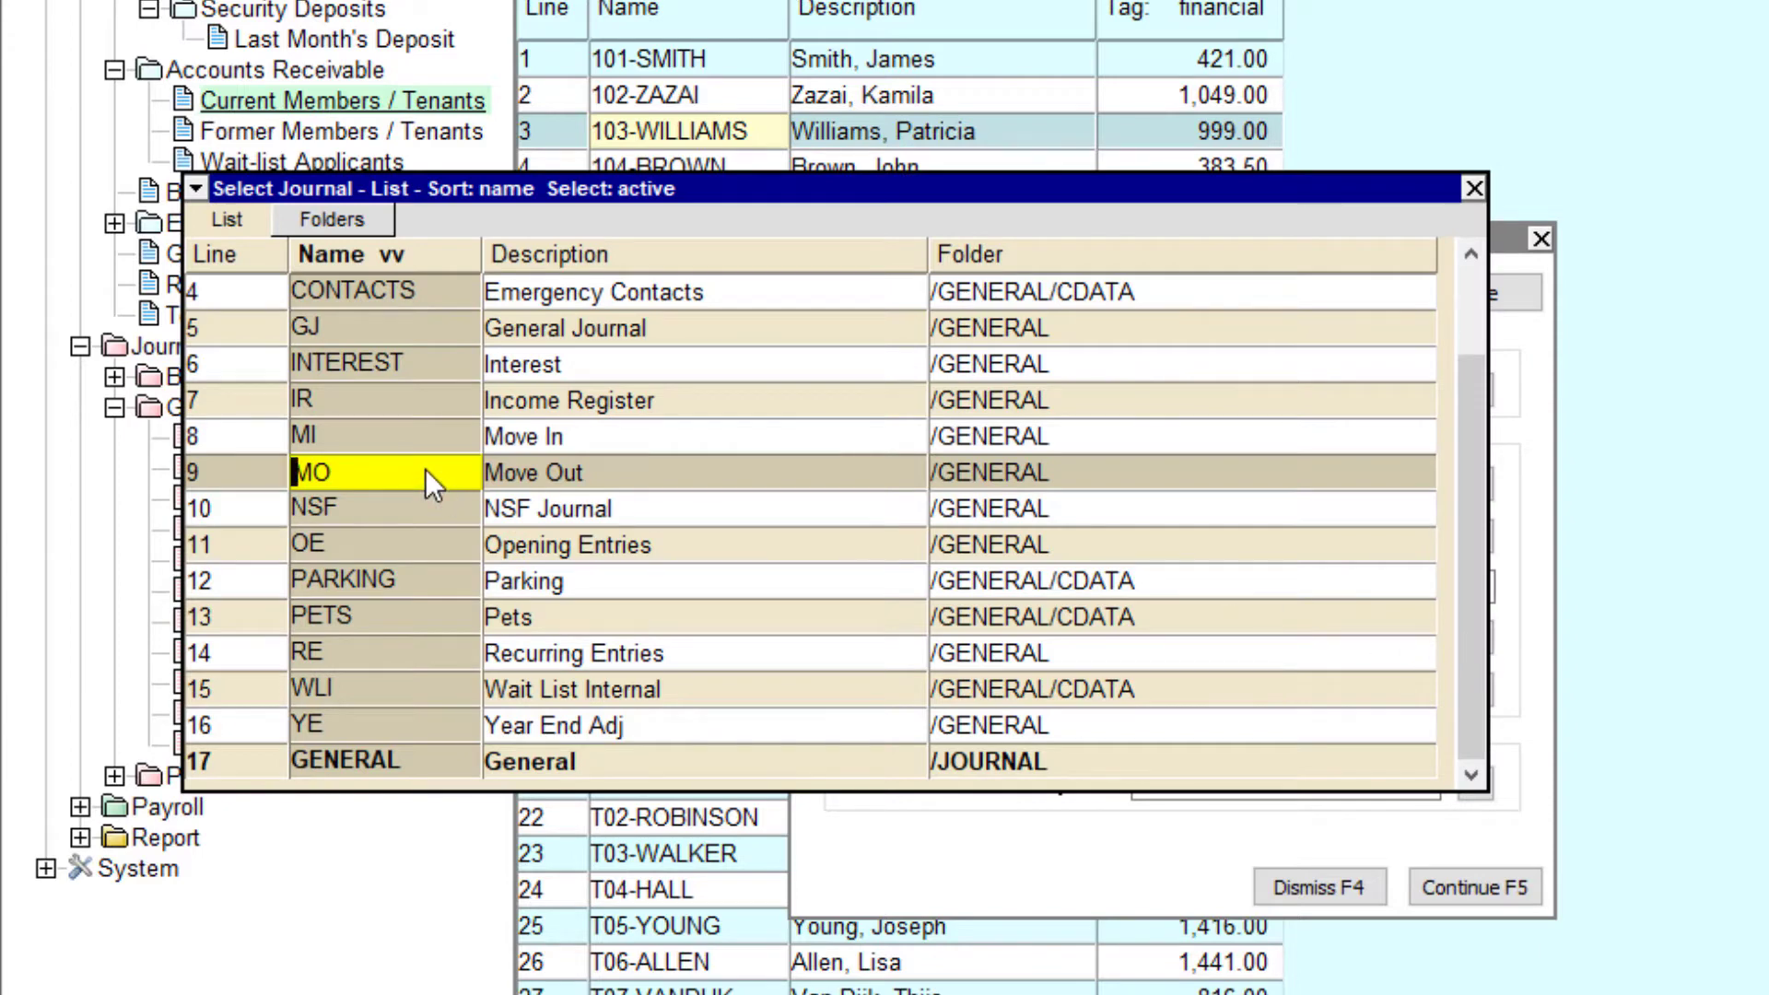
double_click(424, 468)
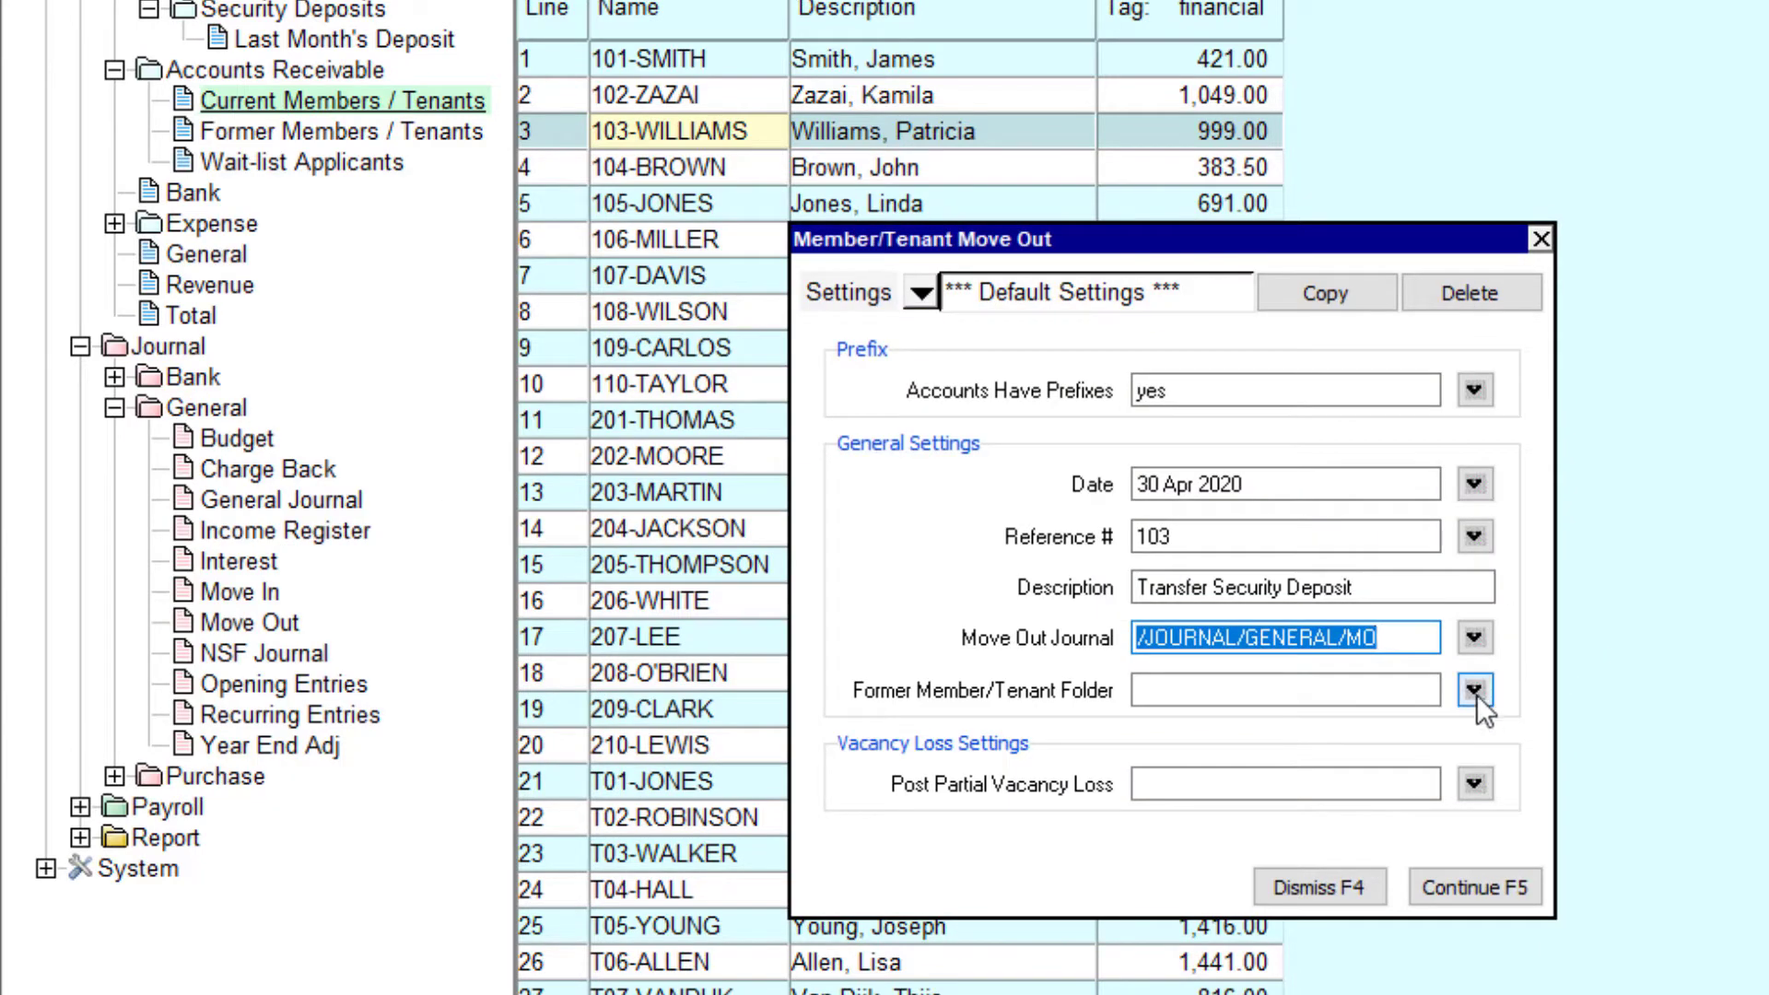
left_click(1474, 690)
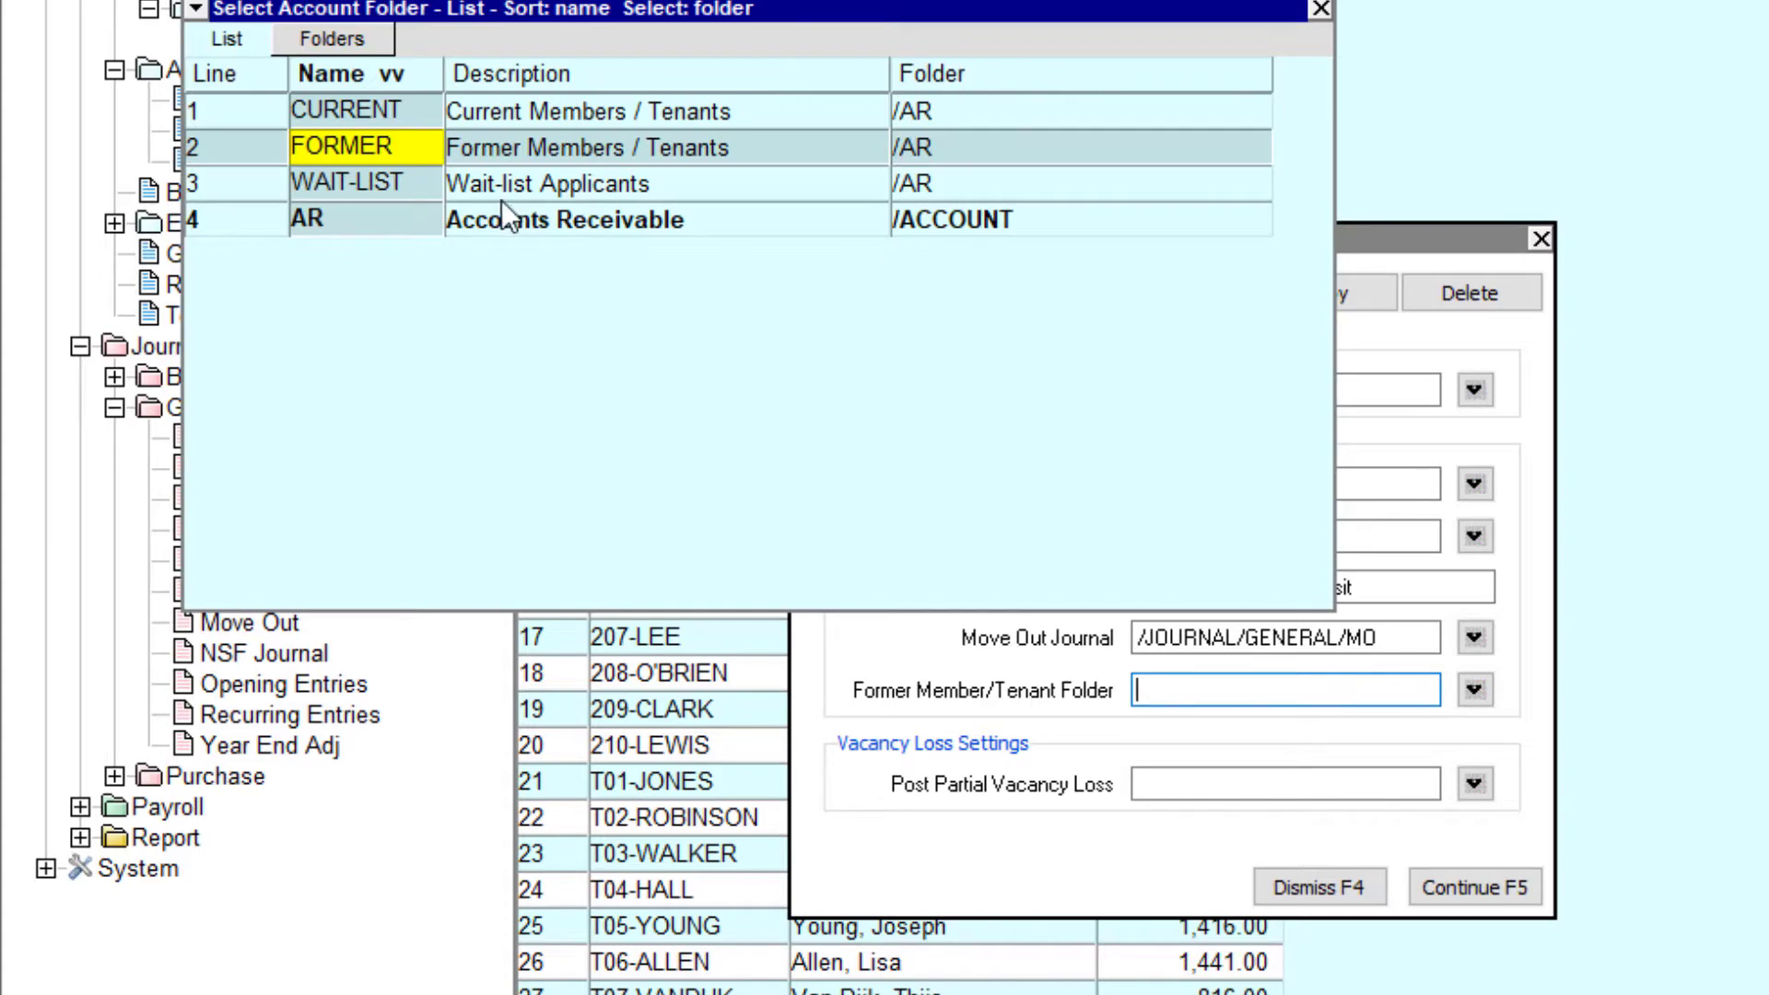
double_click(418, 142)
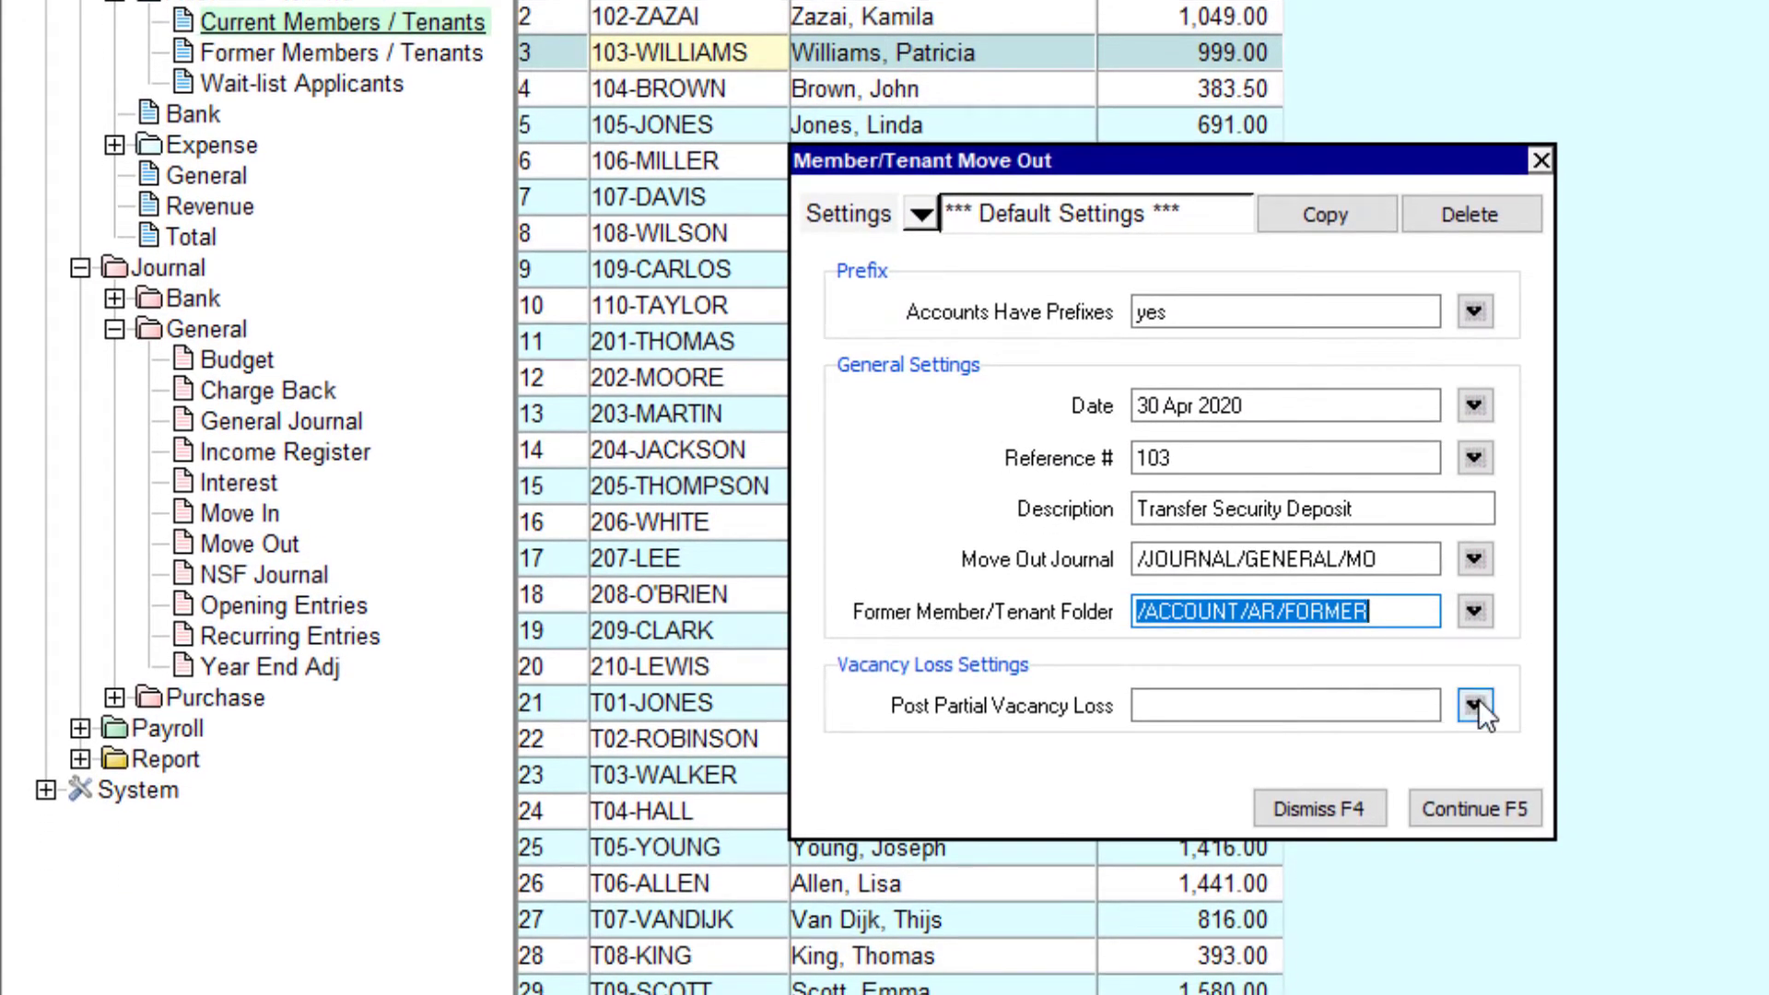
left_click(1475, 704)
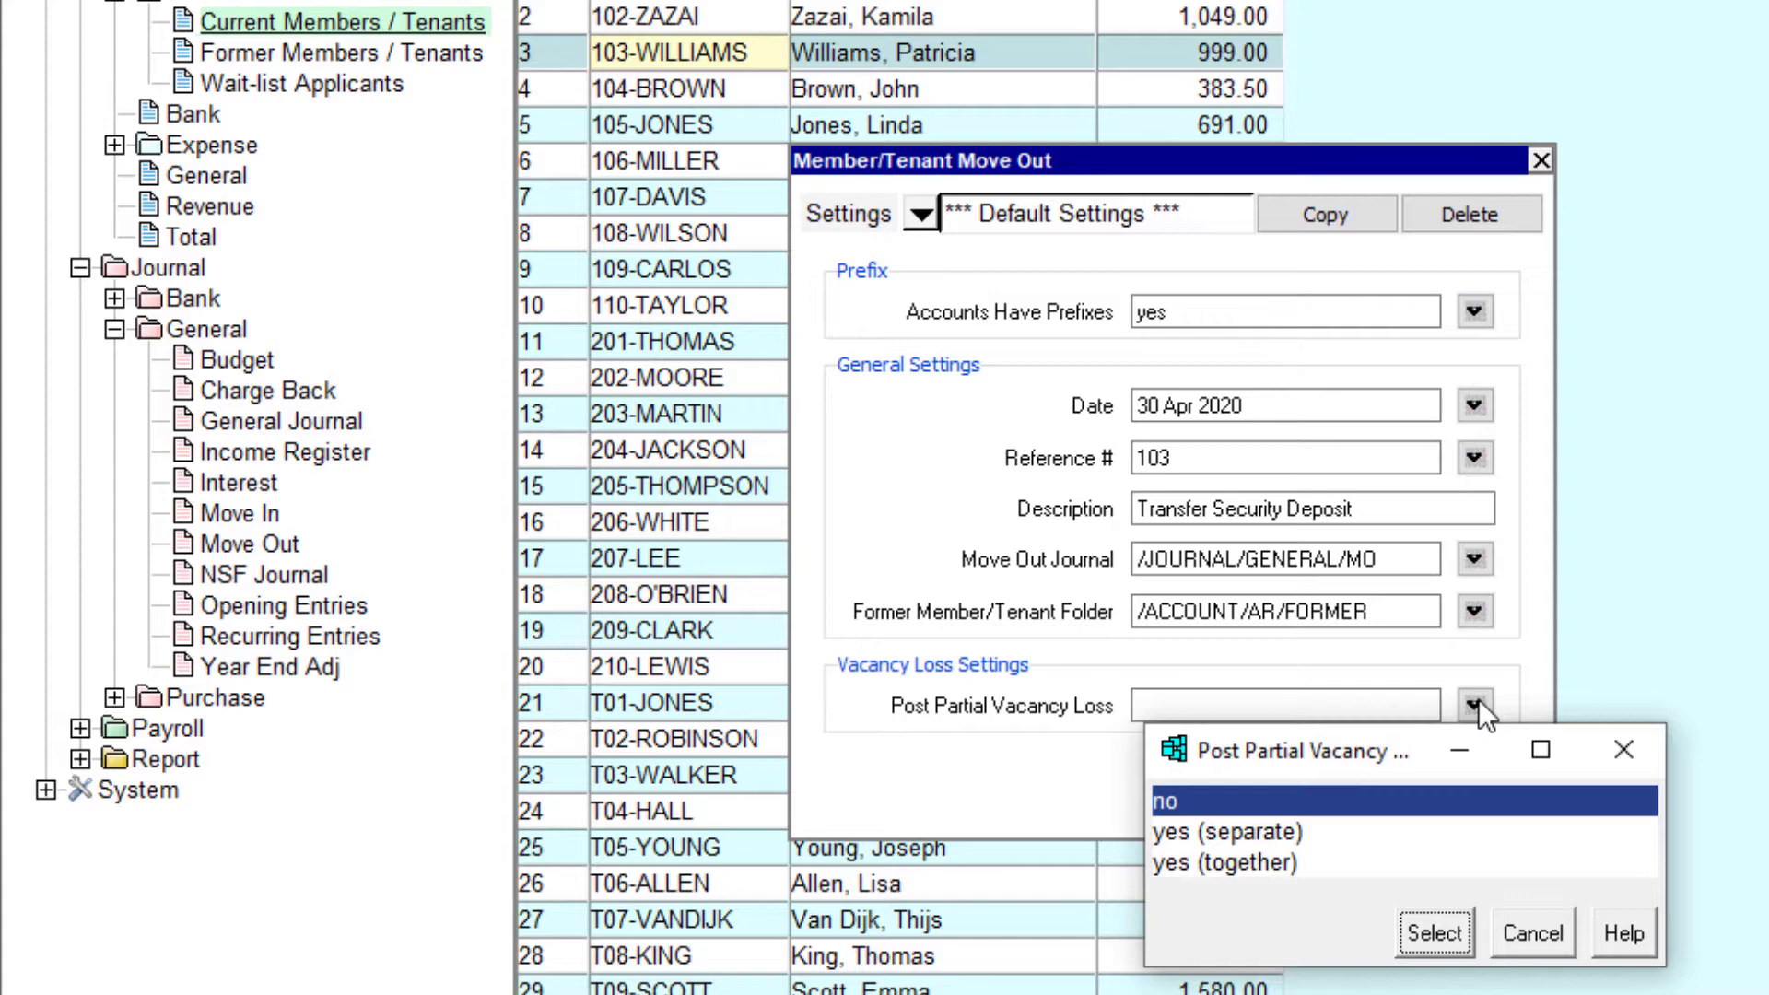
left_click(1426, 938)
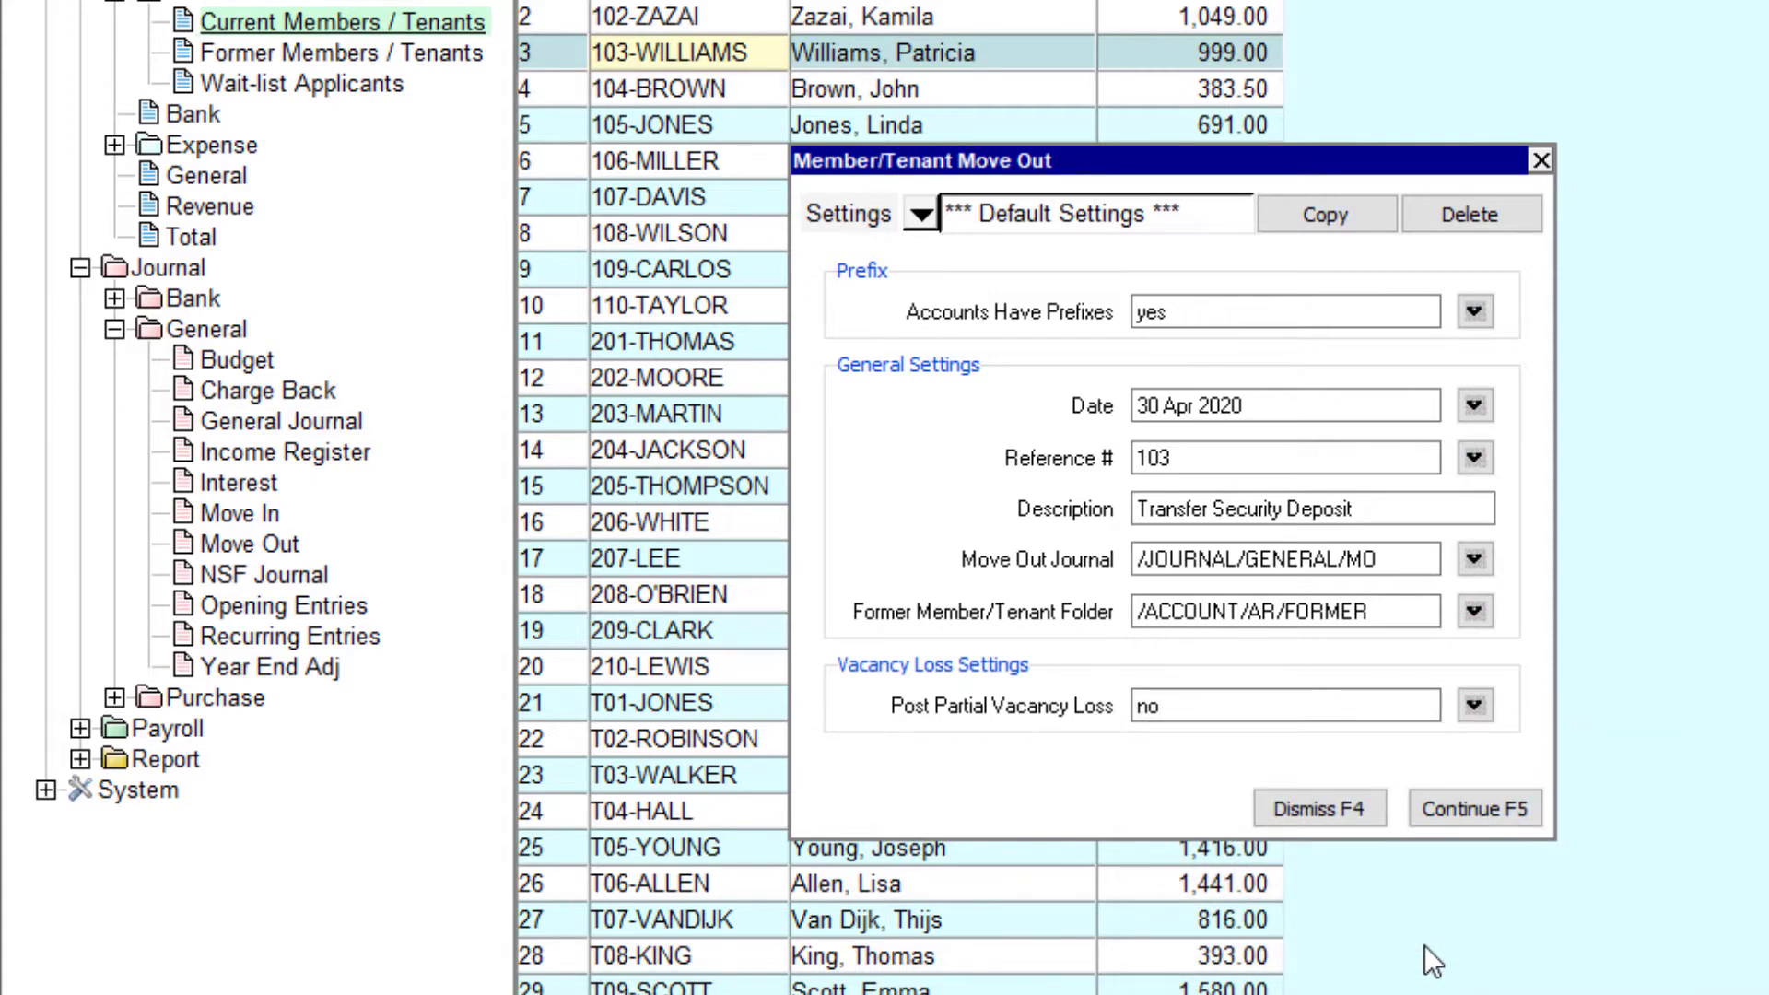
Continue and confirm creating the move-out transactions, leaving unit 103 as 103-VACANT.
left_click(1532, 813)
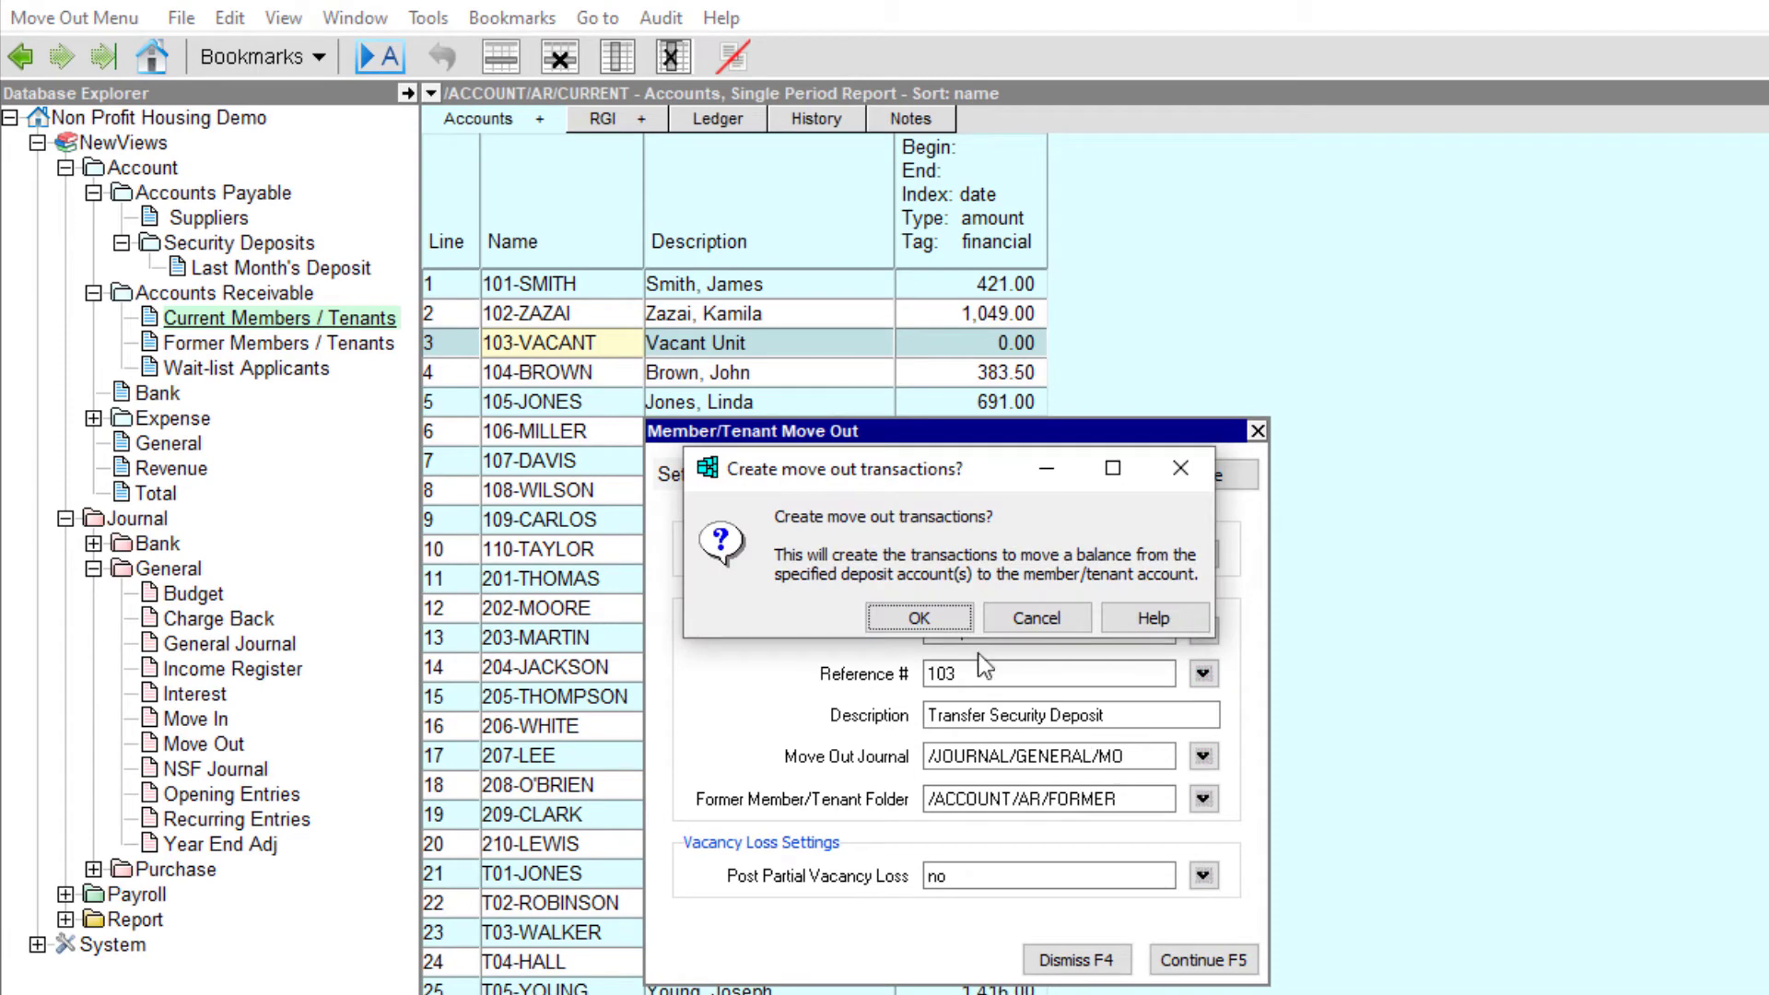
left_click(949, 623)
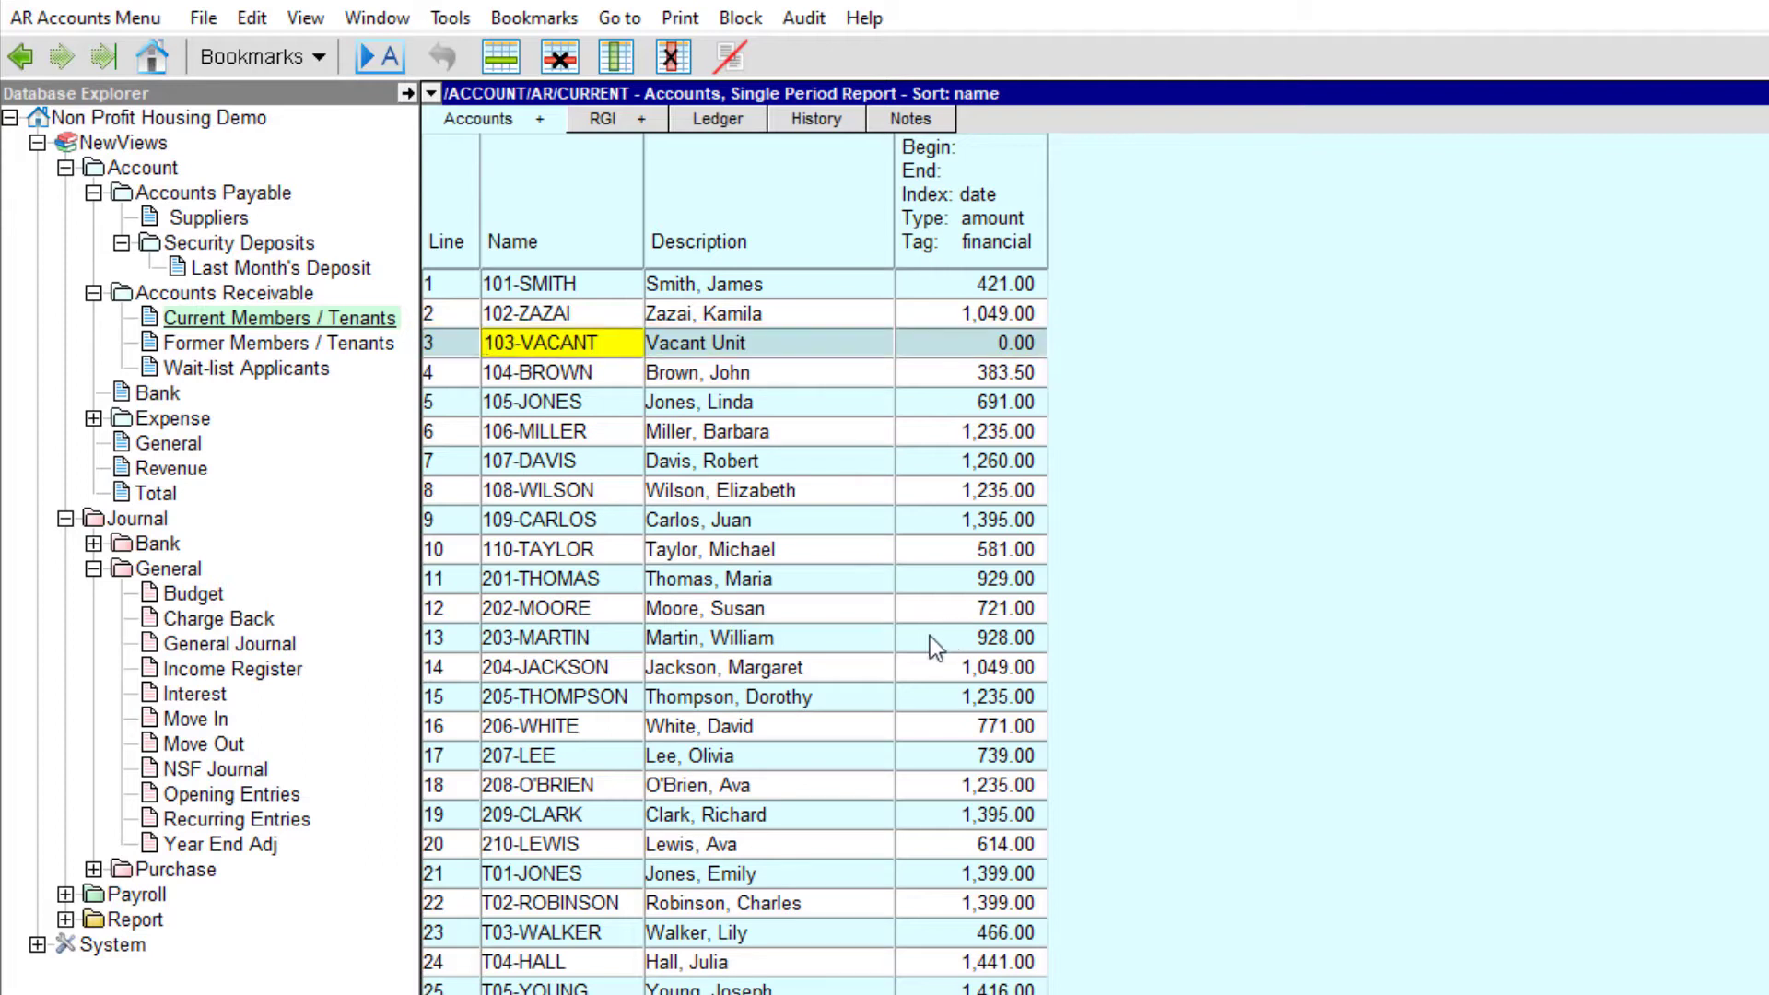
Select the former unit 103 tenant and view its 1,007.50 deposit transfer in the Move Out journal.
left_click(361, 348)
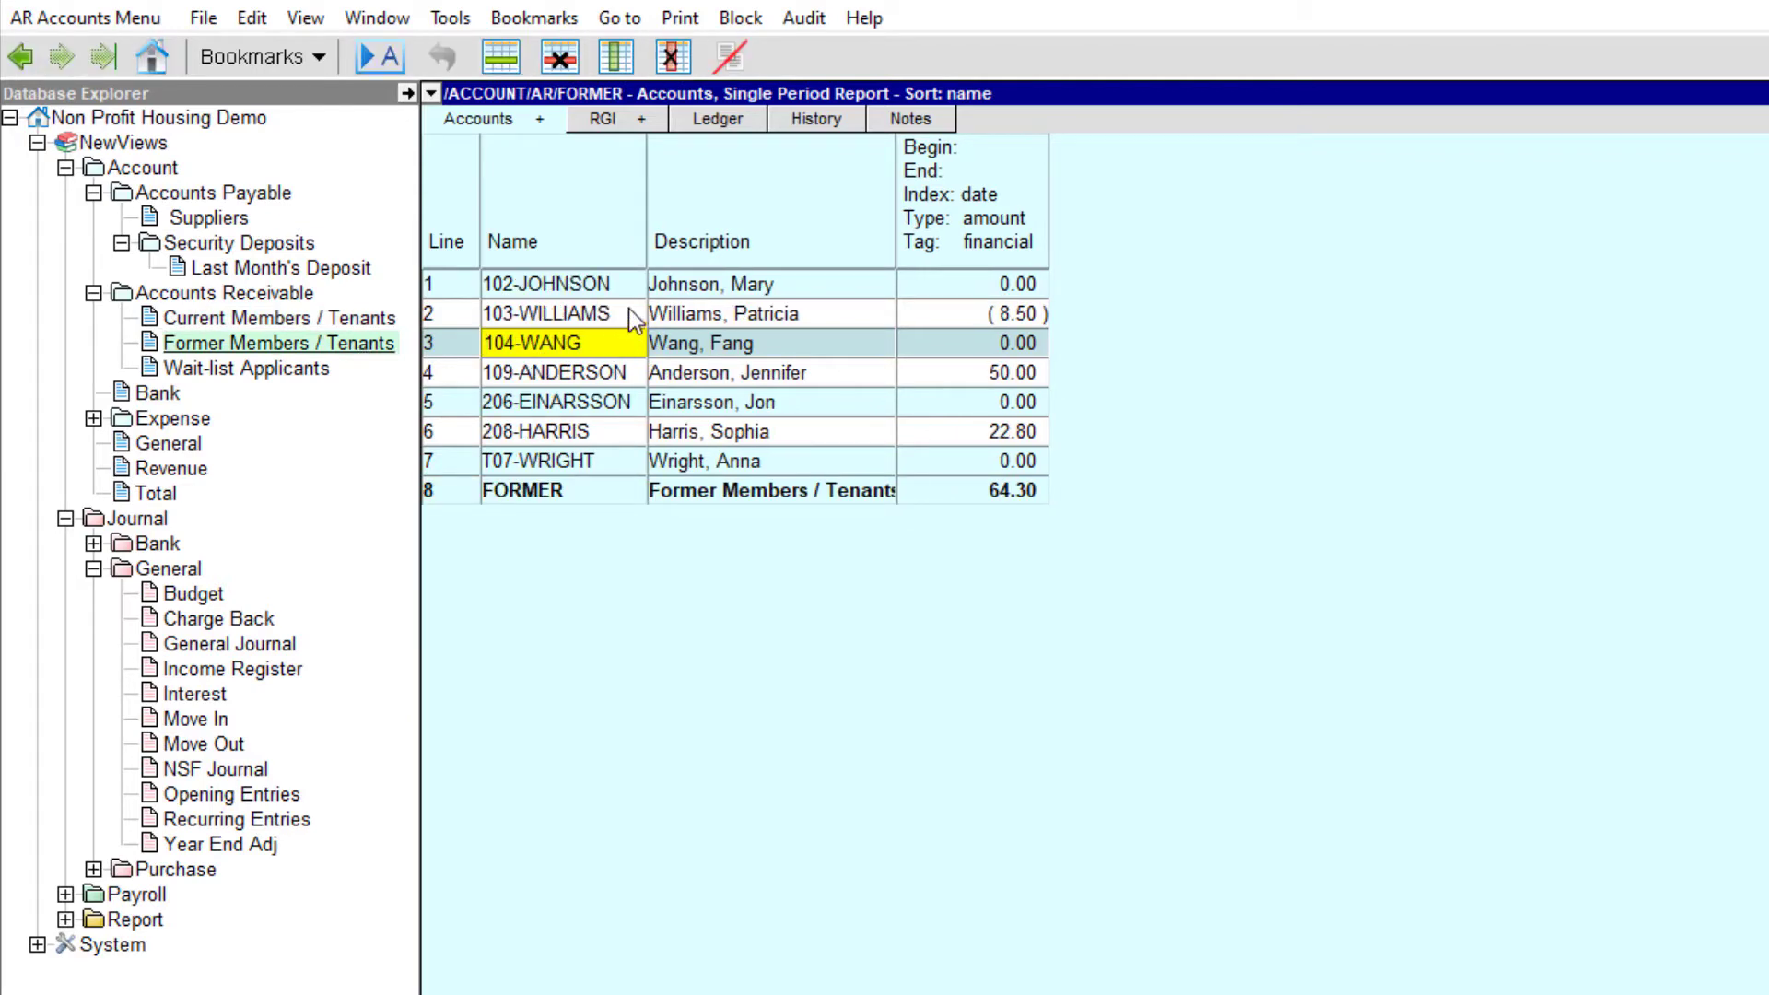
left_click(630, 311)
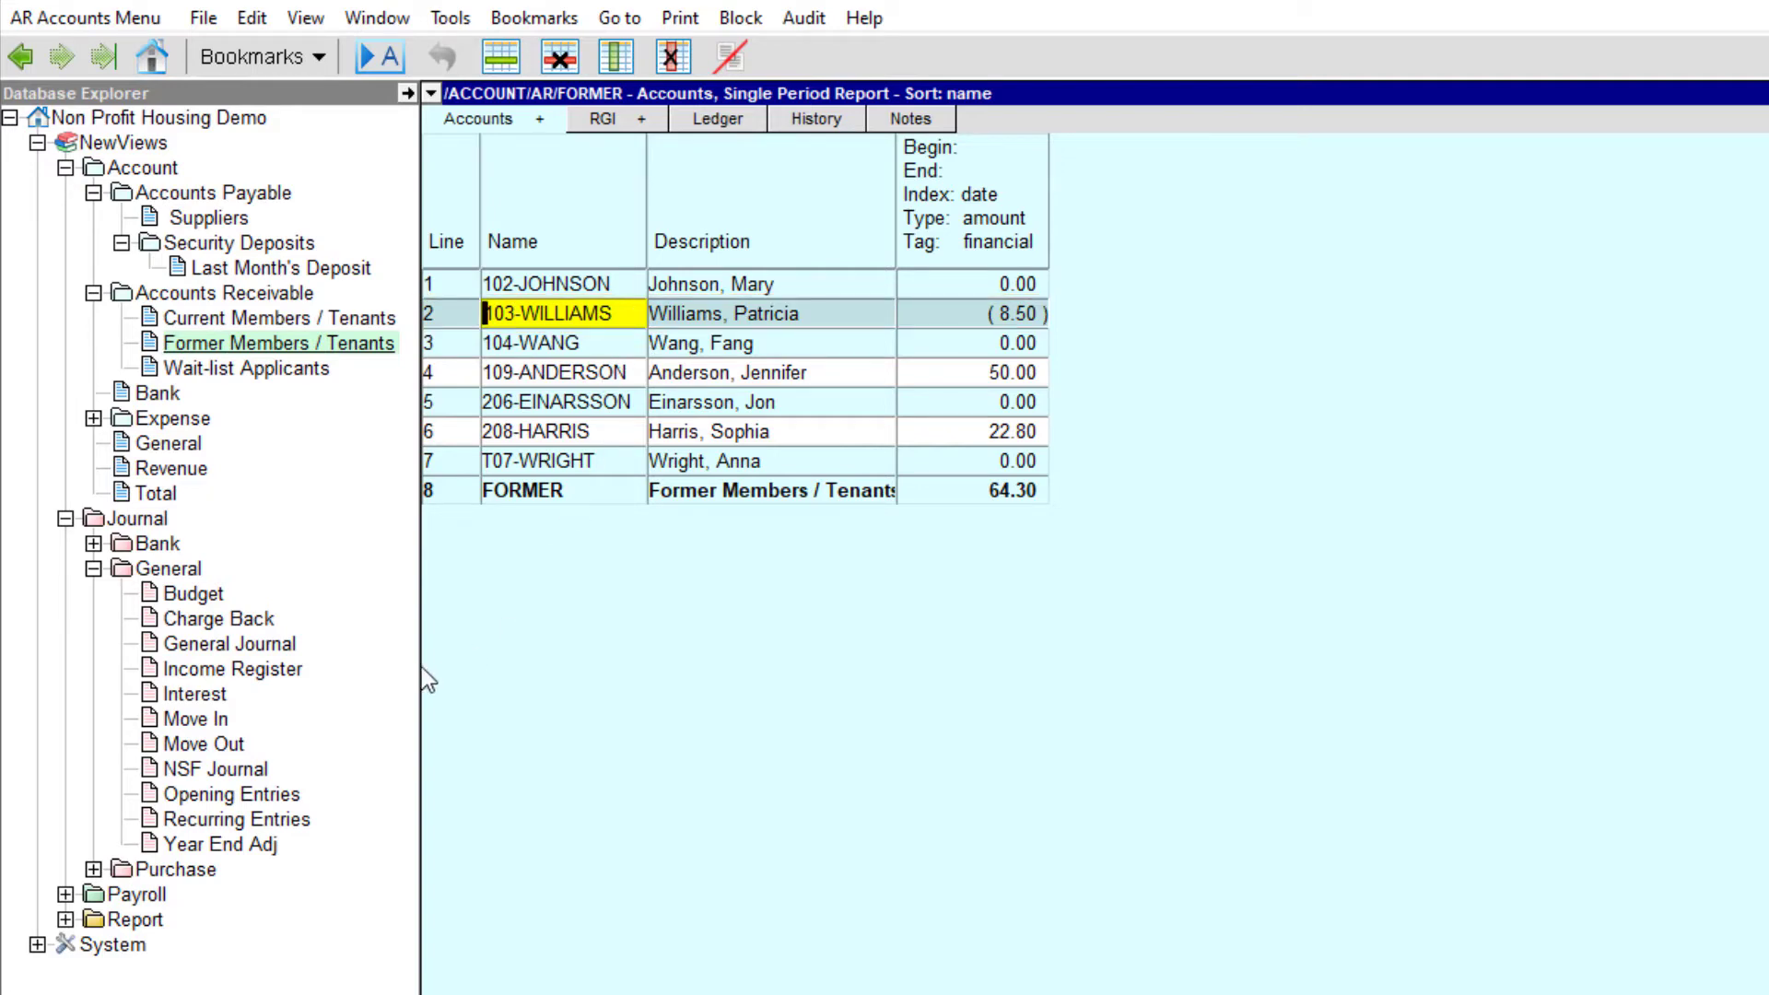
left_click(204, 744)
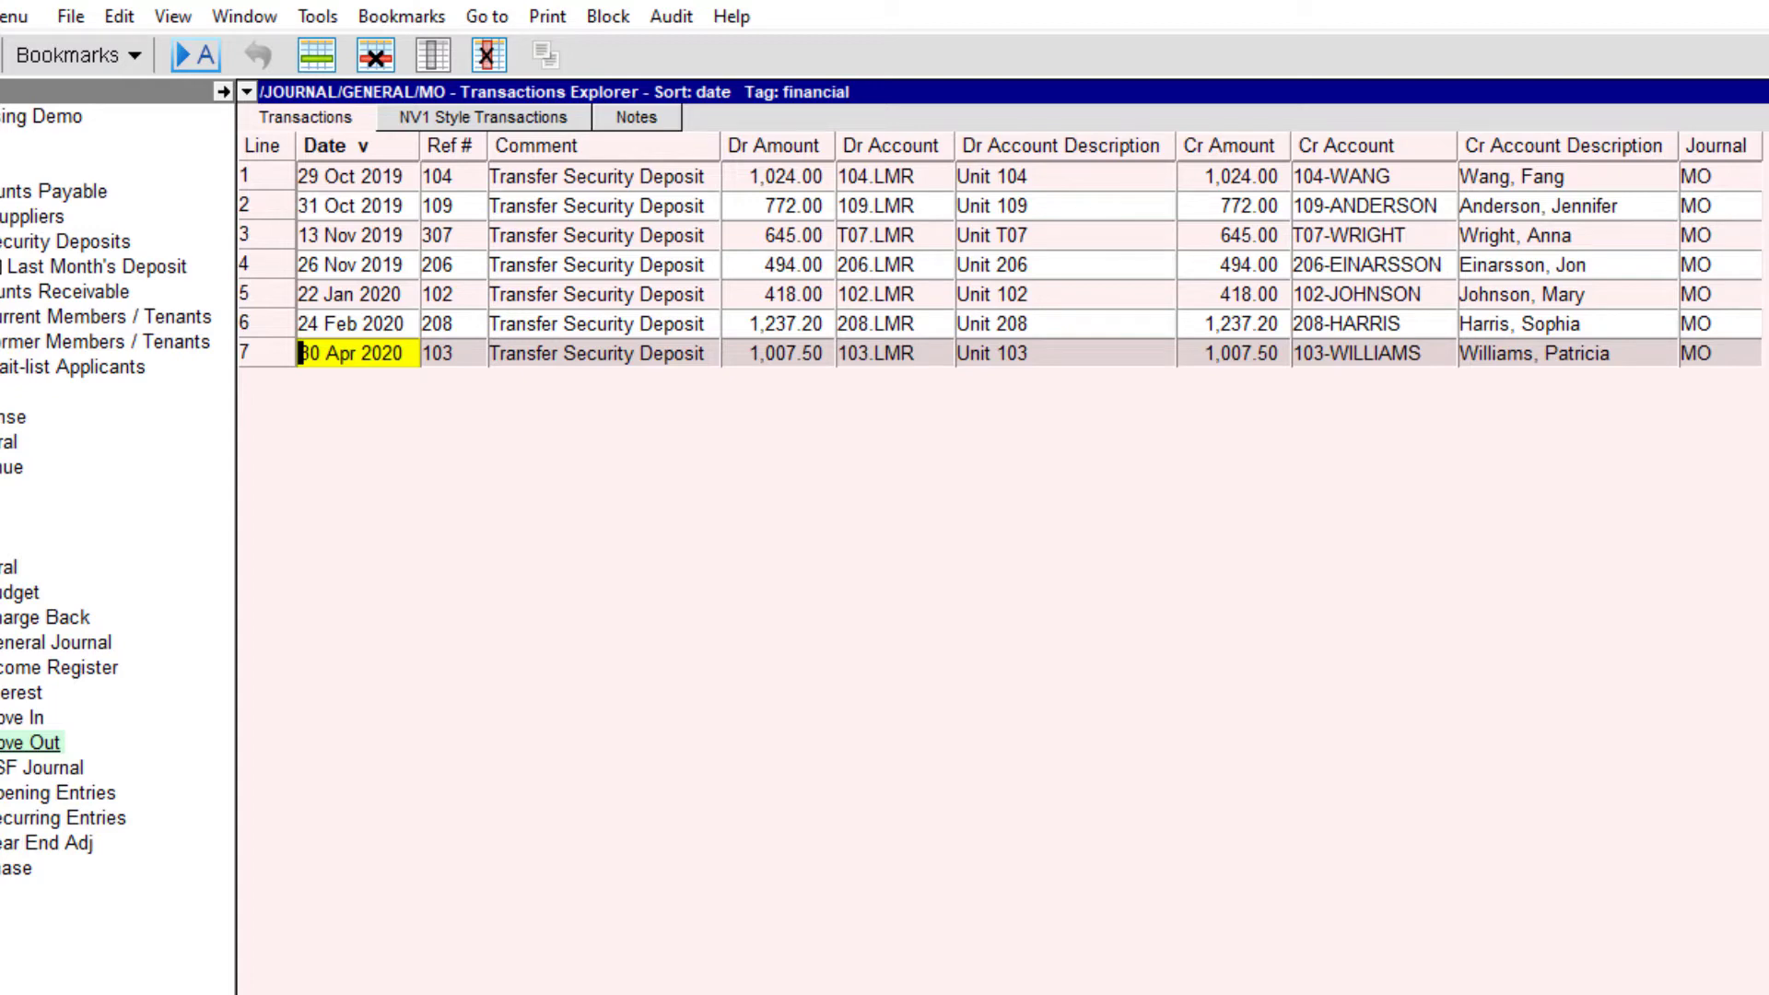
Inspect the credit account of the new 1,007.50 security deposit transfer line.
left_click(1428, 355)
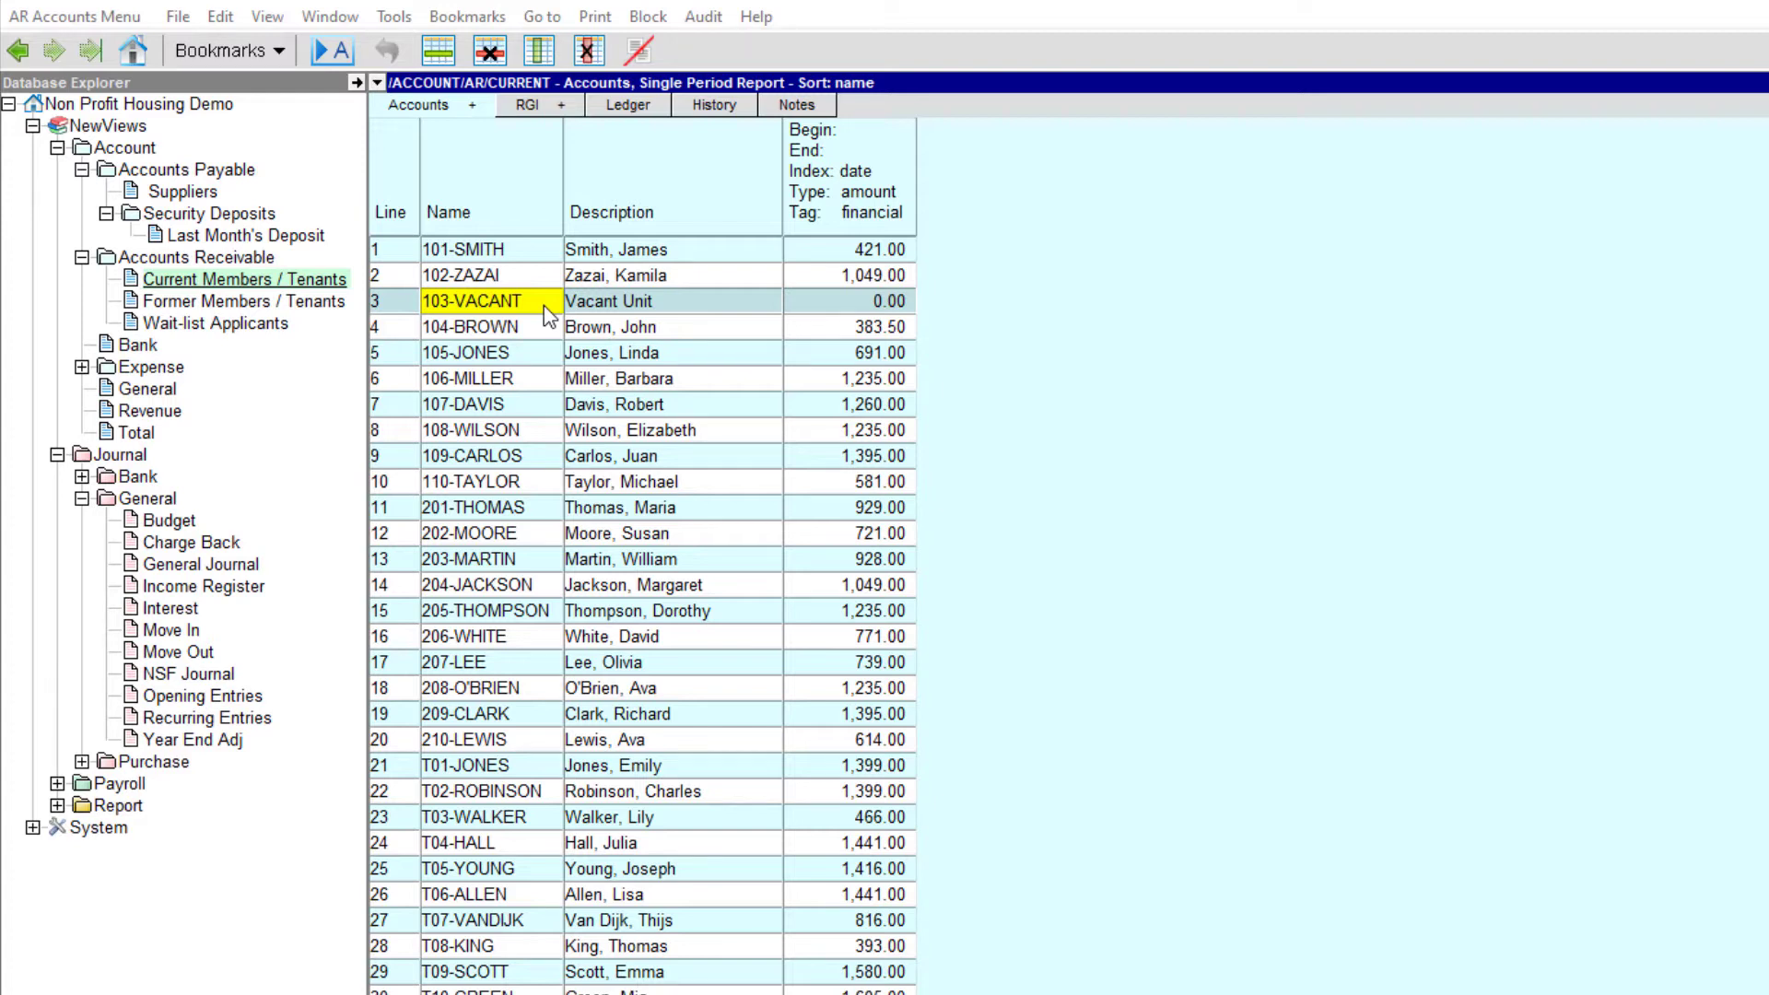
Show the Wait-list Applicants report listing six applicants with 0.00 balances.
left_click(272, 324)
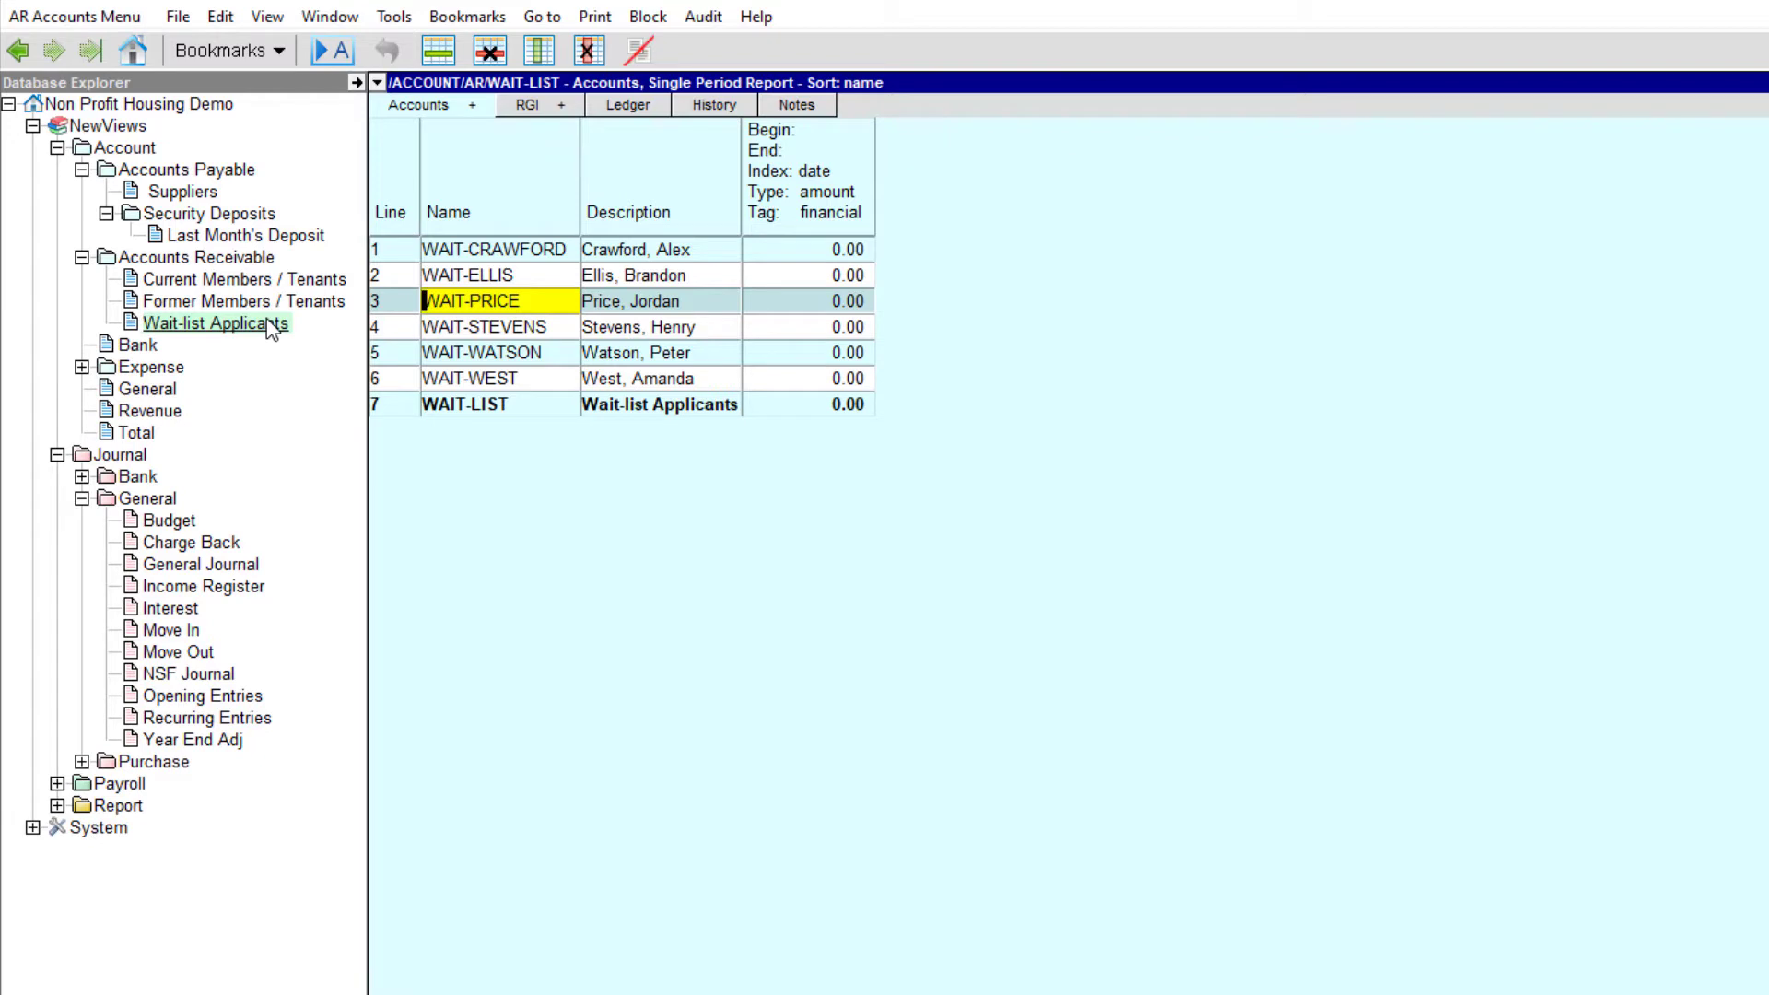
Select the WAIT applicant and bring up the Tools > Move Member/Tenant options.
left_click(568, 255)
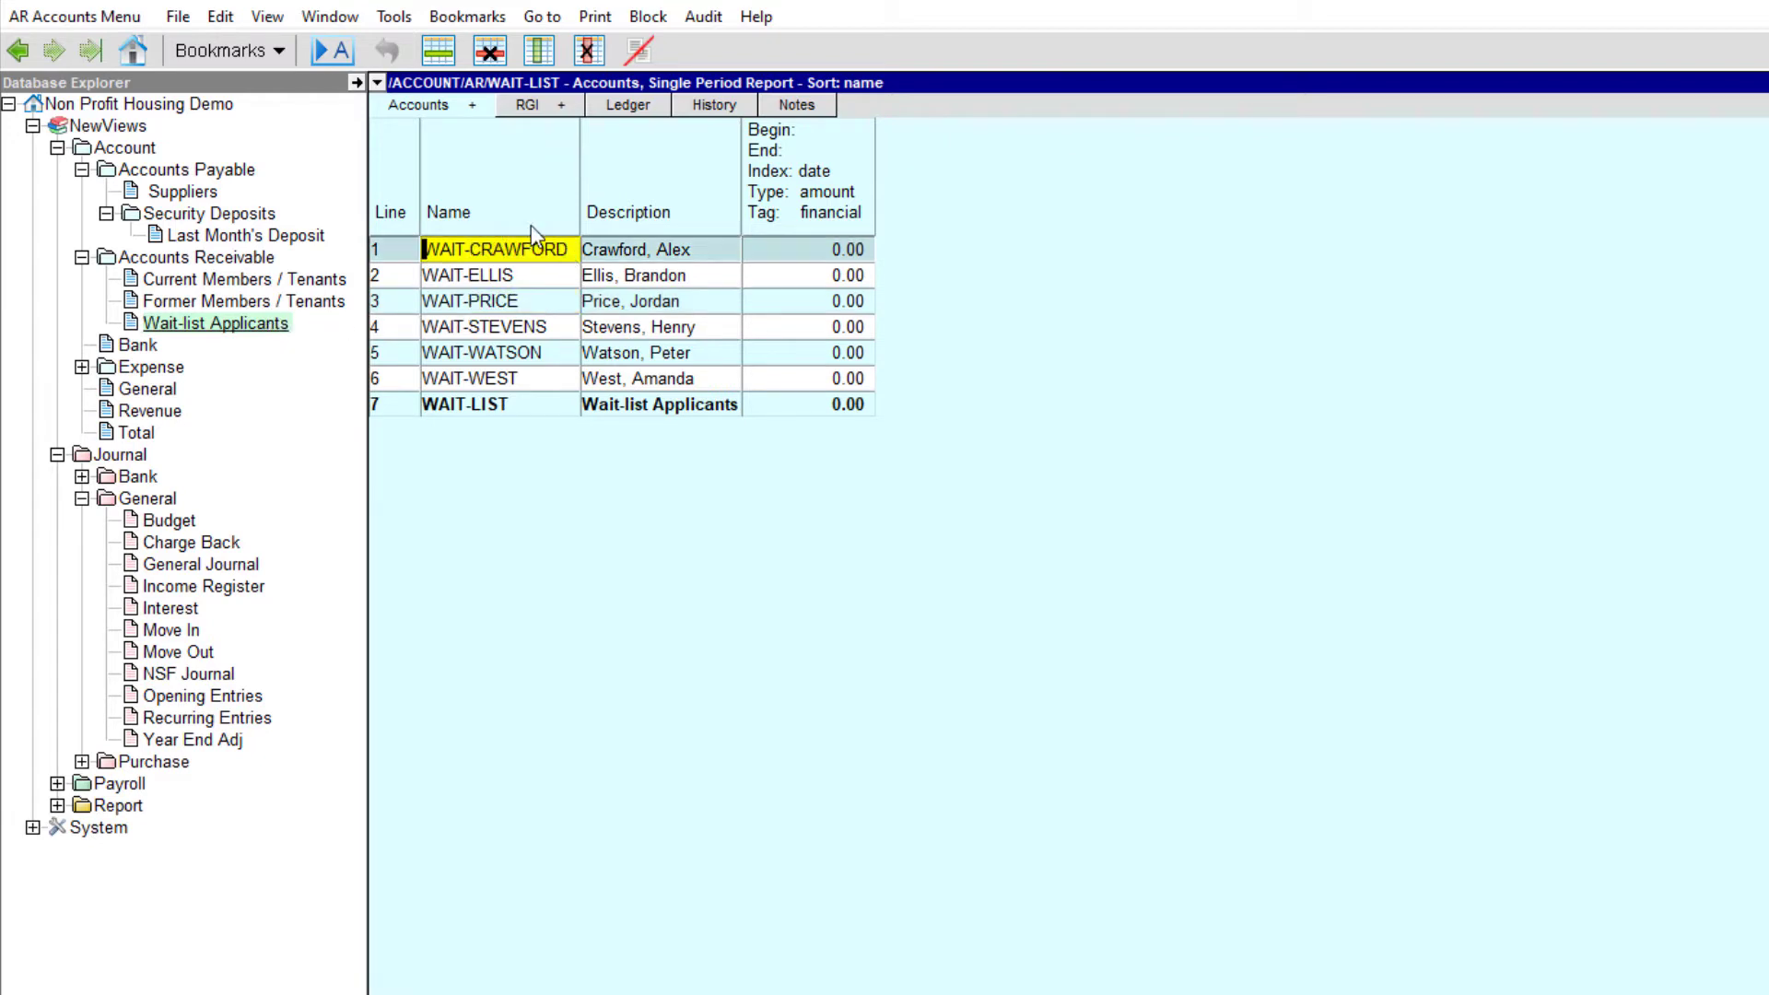
left_click(396, 17)
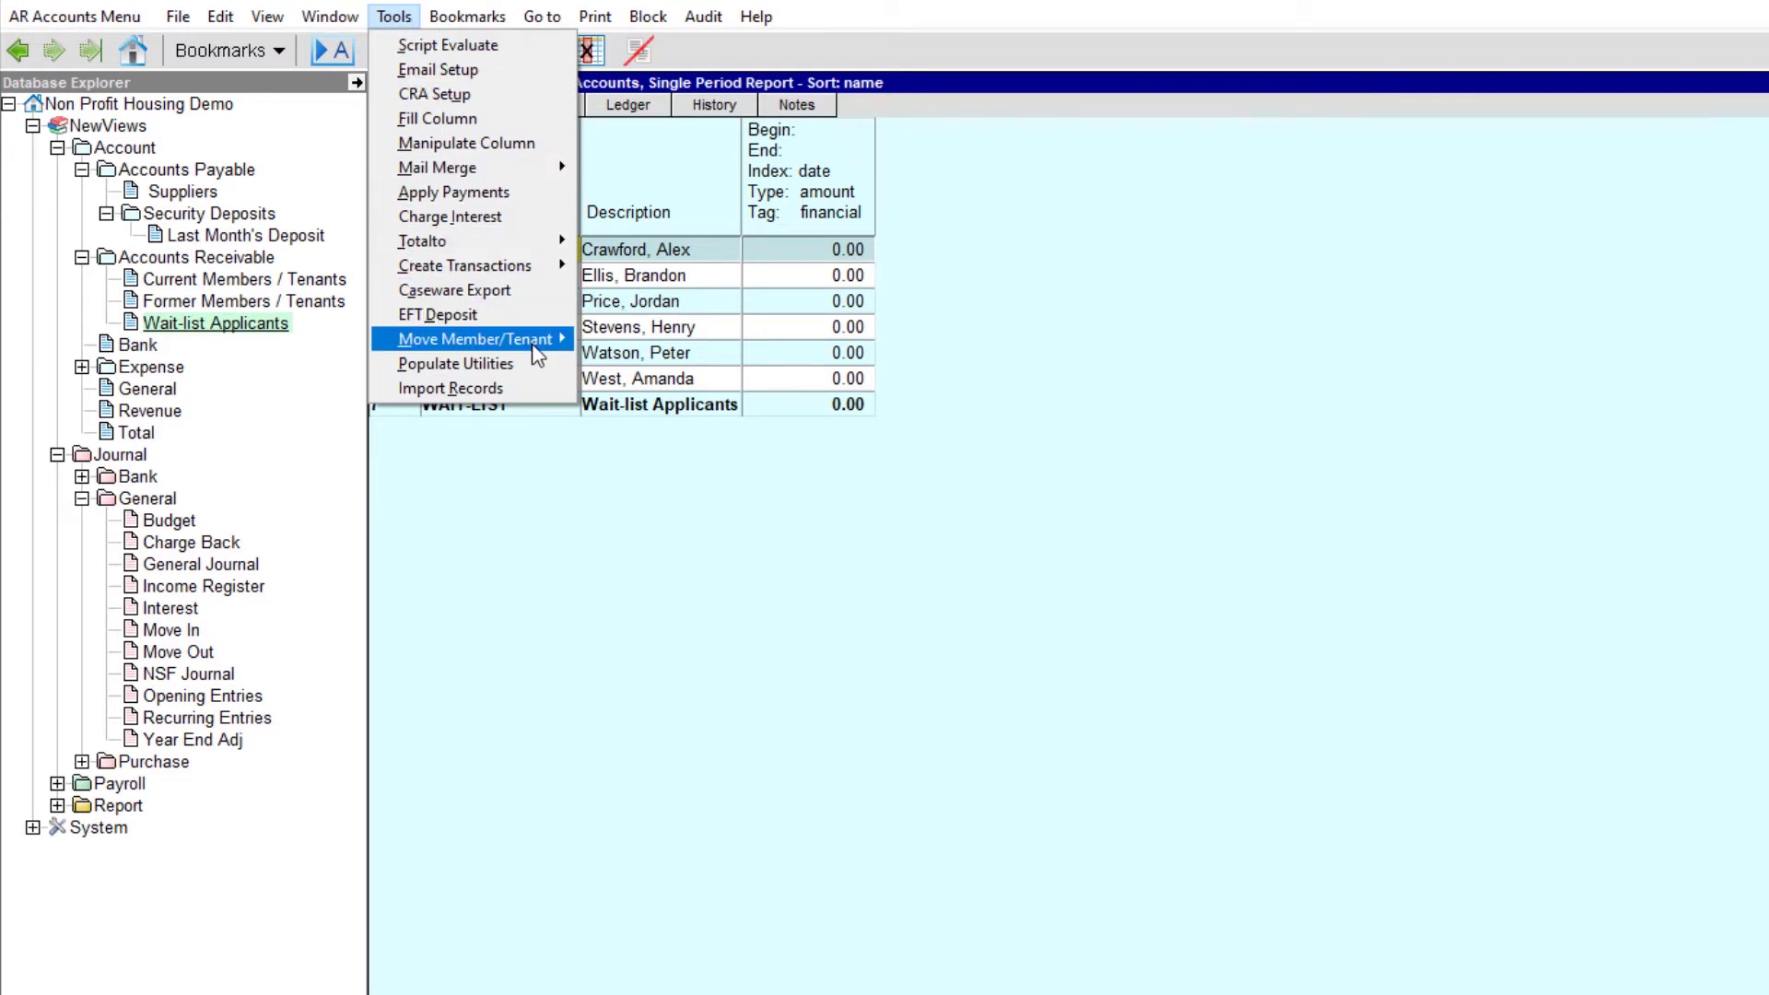
mouse_move(534, 343)
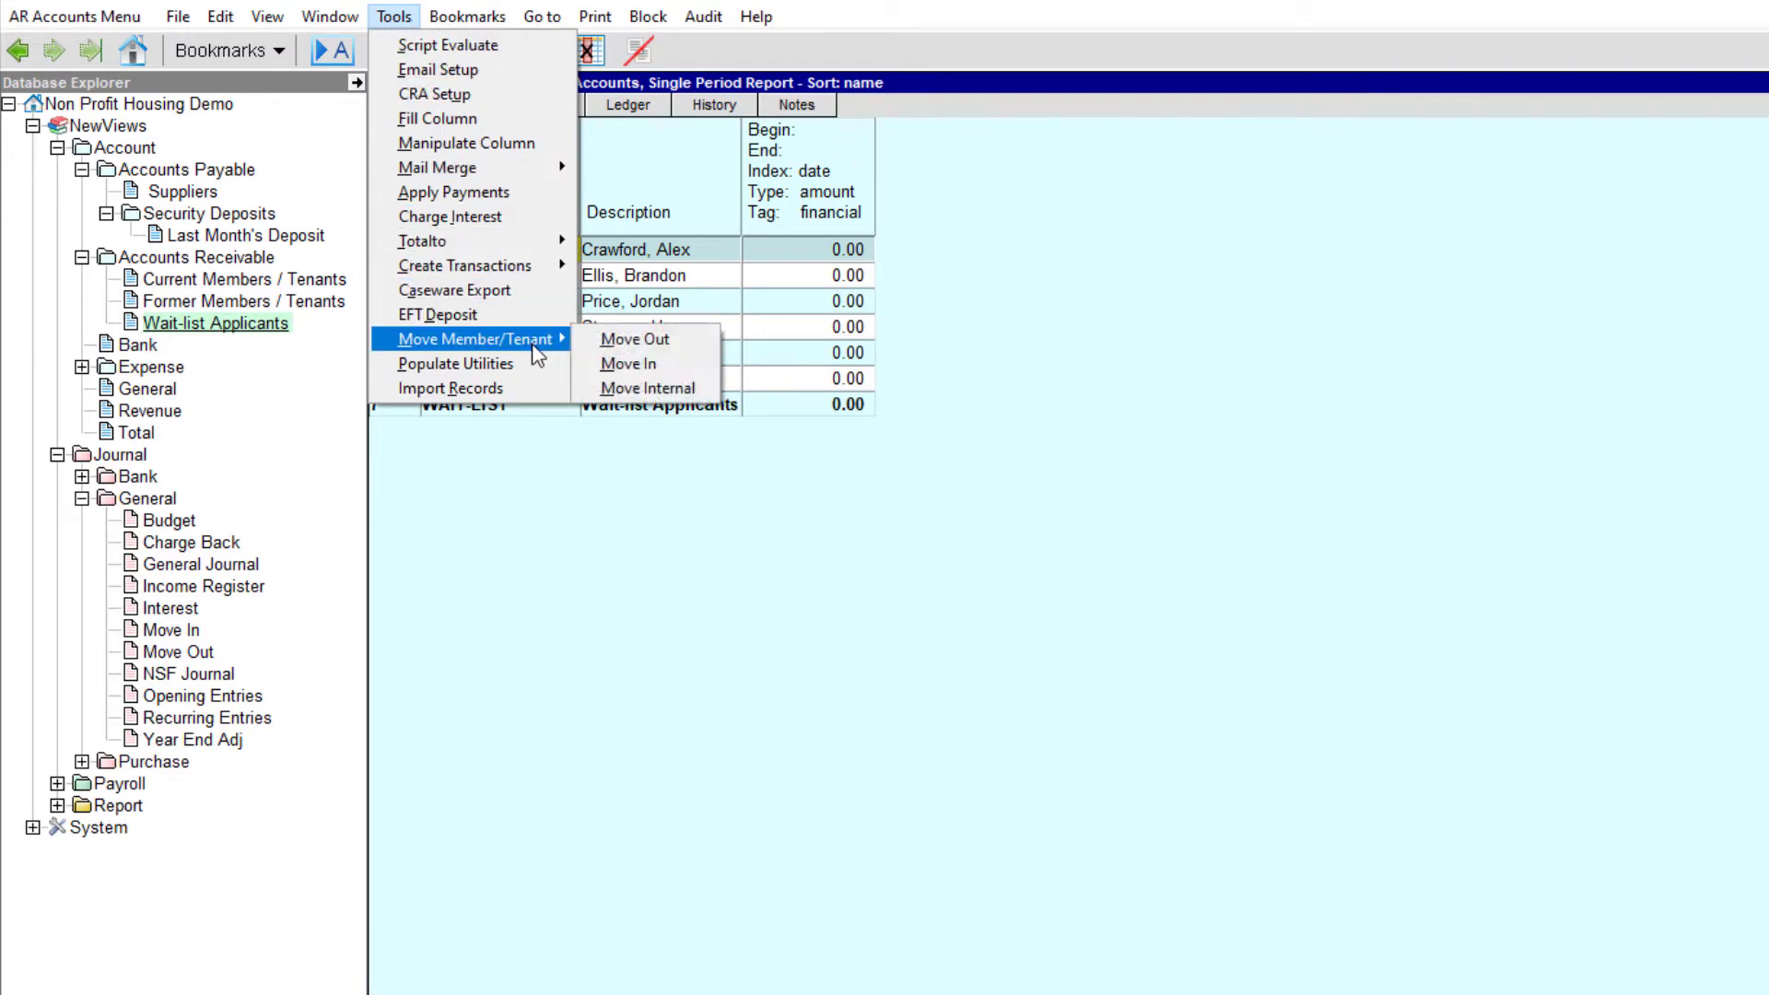
Start a move-in dated May 1, 2020, reference 103, description 'Security Deposit'.
left_click(708, 373)
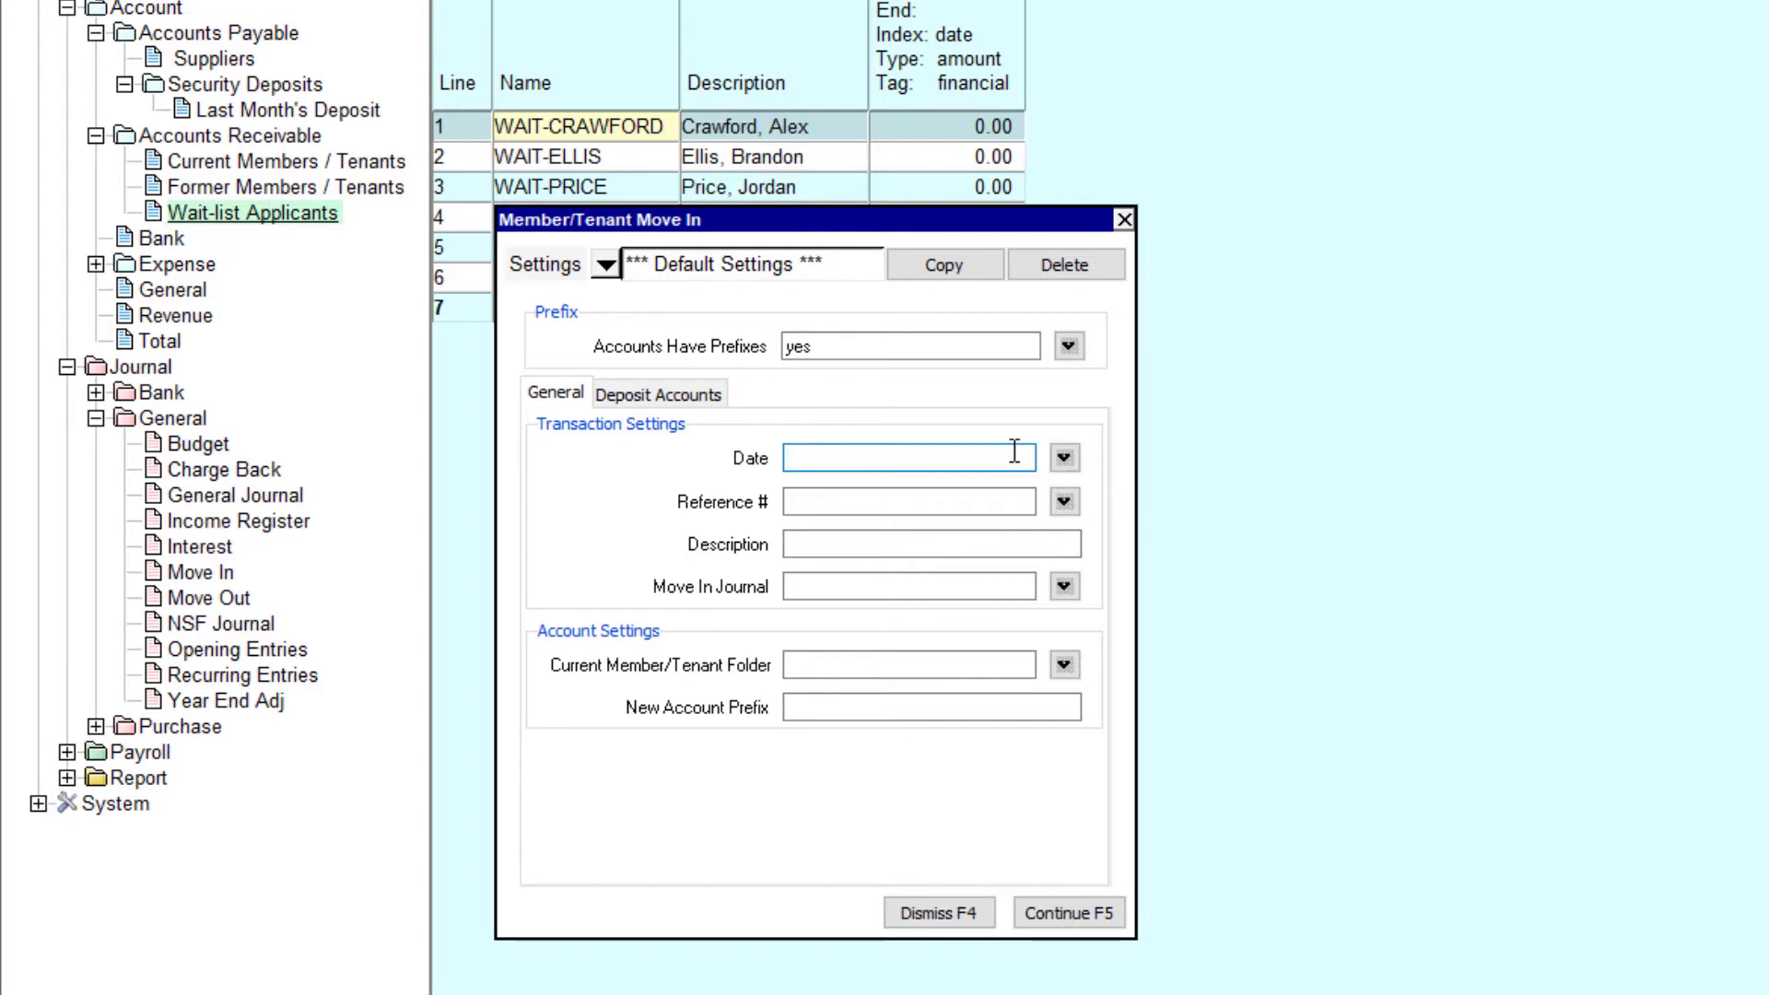
type("May 1, 2020")
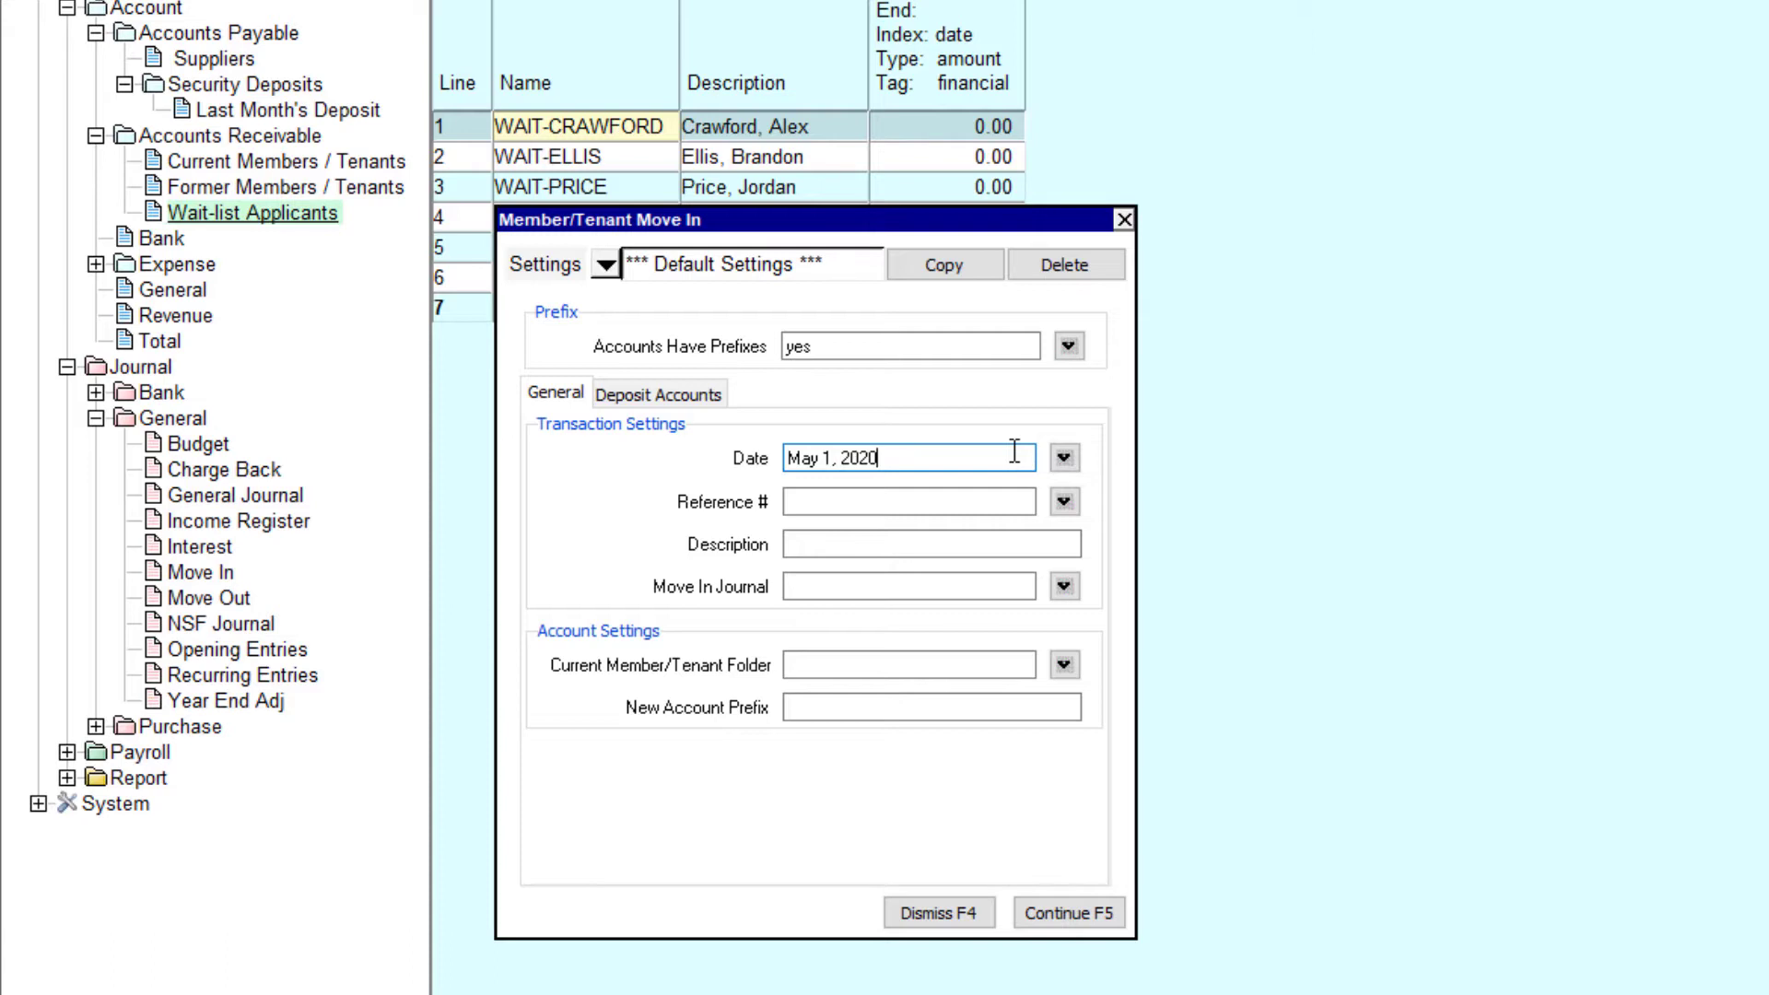
left_click(959, 502)
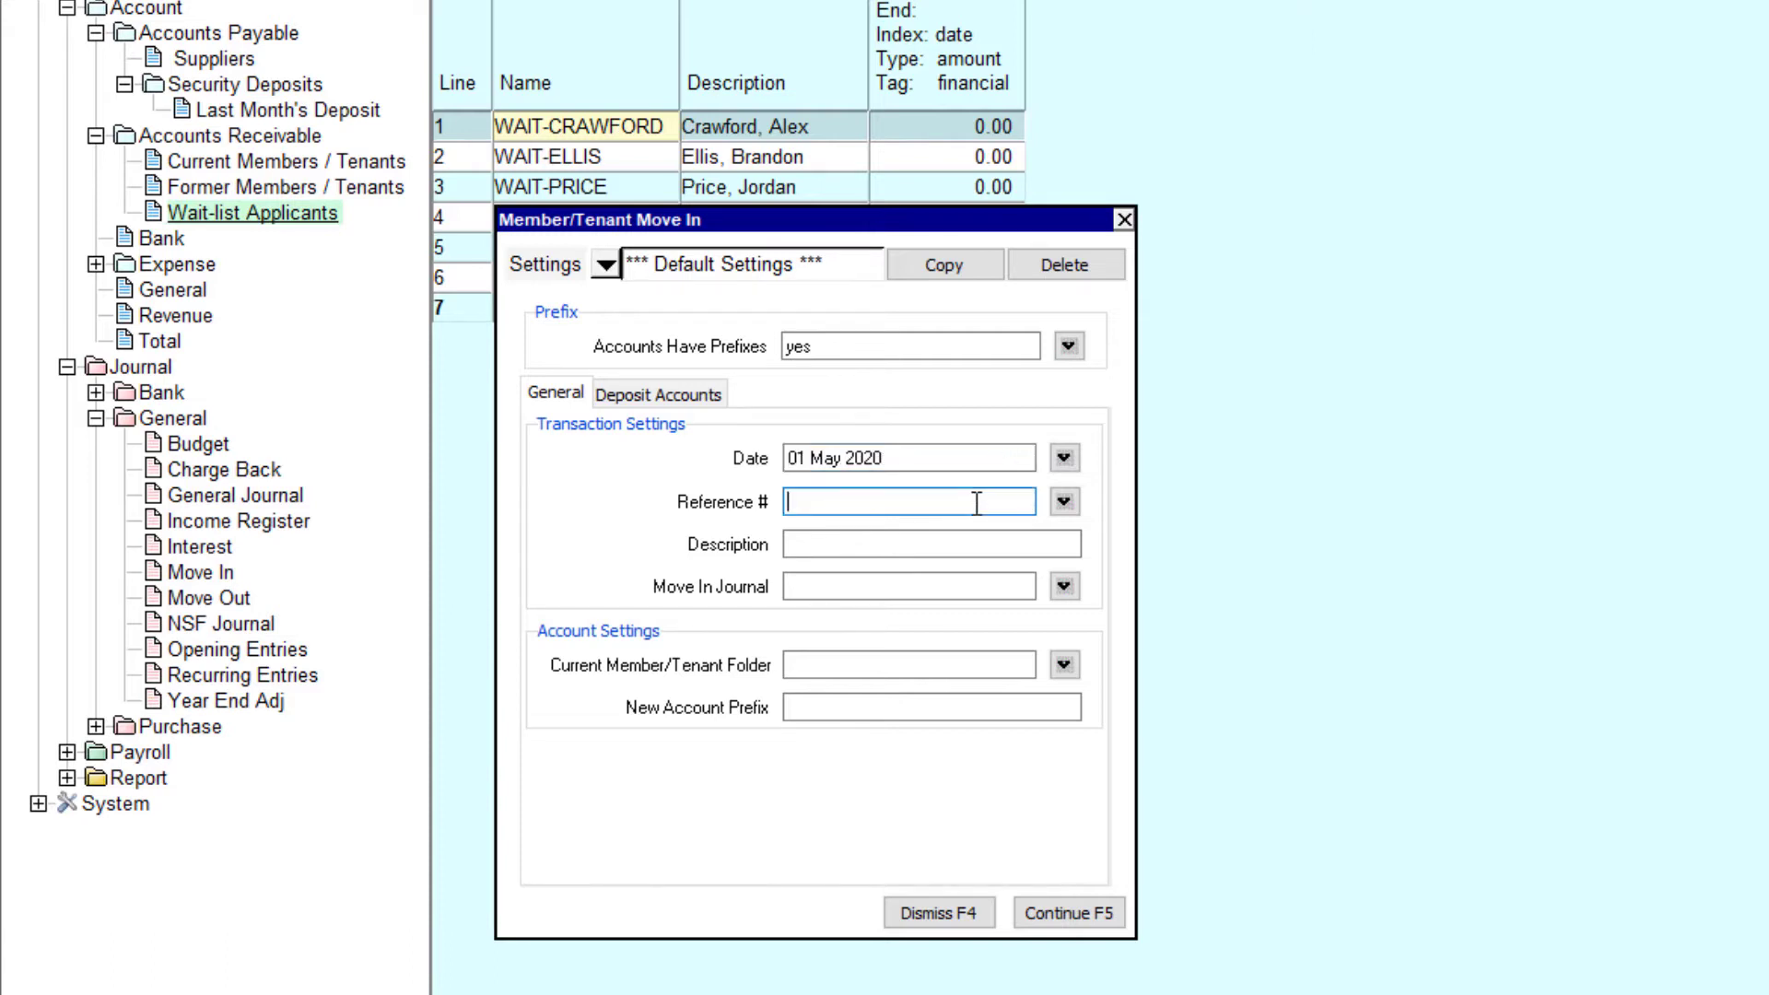
type("103")
left_click(1004, 543)
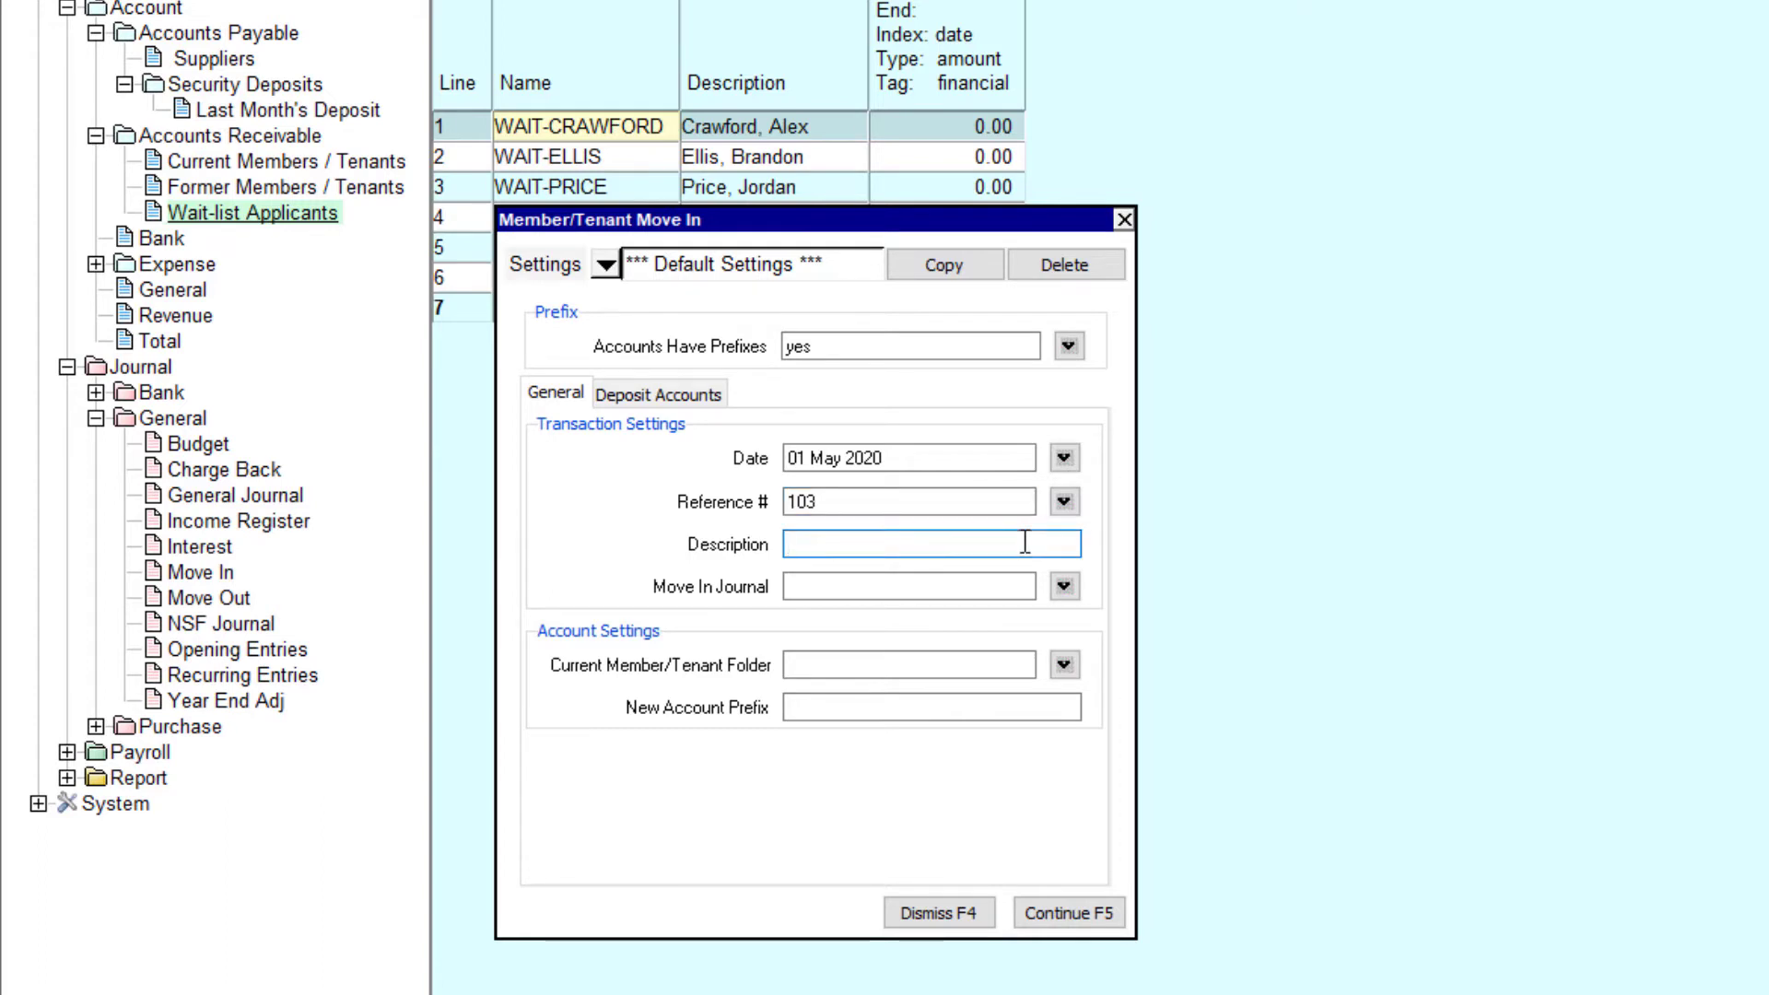
type("Security Deposit")
Choose the MI journal, the CURRENT folder, and new account prefix 103.
left_click(1065, 586)
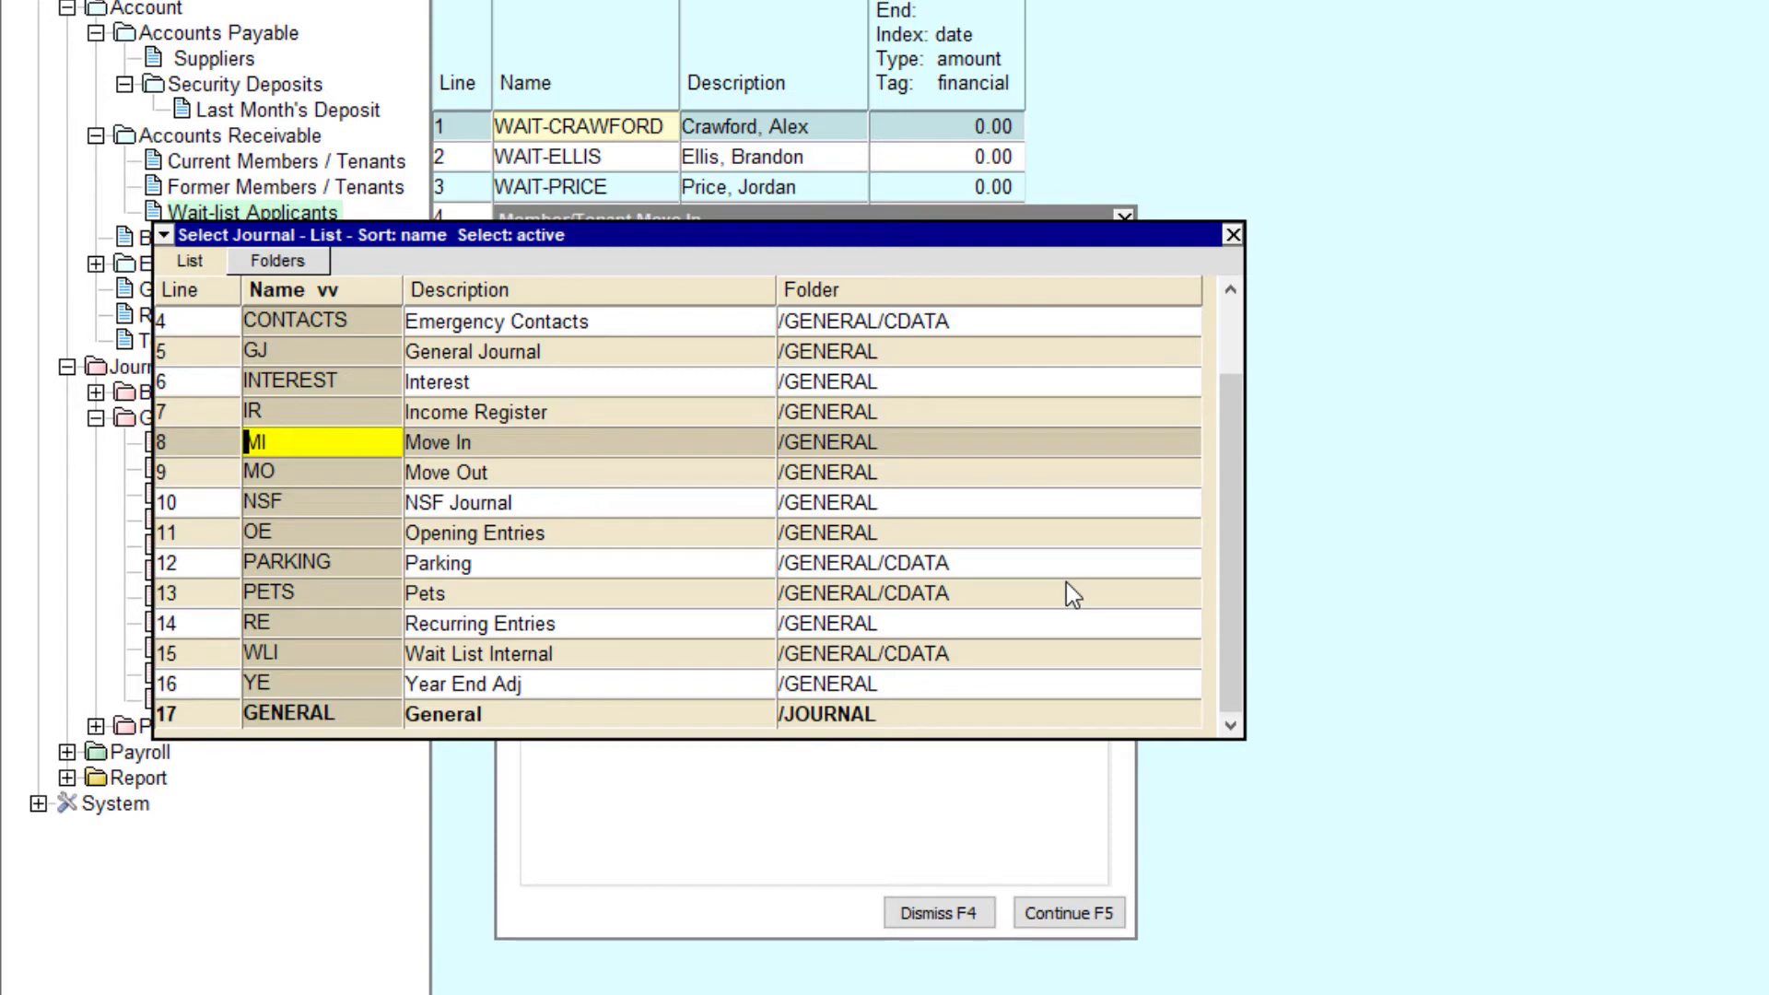
double_click(332, 441)
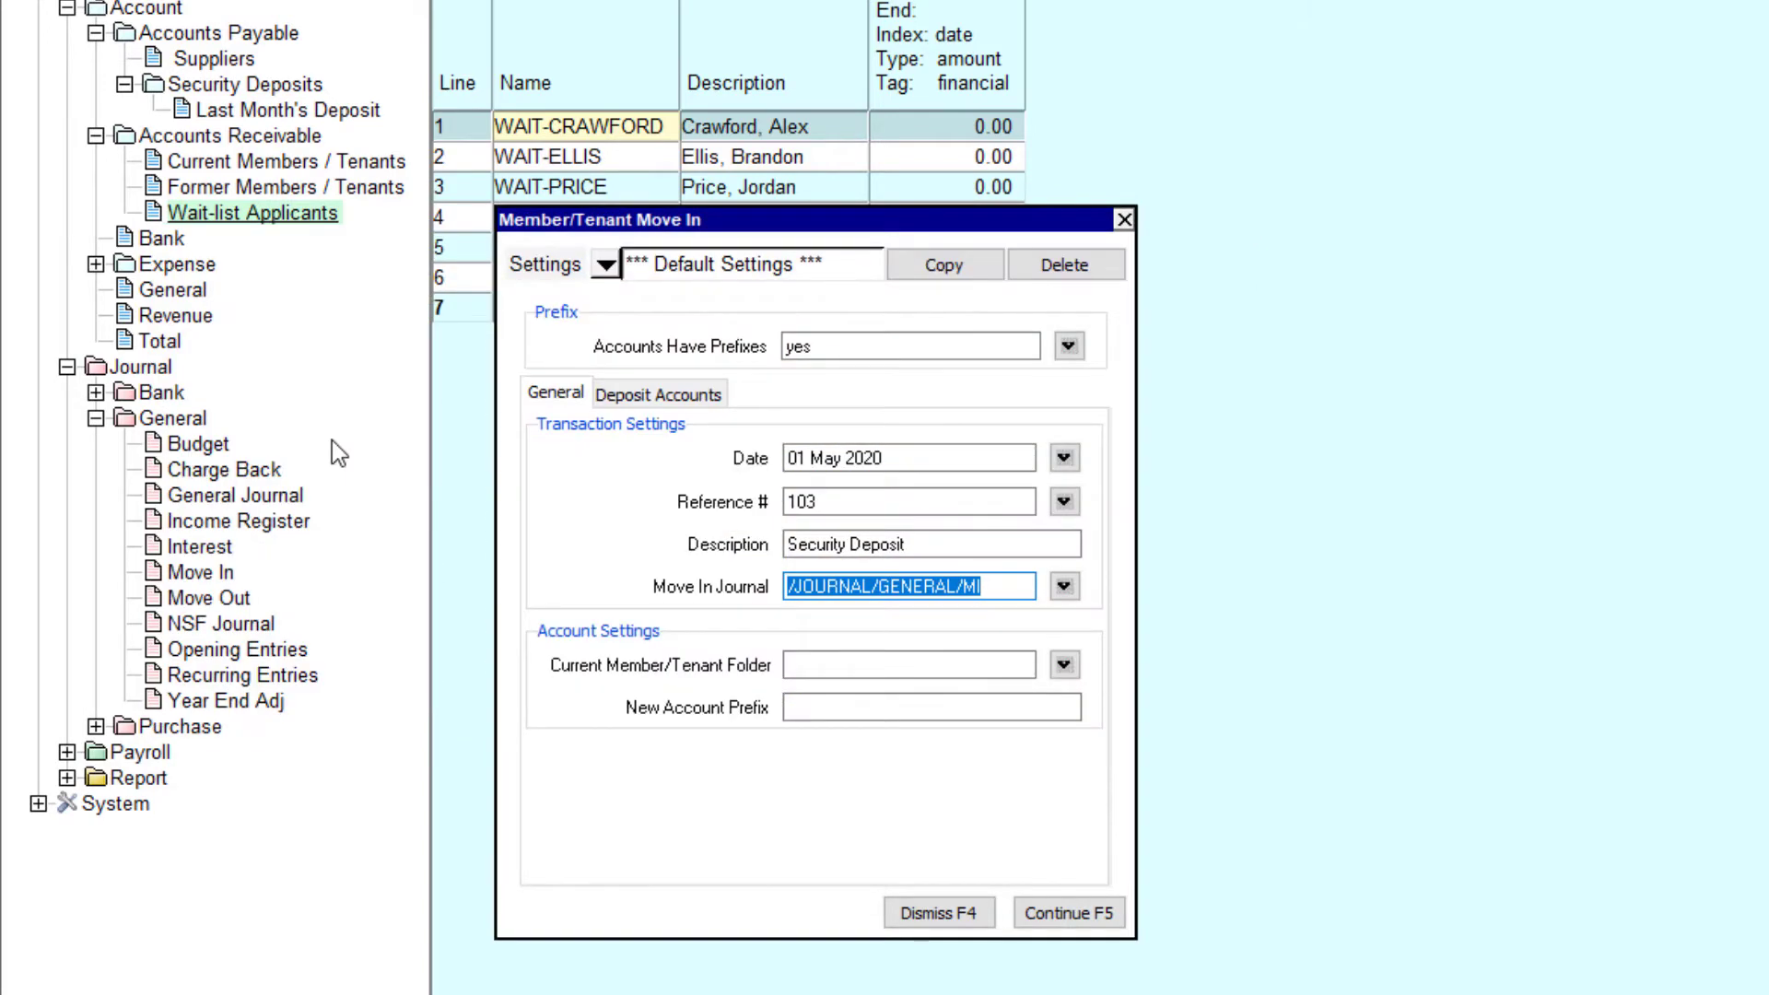
left_click(1065, 665)
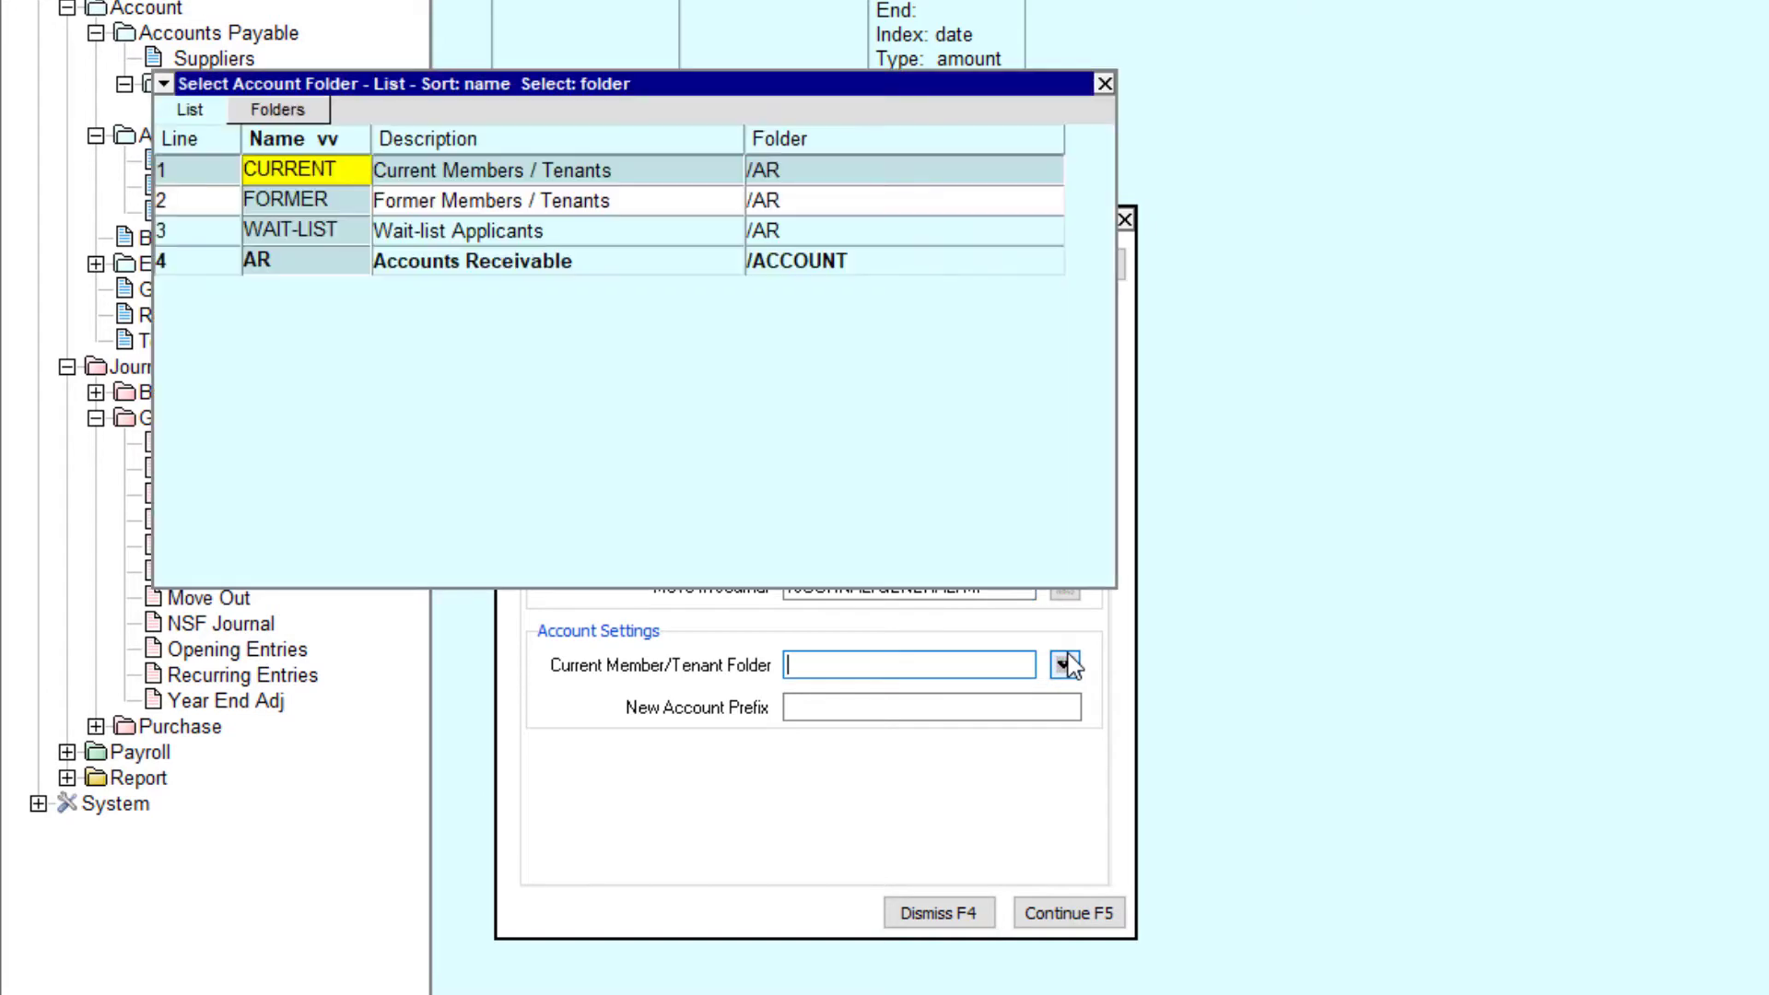
double_click(362, 173)
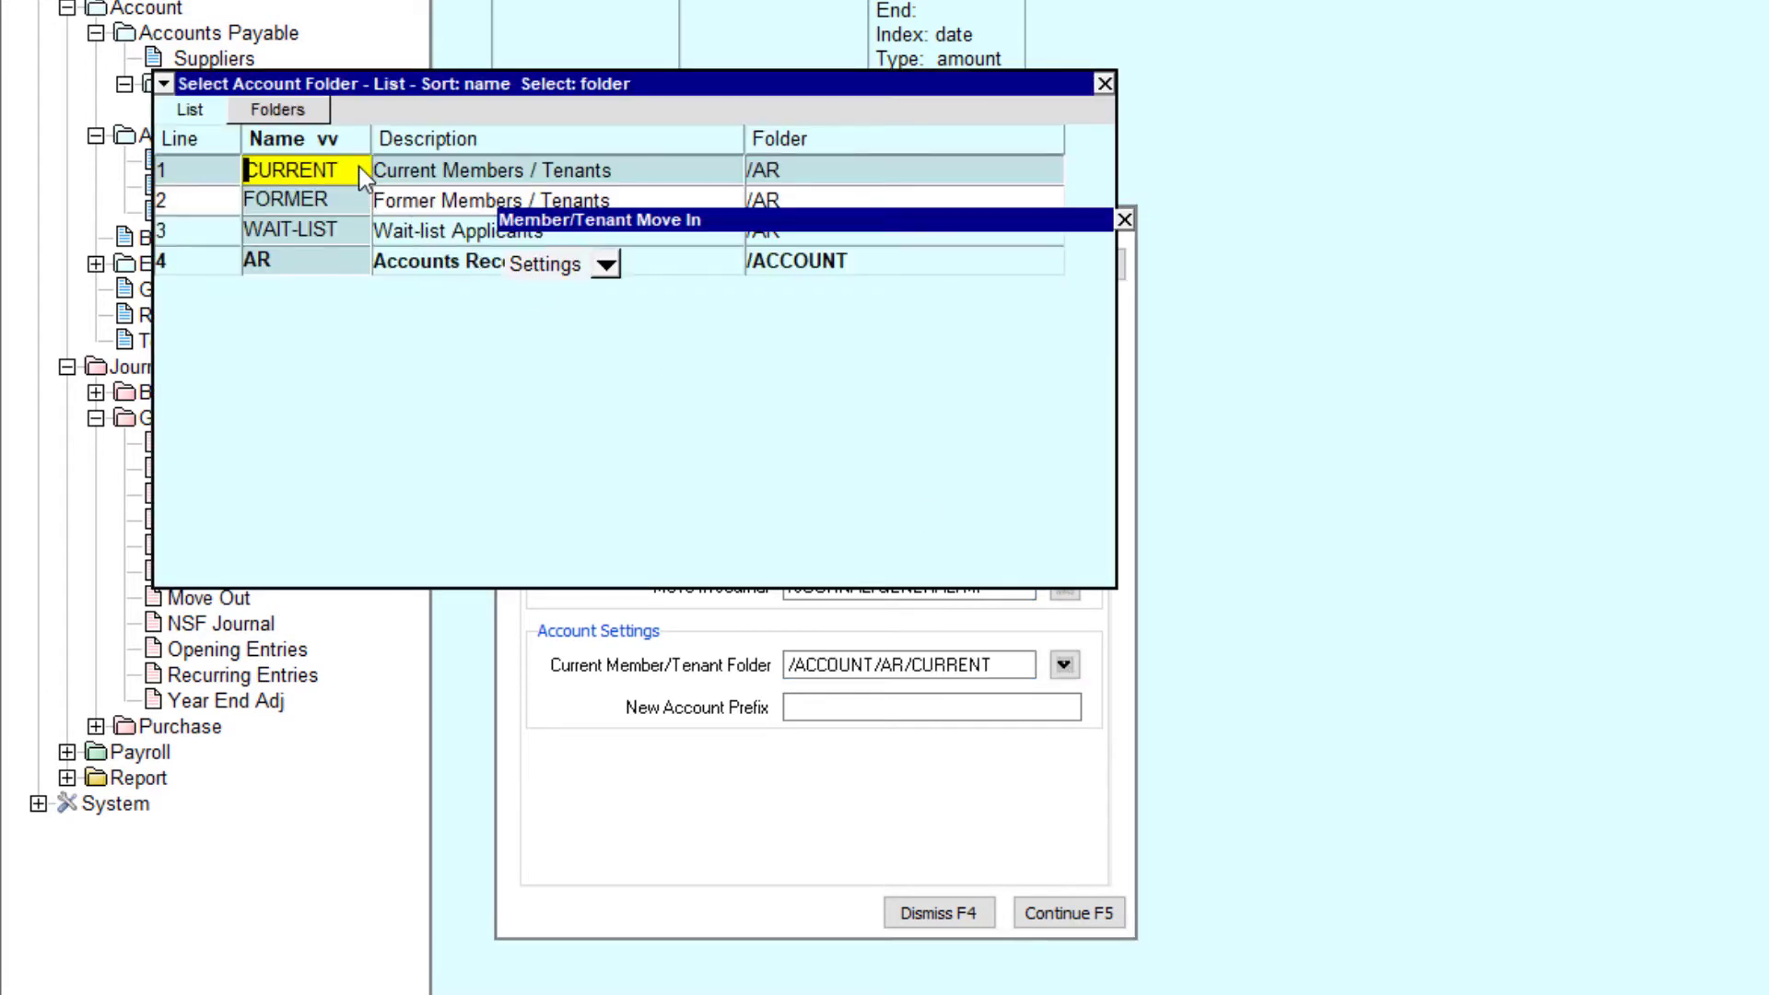
left_click(852, 705)
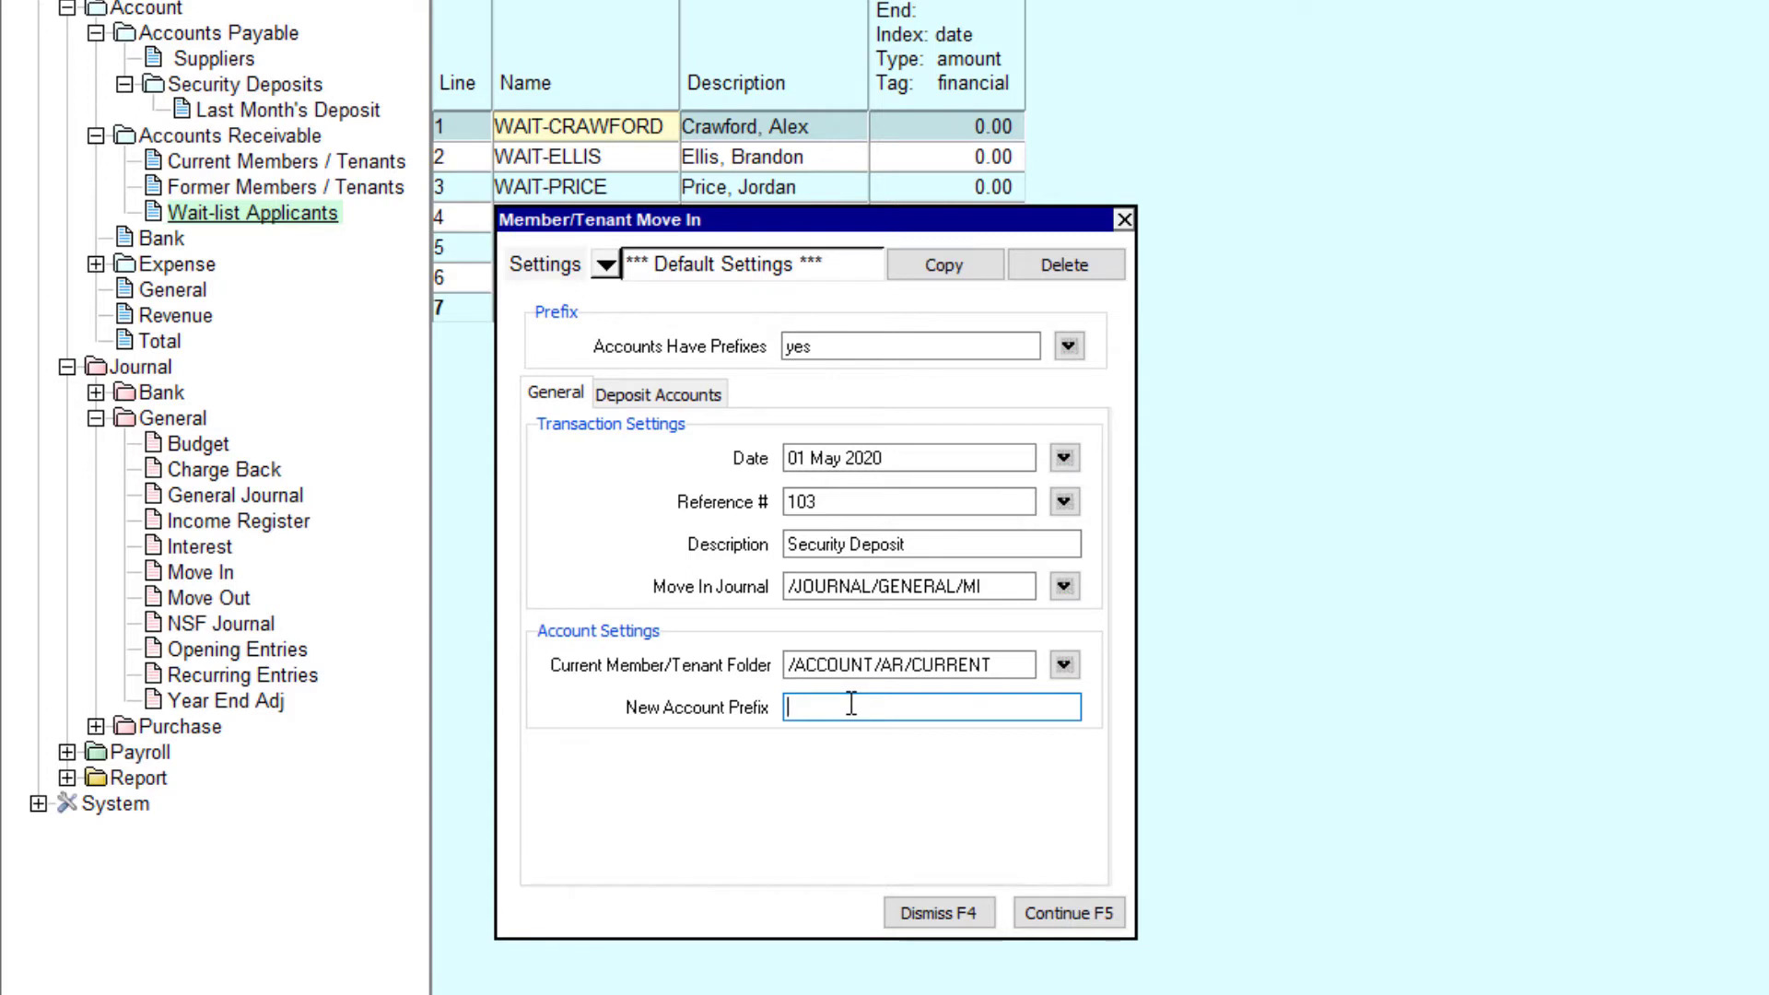
type("103")
Enter deposit suffix LMR with amount 1036.00 and create the move-in transactions.
left_click(720, 398)
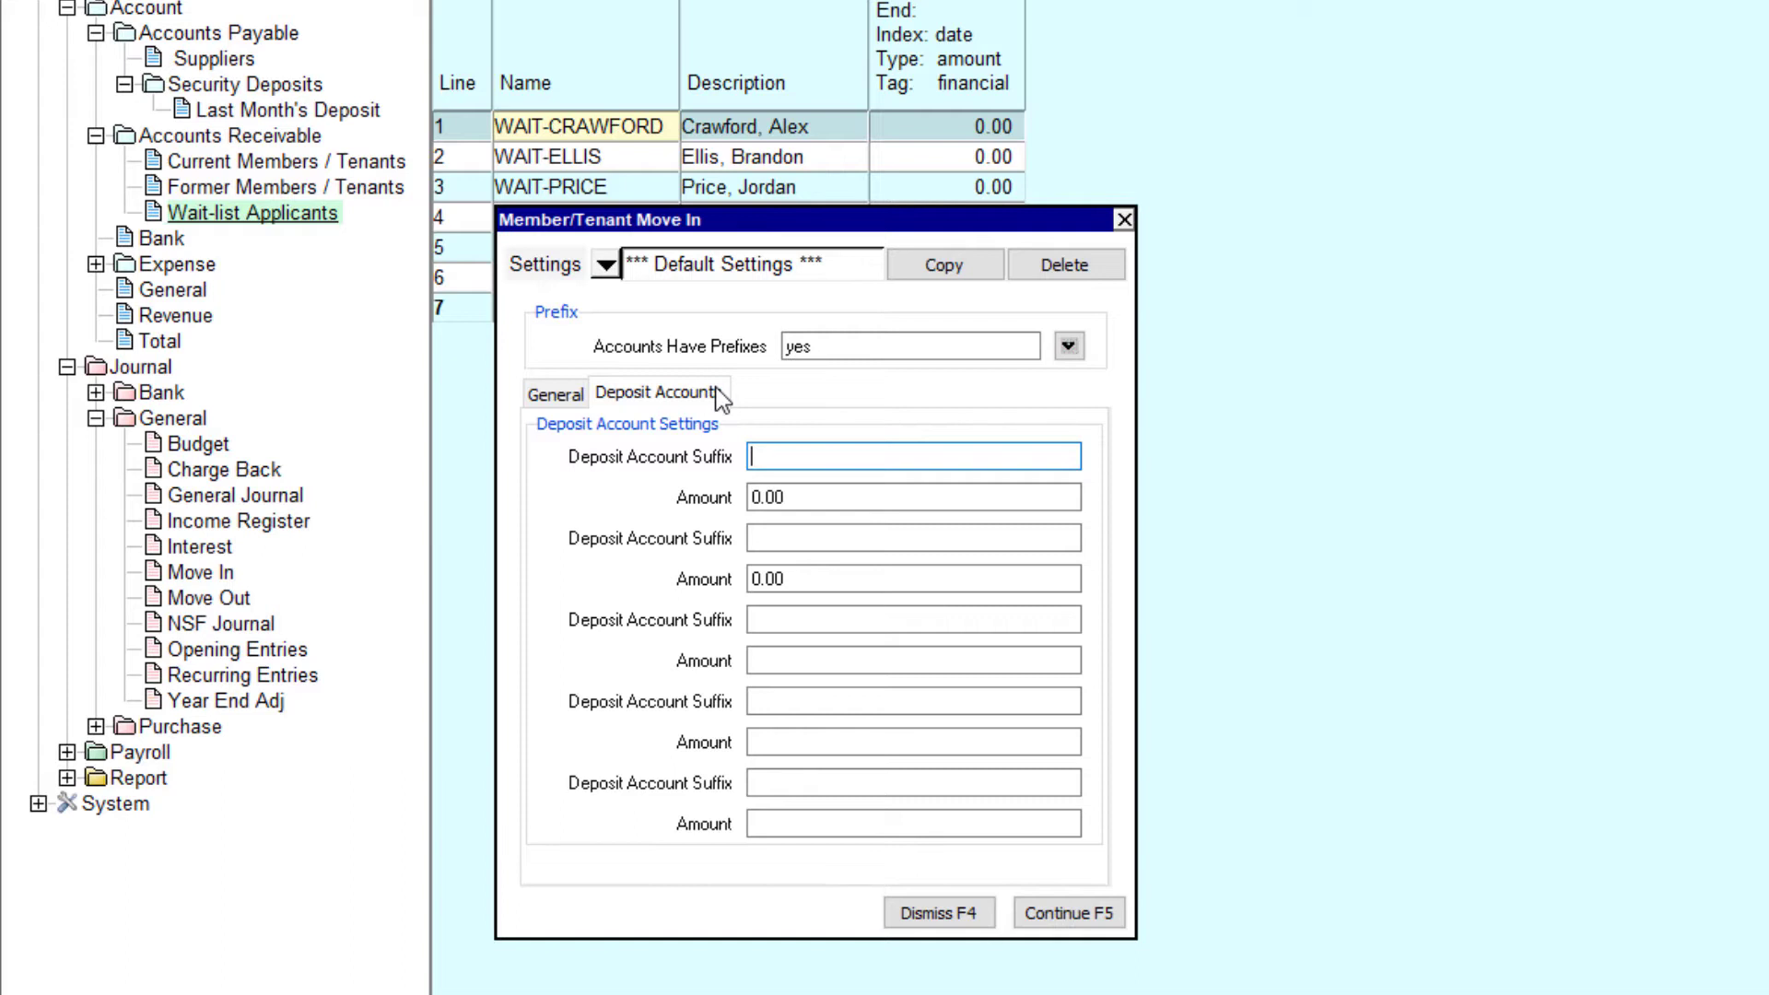
type("LMR")
left_click(814, 498)
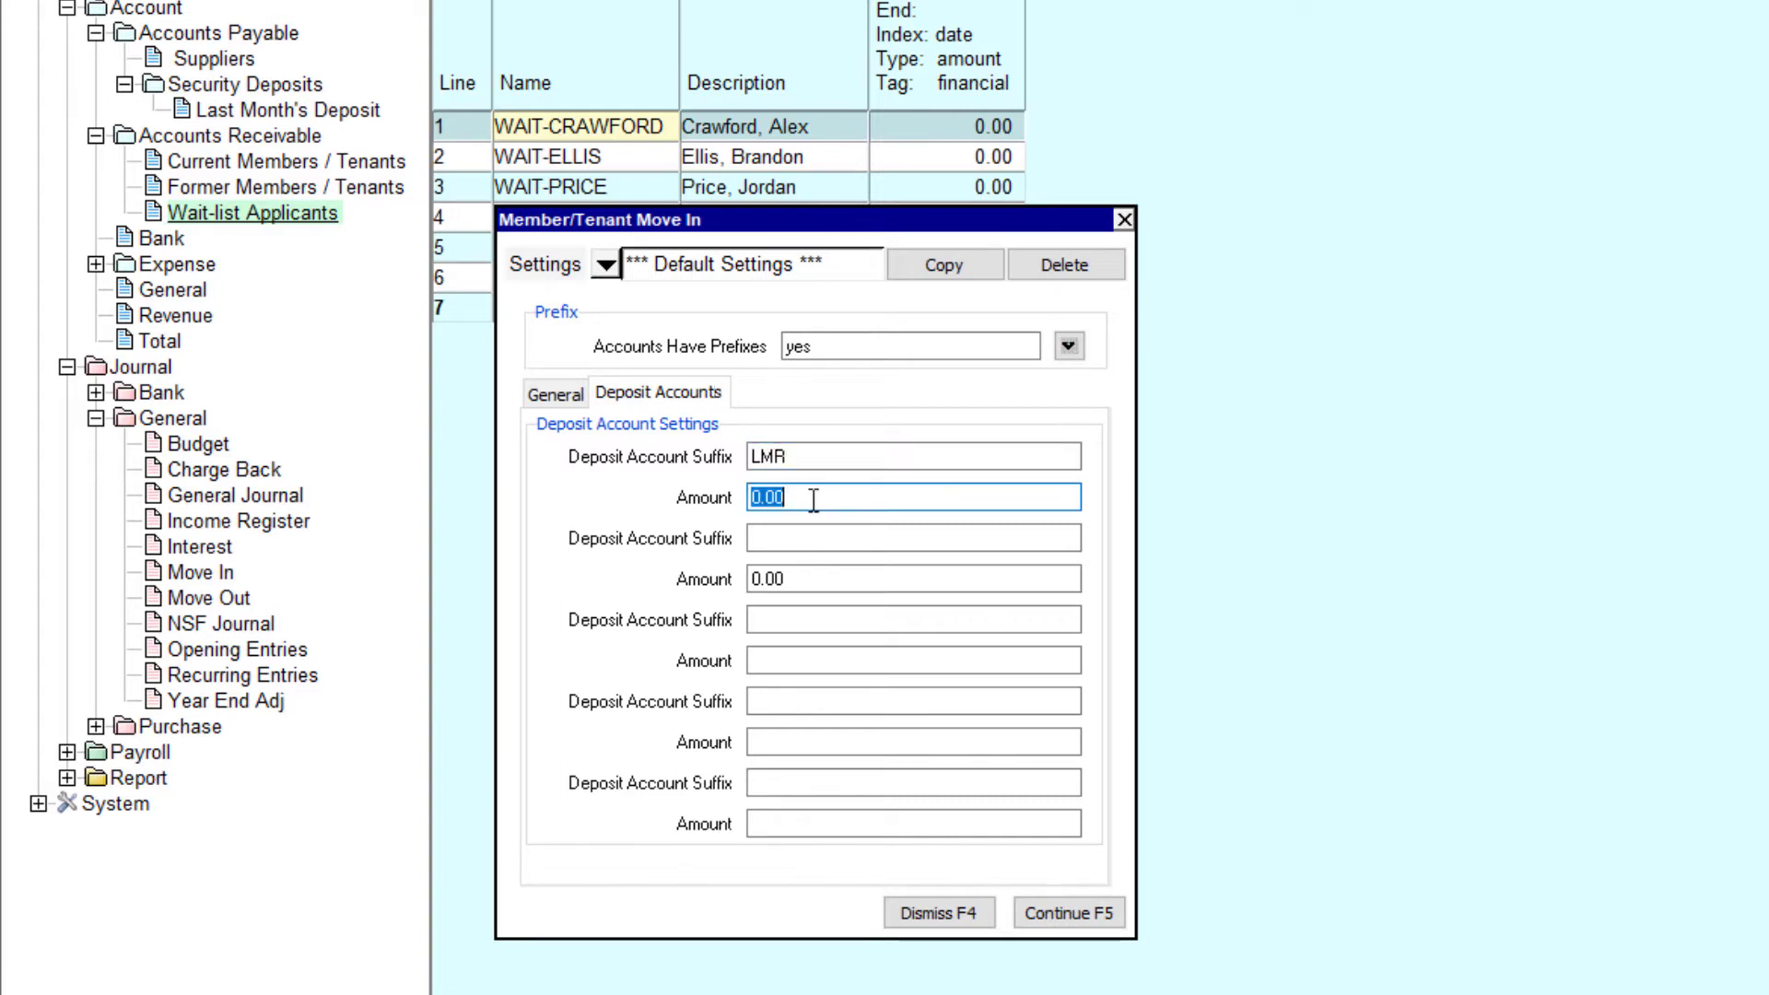
type("1036.00")
left_click(1103, 915)
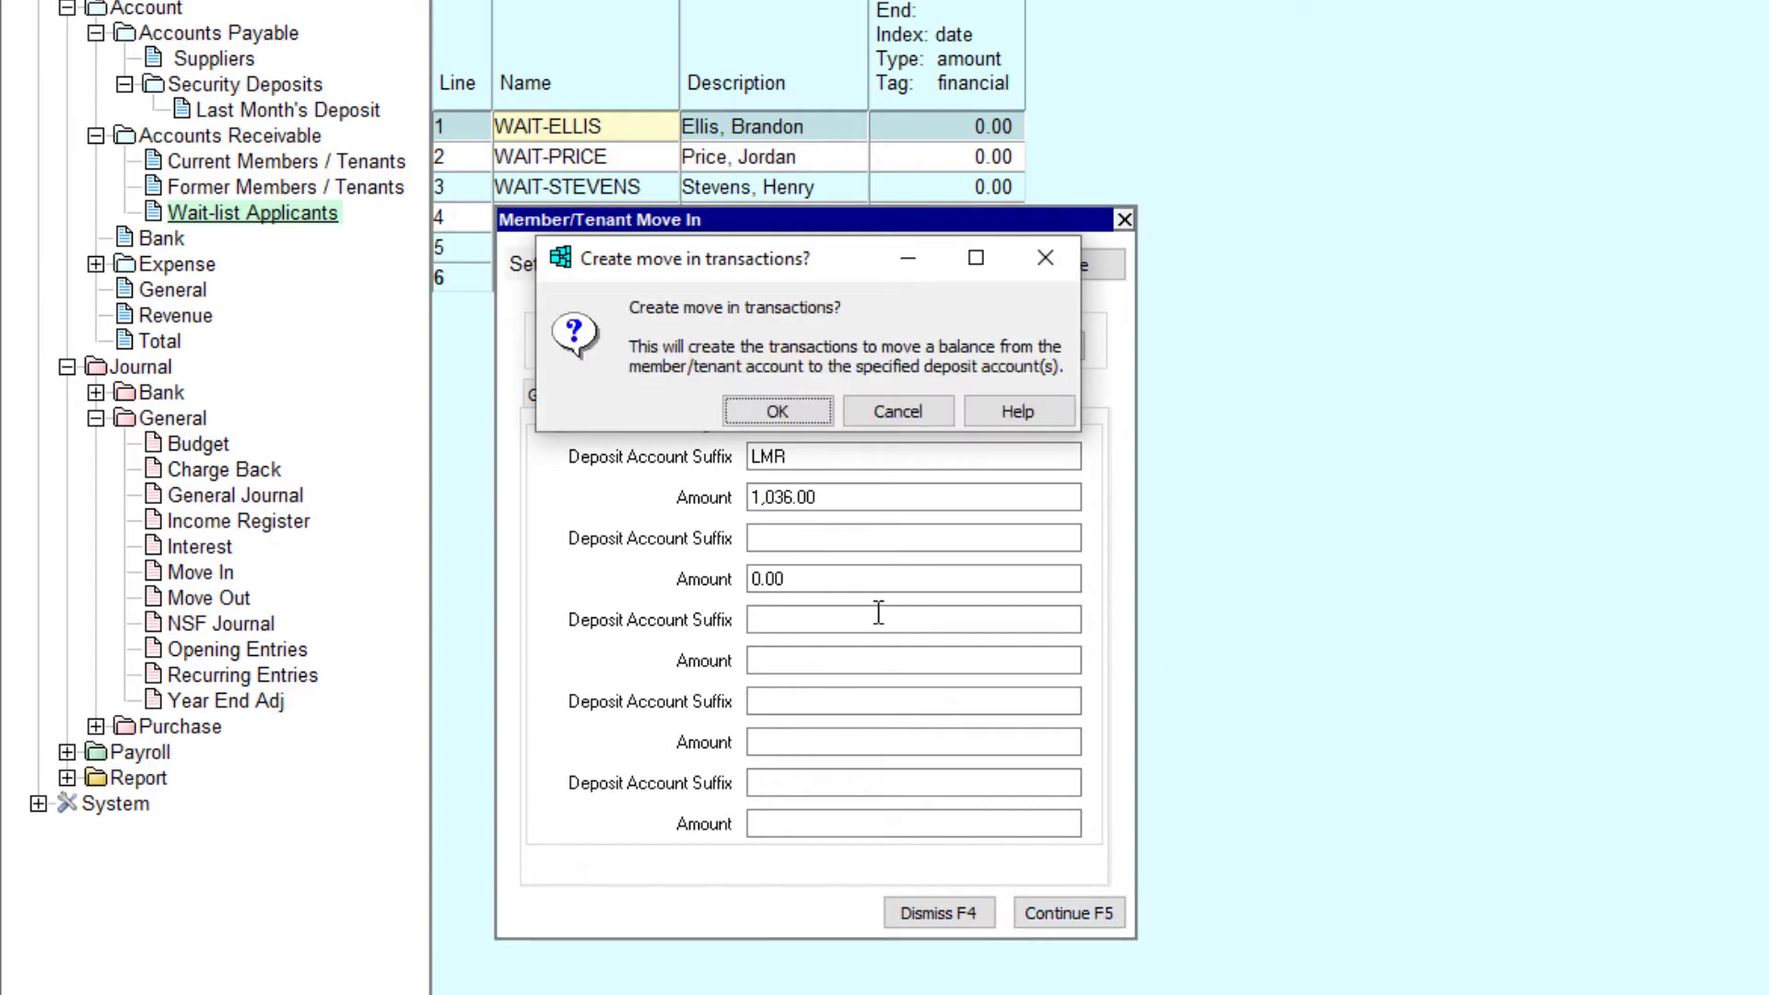
left_click(816, 415)
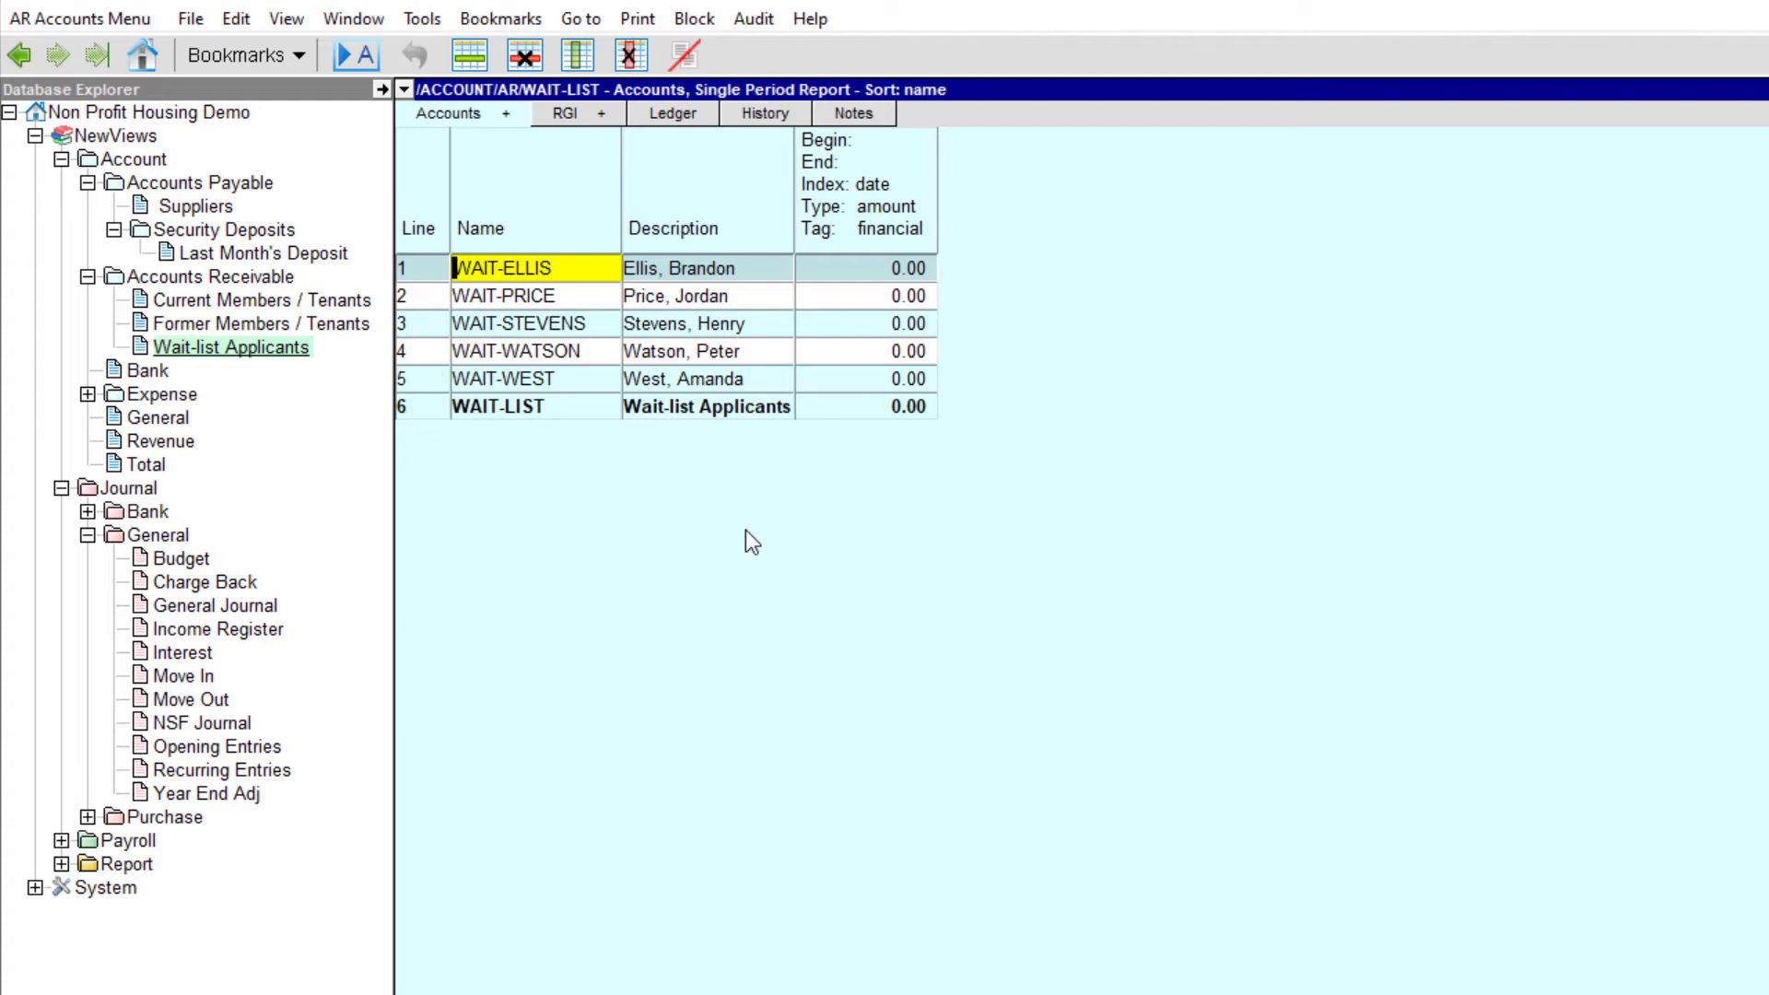
Check the Move In journal's 1,036.00 security deposit for the new unit 103 tenant and open their ledger.
left_click(369, 302)
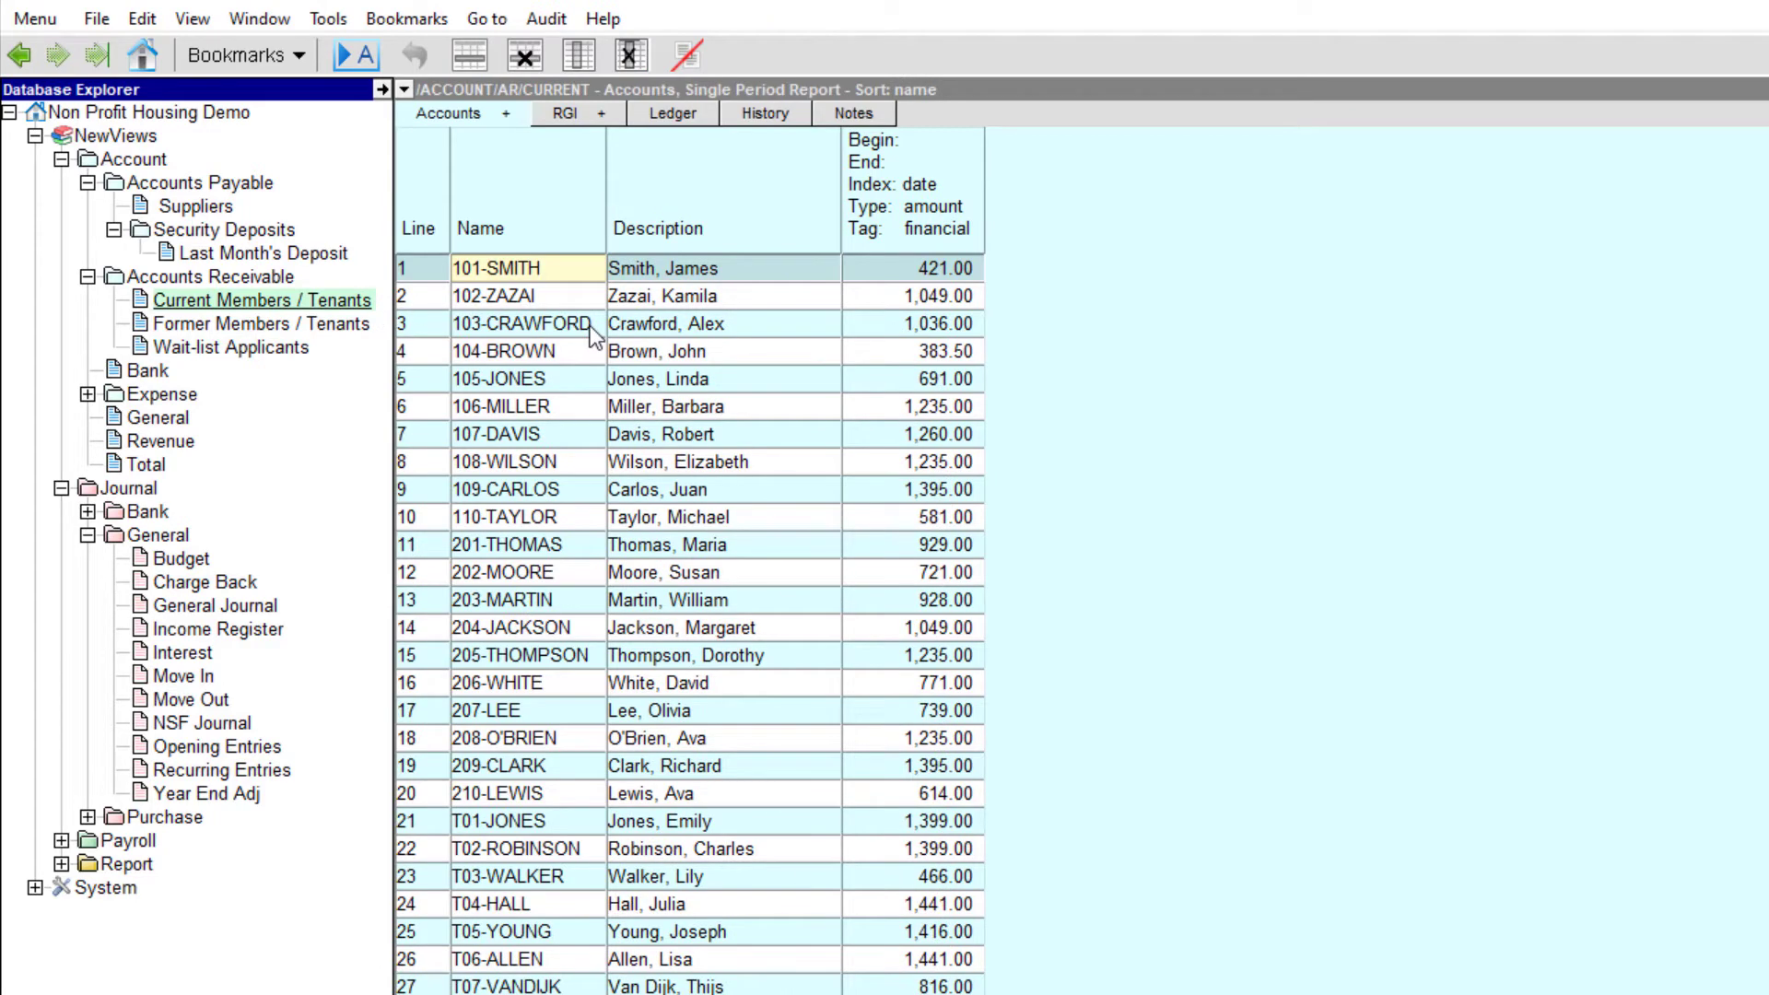
left_click(589, 325)
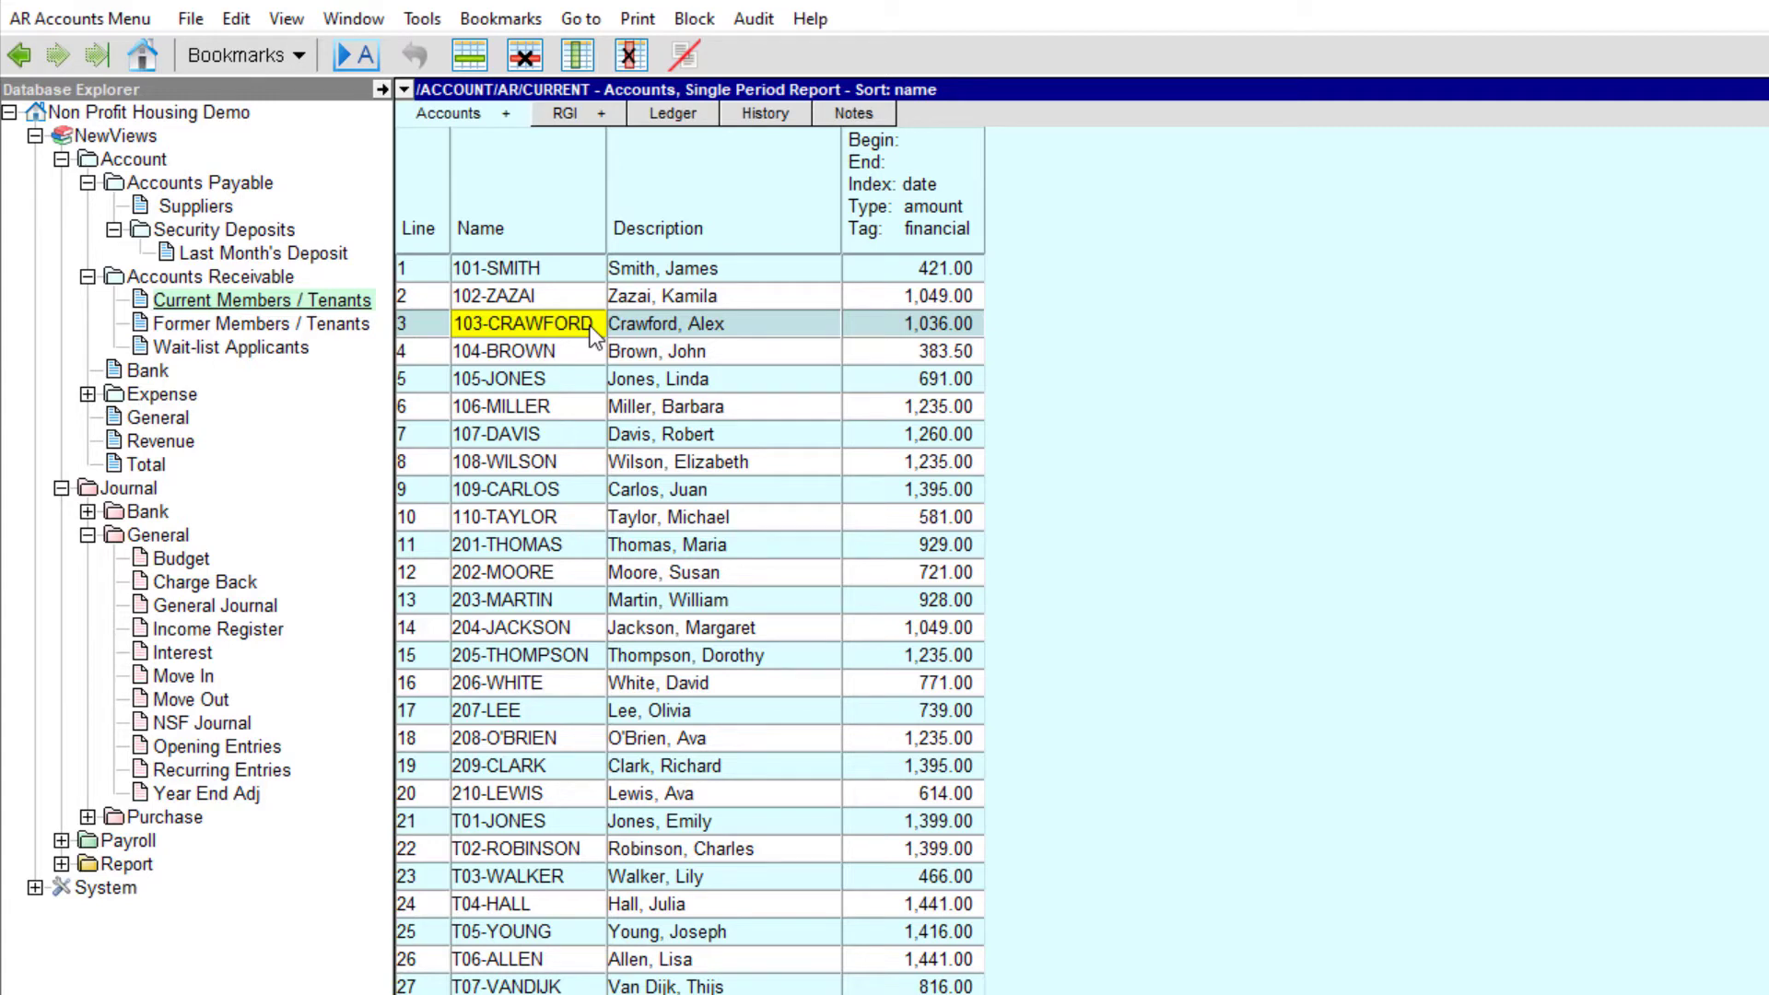
double_click(185, 675)
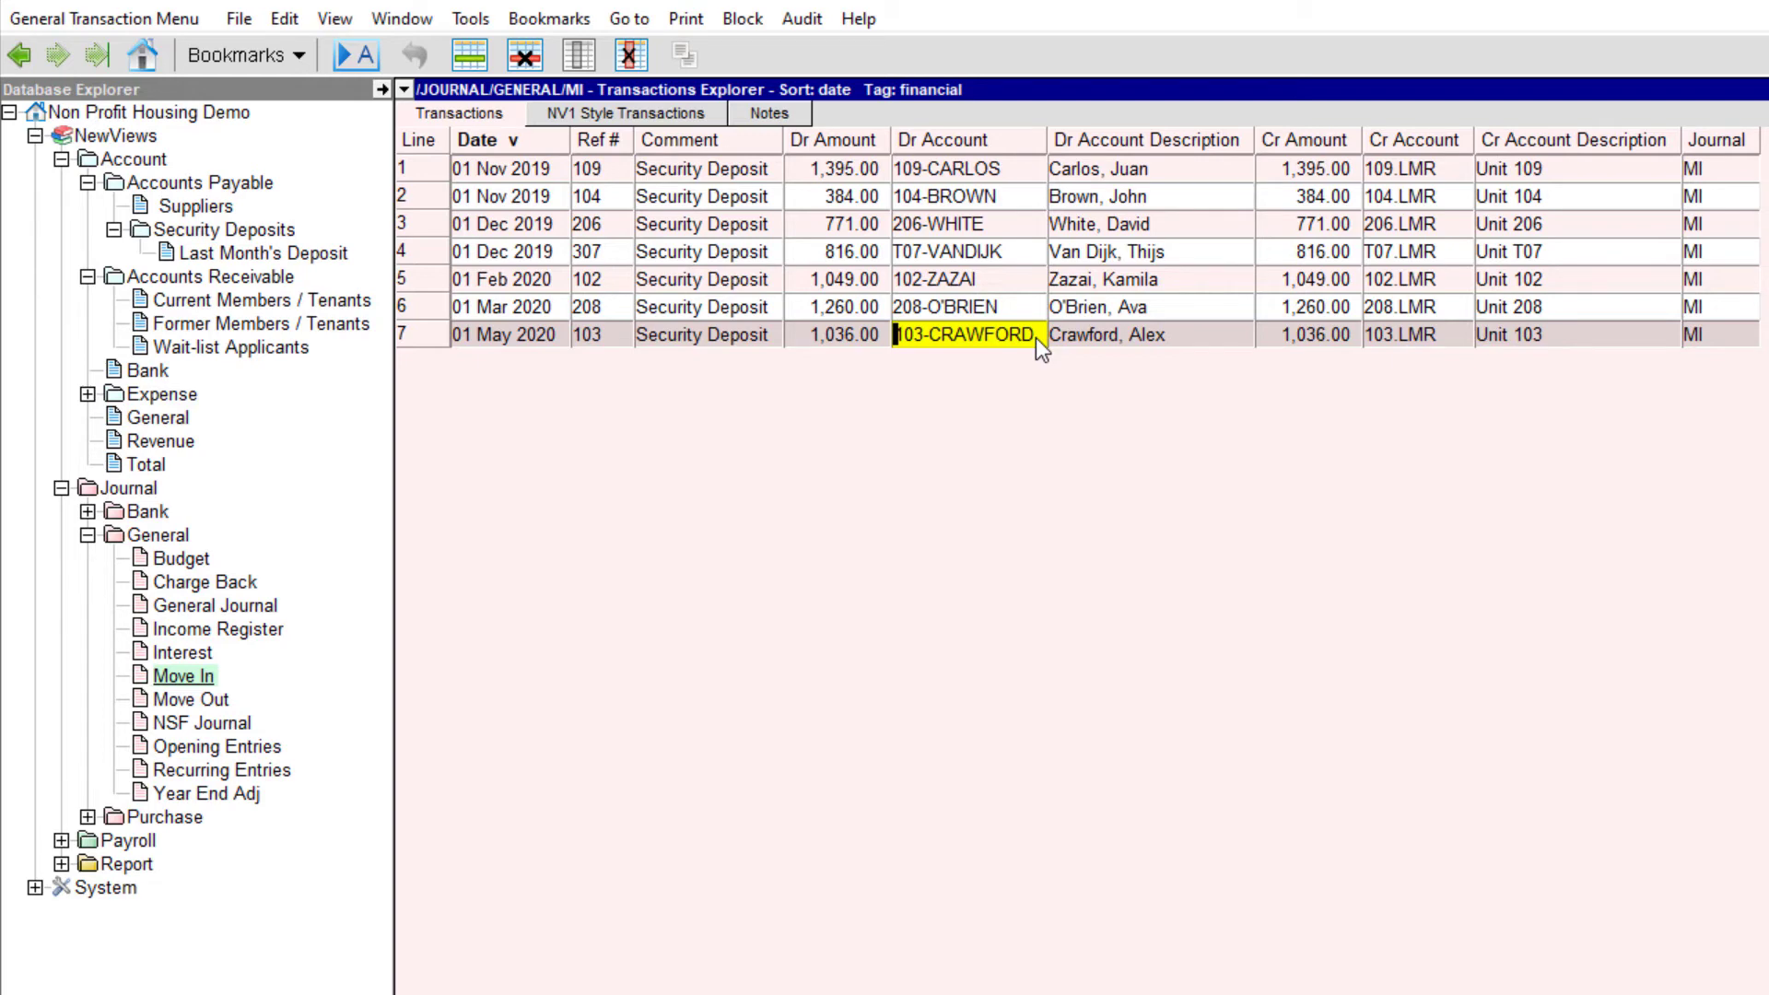
double_click(1036, 337)
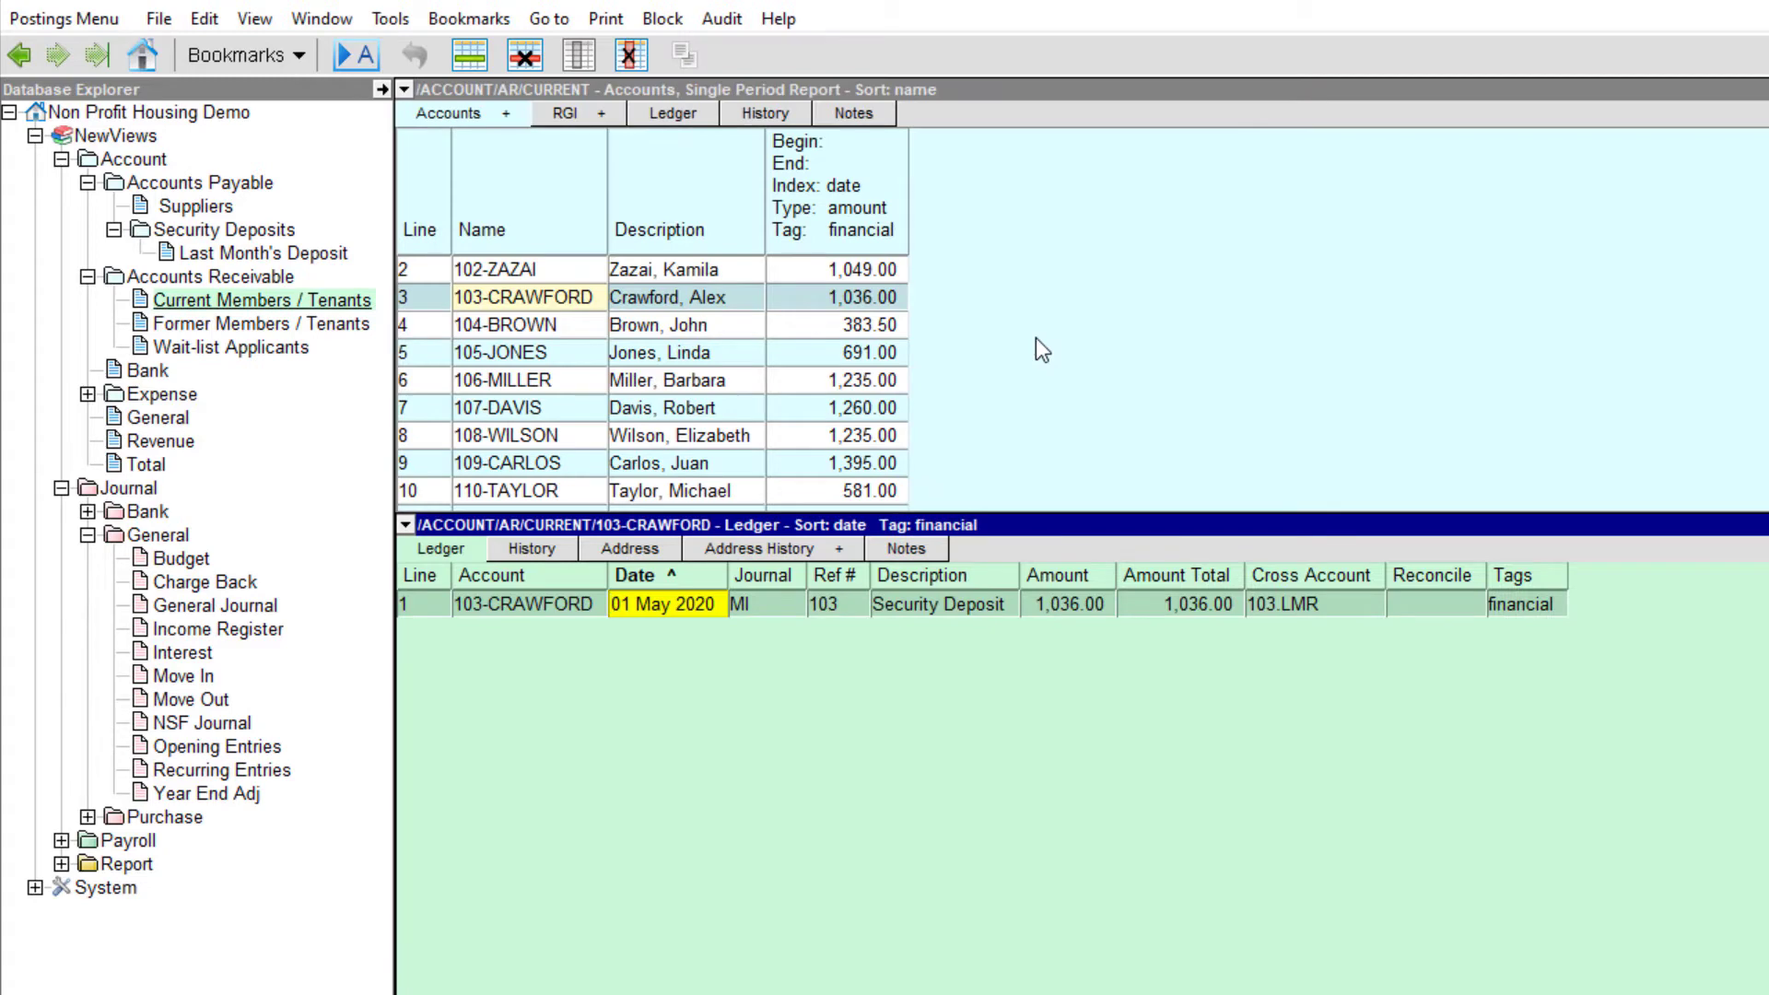
Show all address history for the unit 103 tenant, including the Move In (20200501) entry, then their current address.
left_click(836, 550)
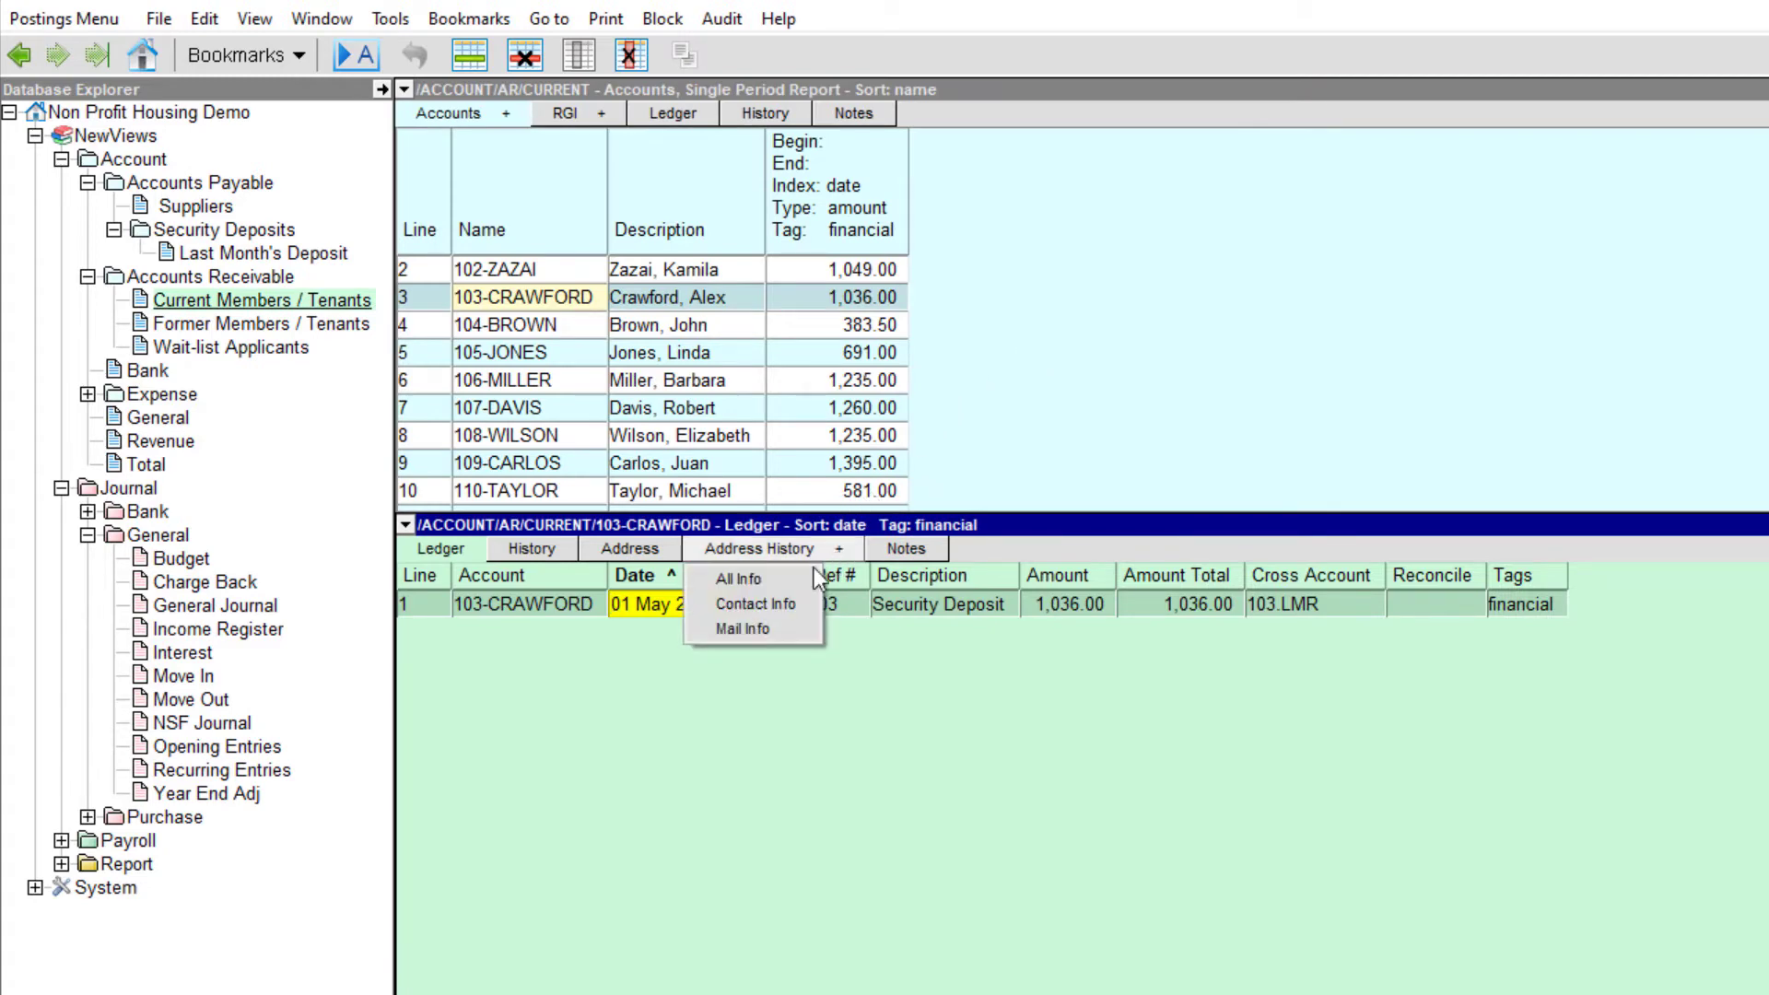
left_click(807, 576)
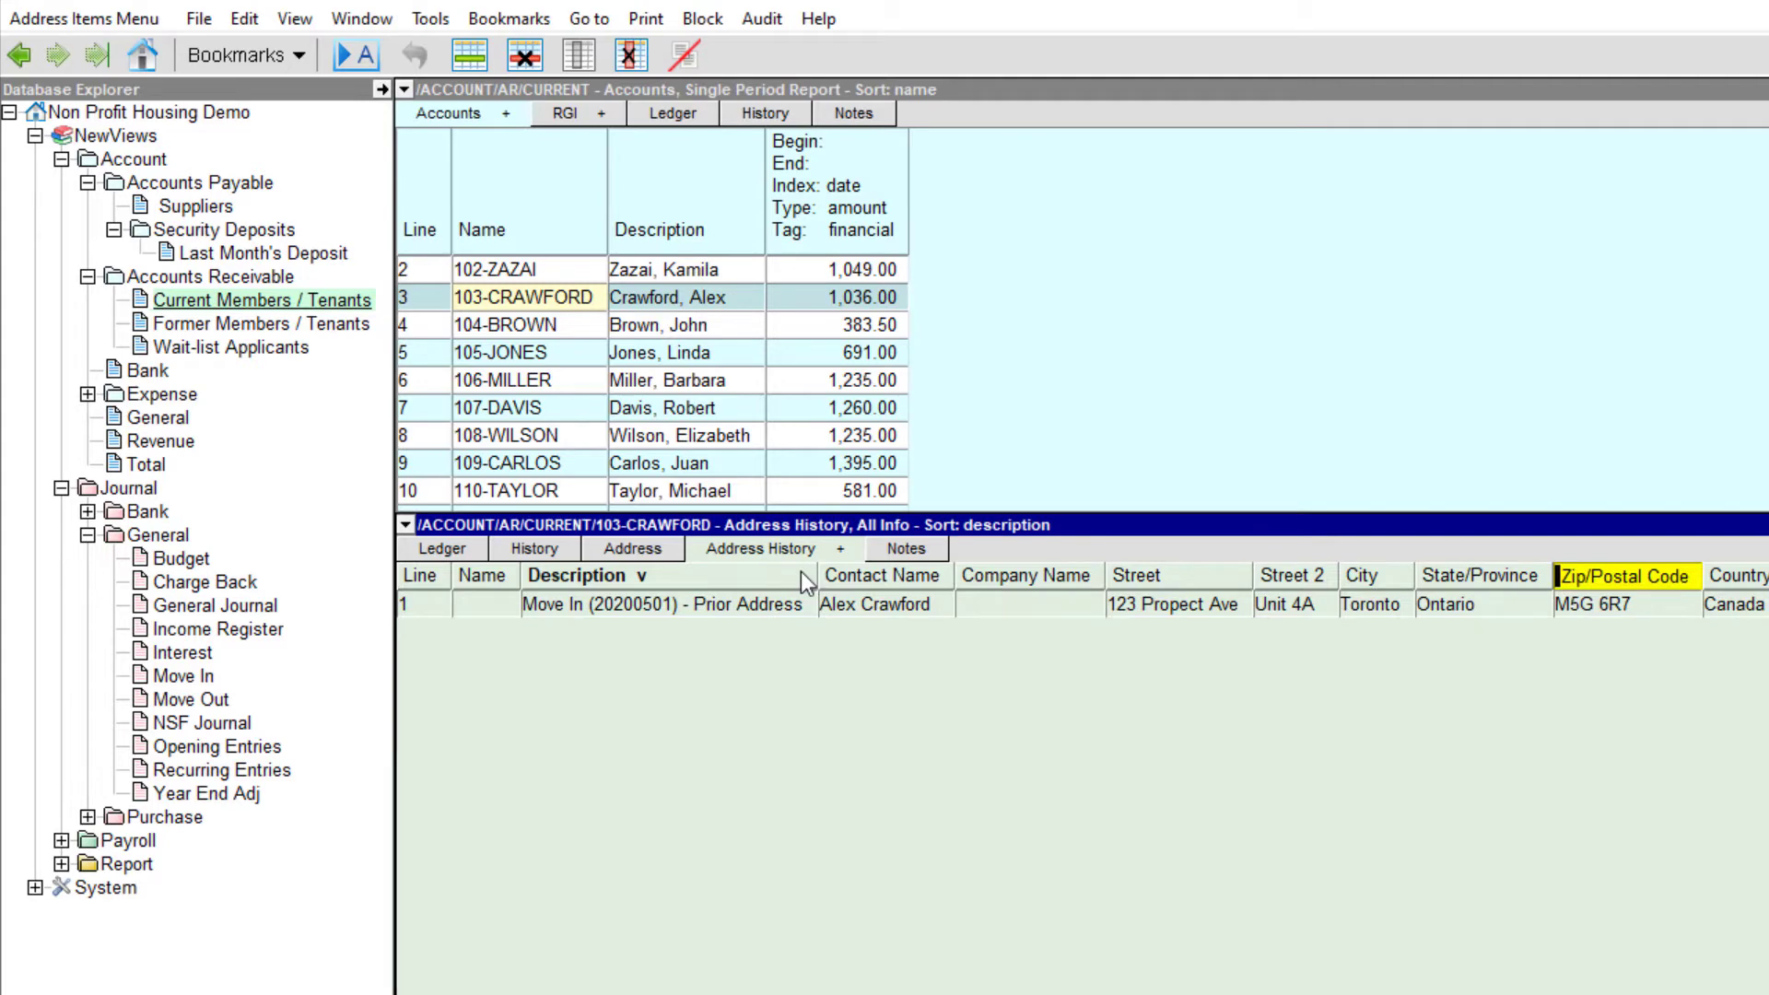
left_click(679, 549)
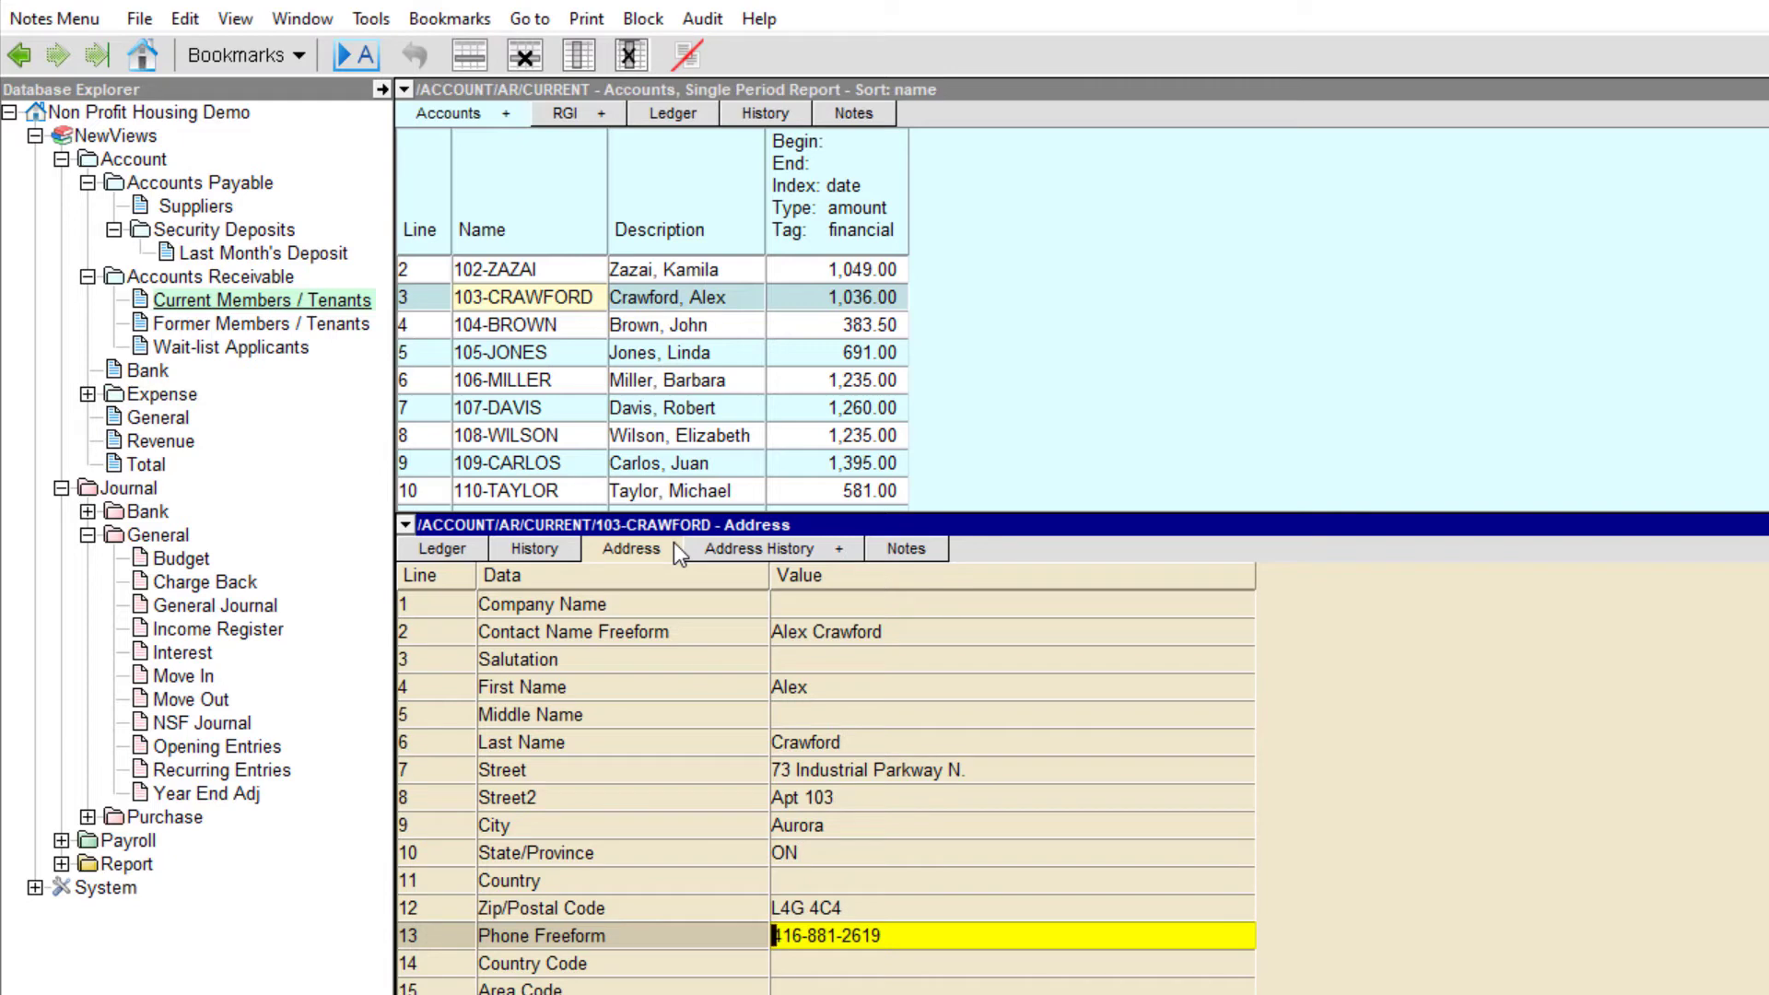
Bring up the RGI Rent Summary and the unit 103 tenant's Waiting List RGI entry (1,030.00 net rent).
left_click(602, 113)
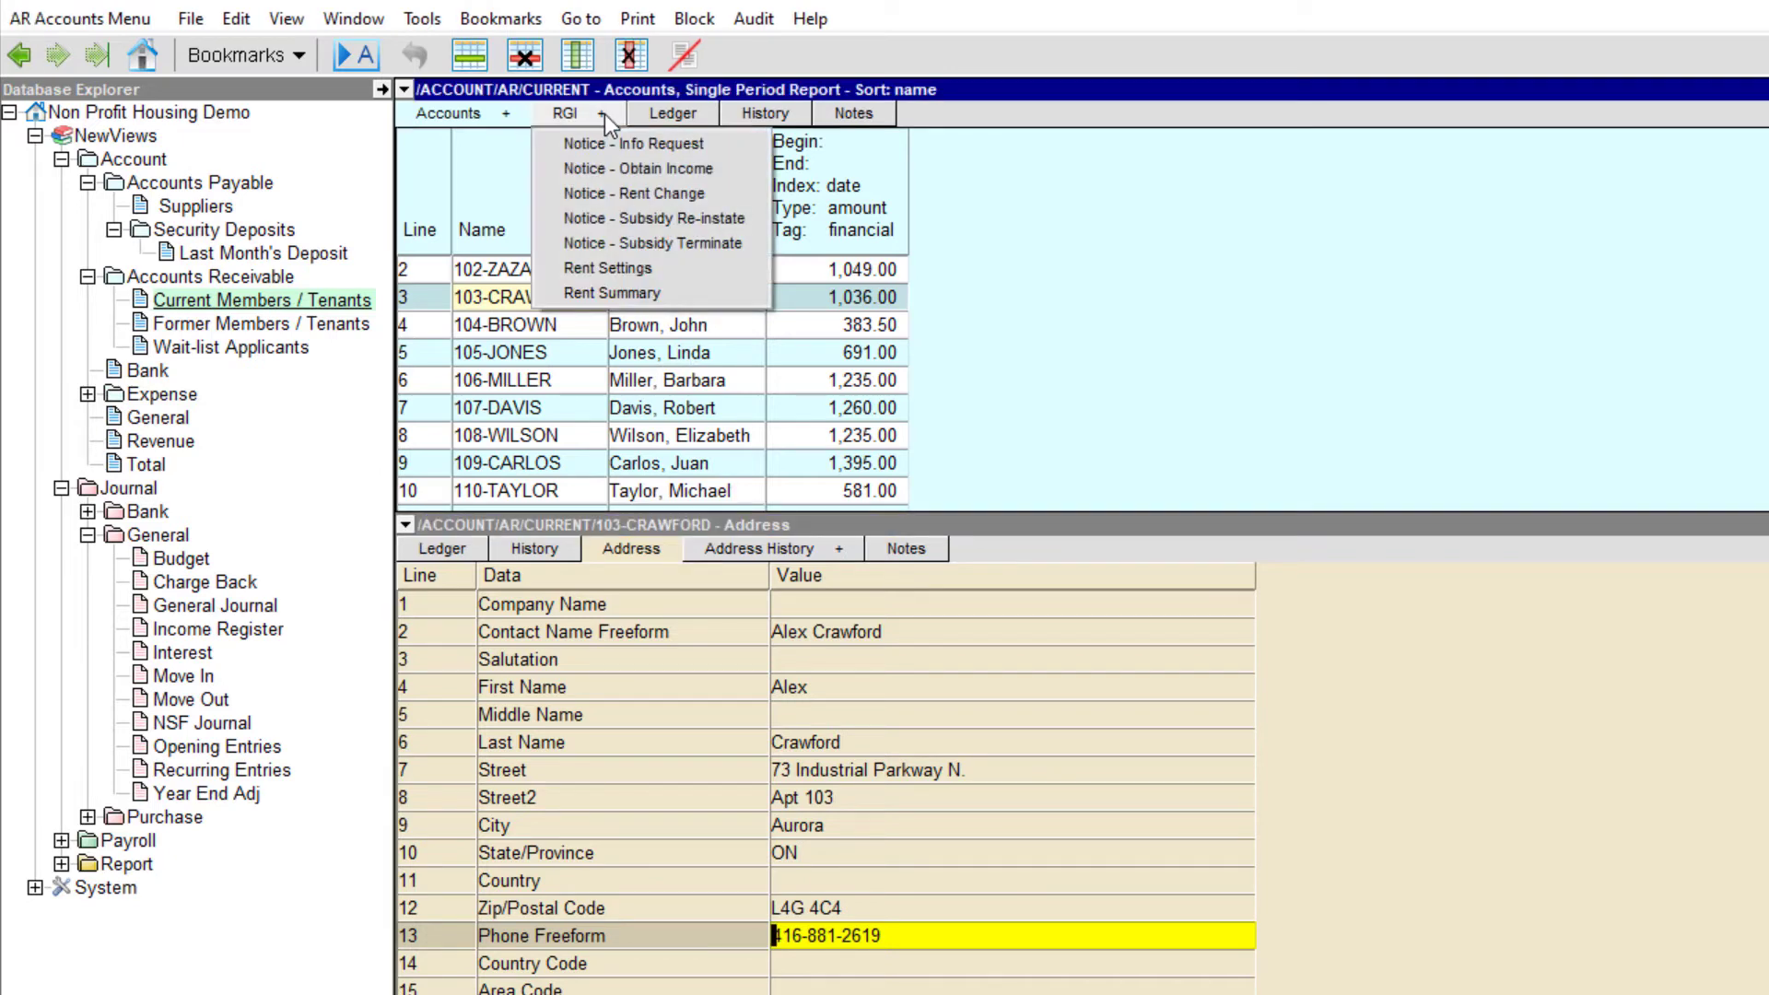
left_click(698, 293)
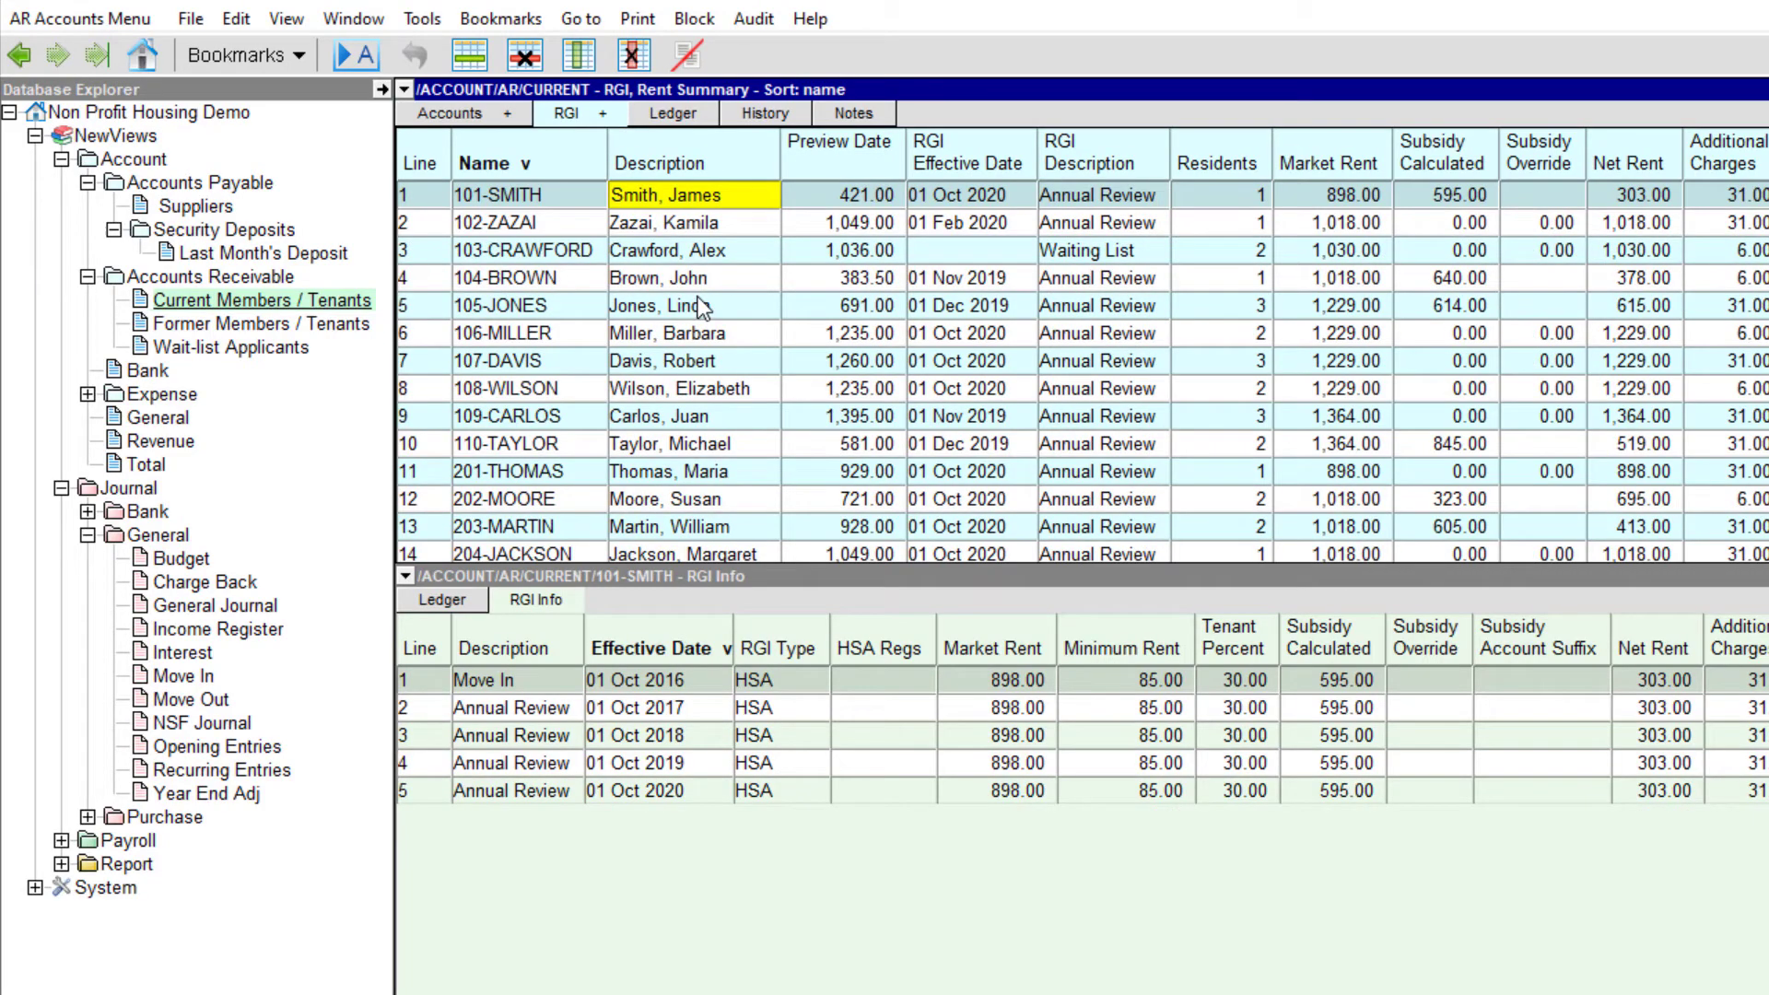
left_click(732, 248)
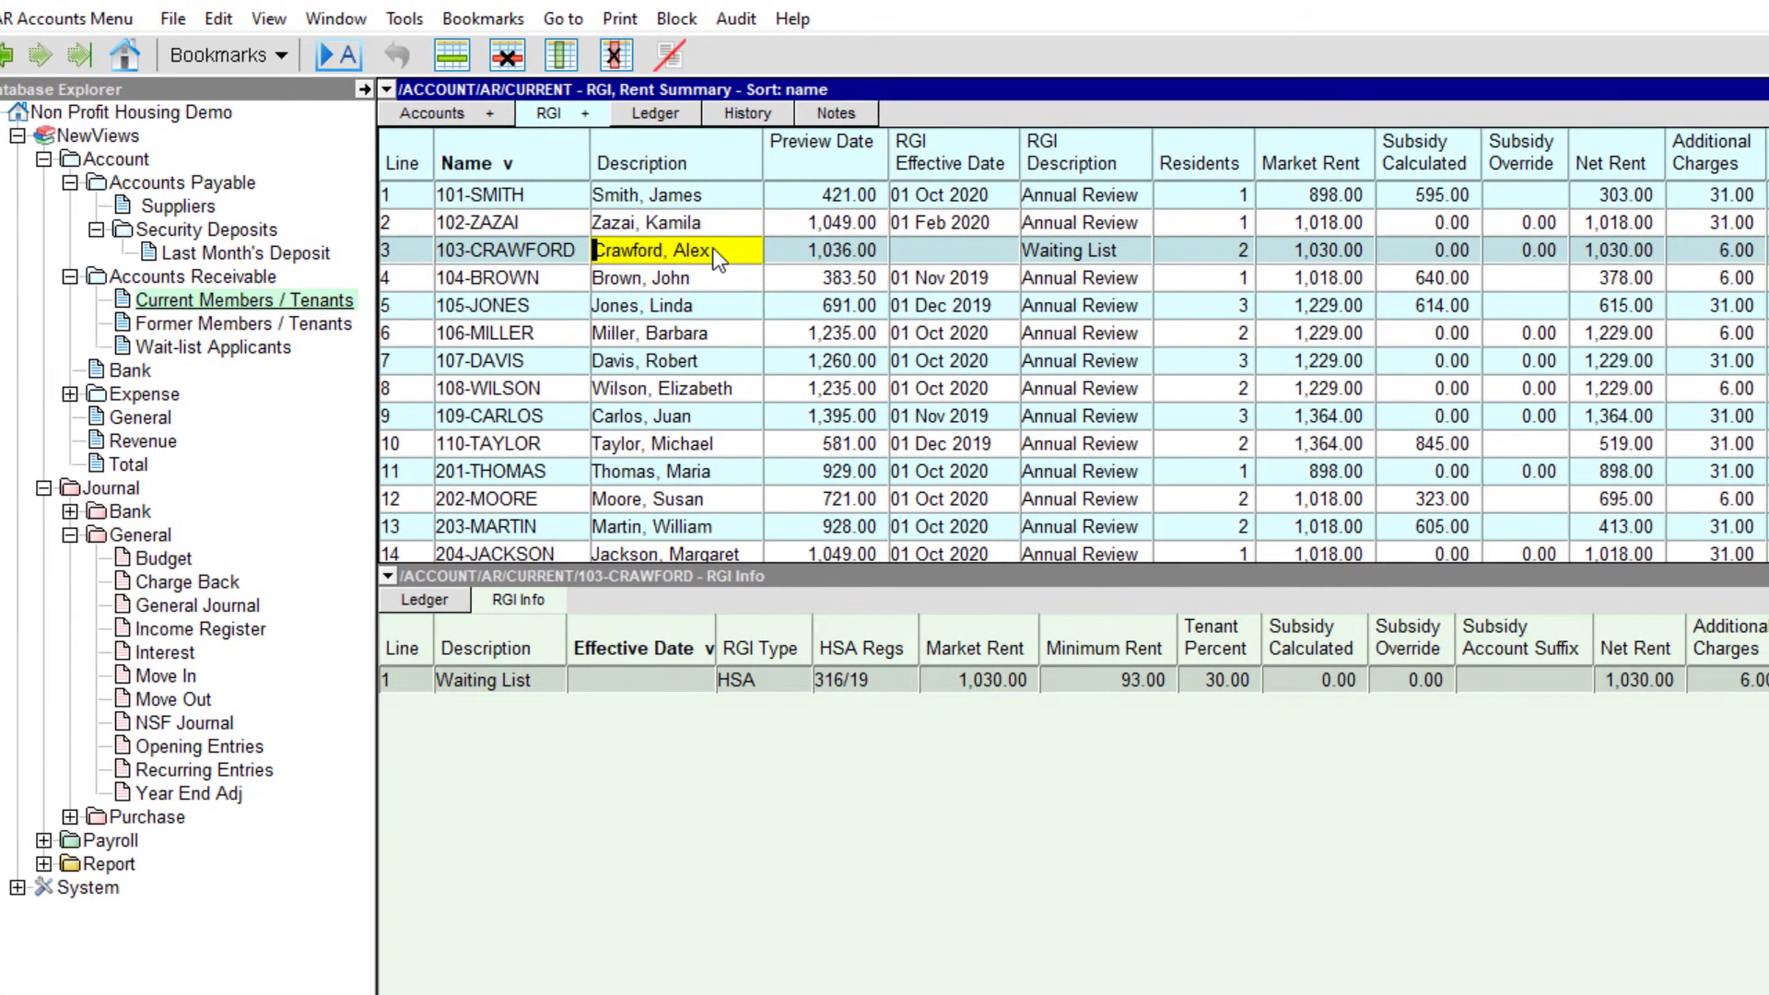
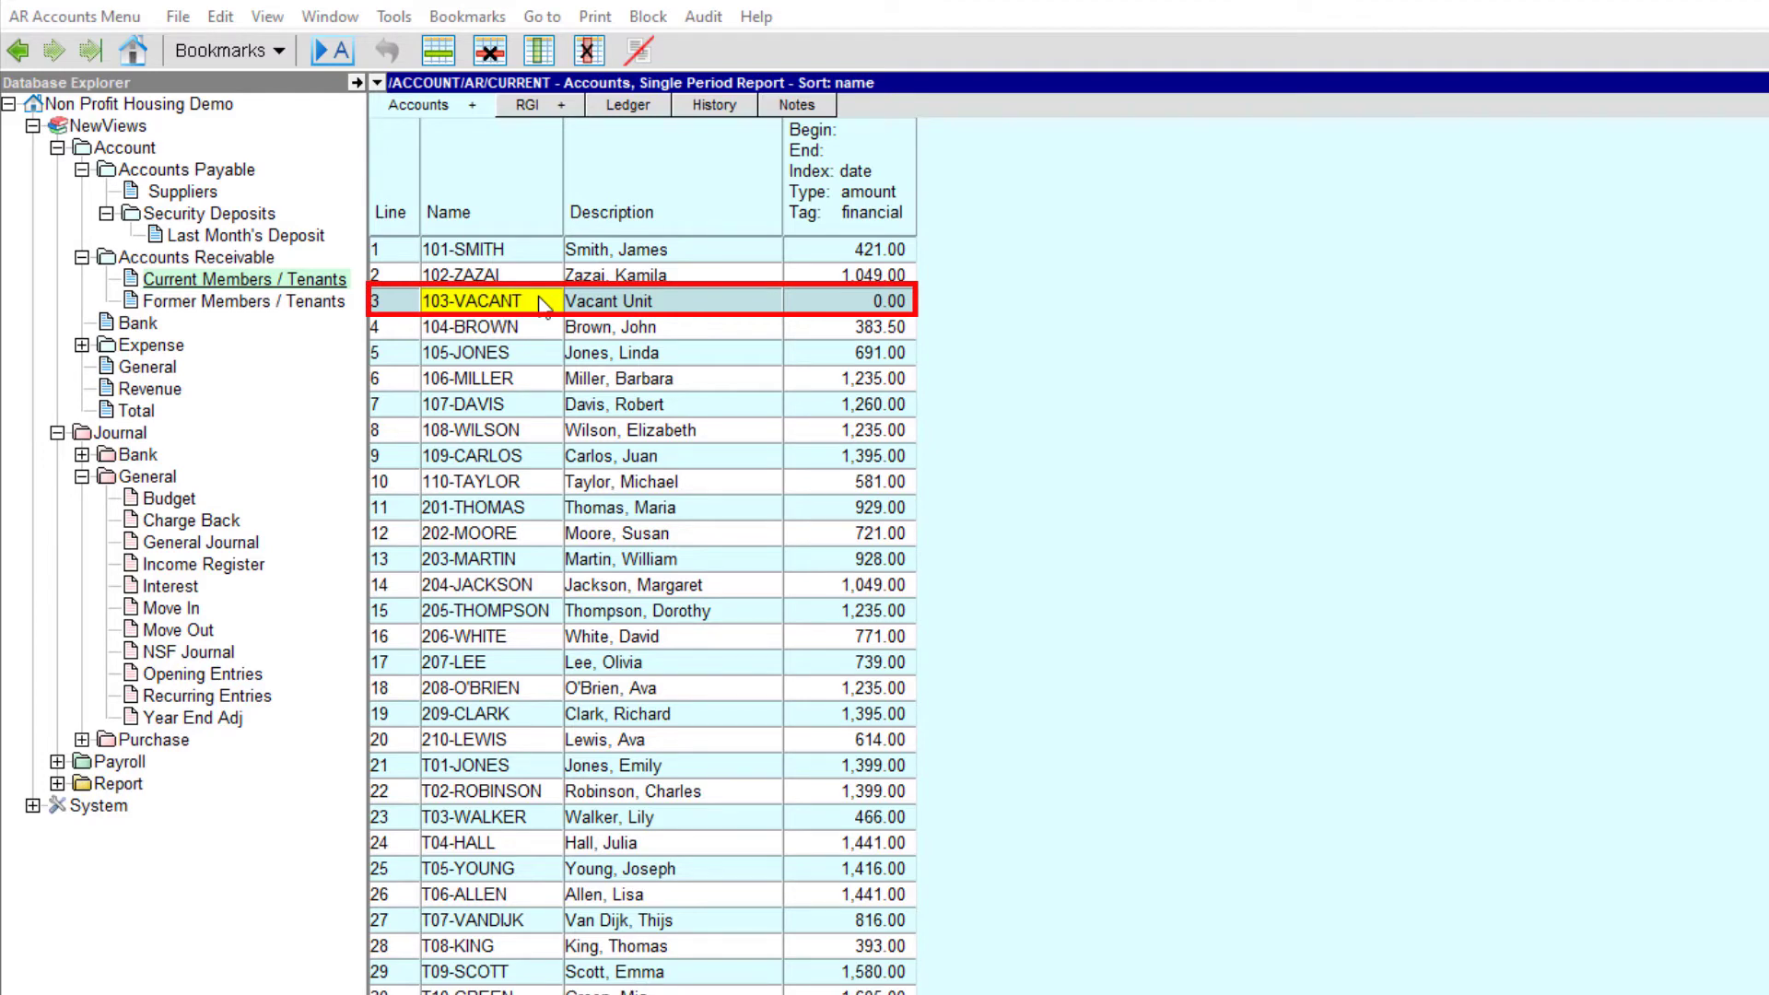
Start a Move In for unit 103, using the new tenant's surname as account suffix and full name as description.
left_click(403, 18)
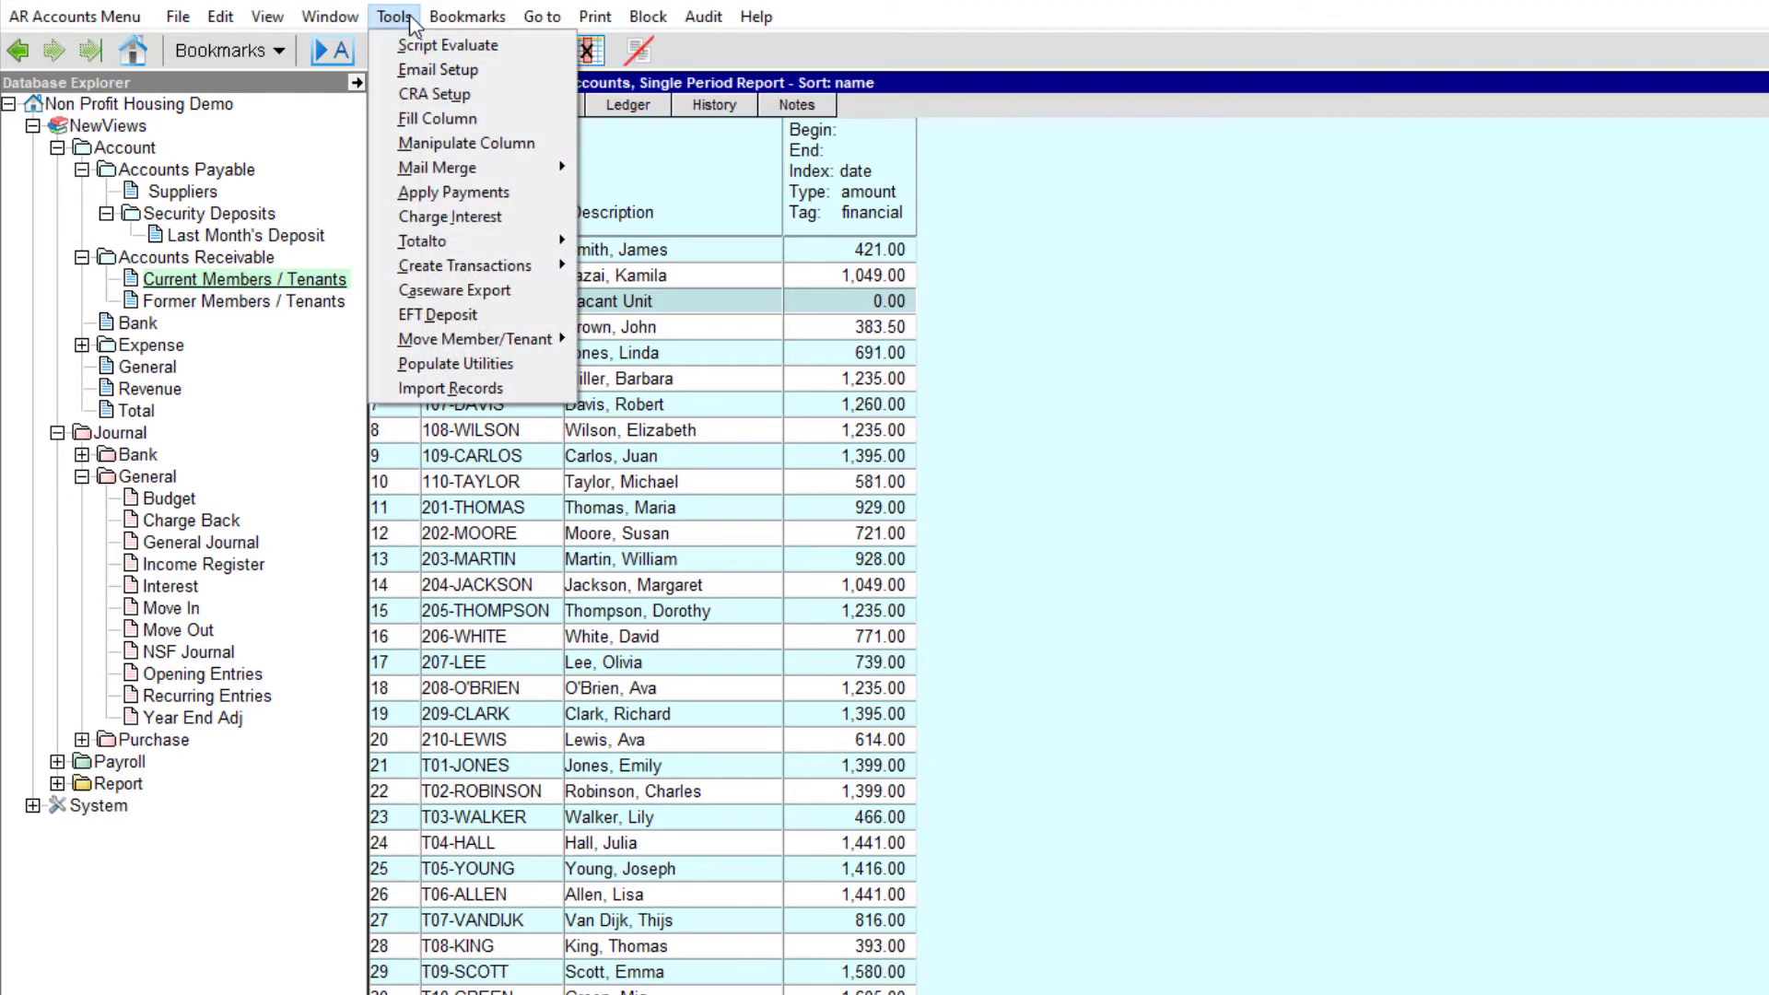
mouse_move(521, 343)
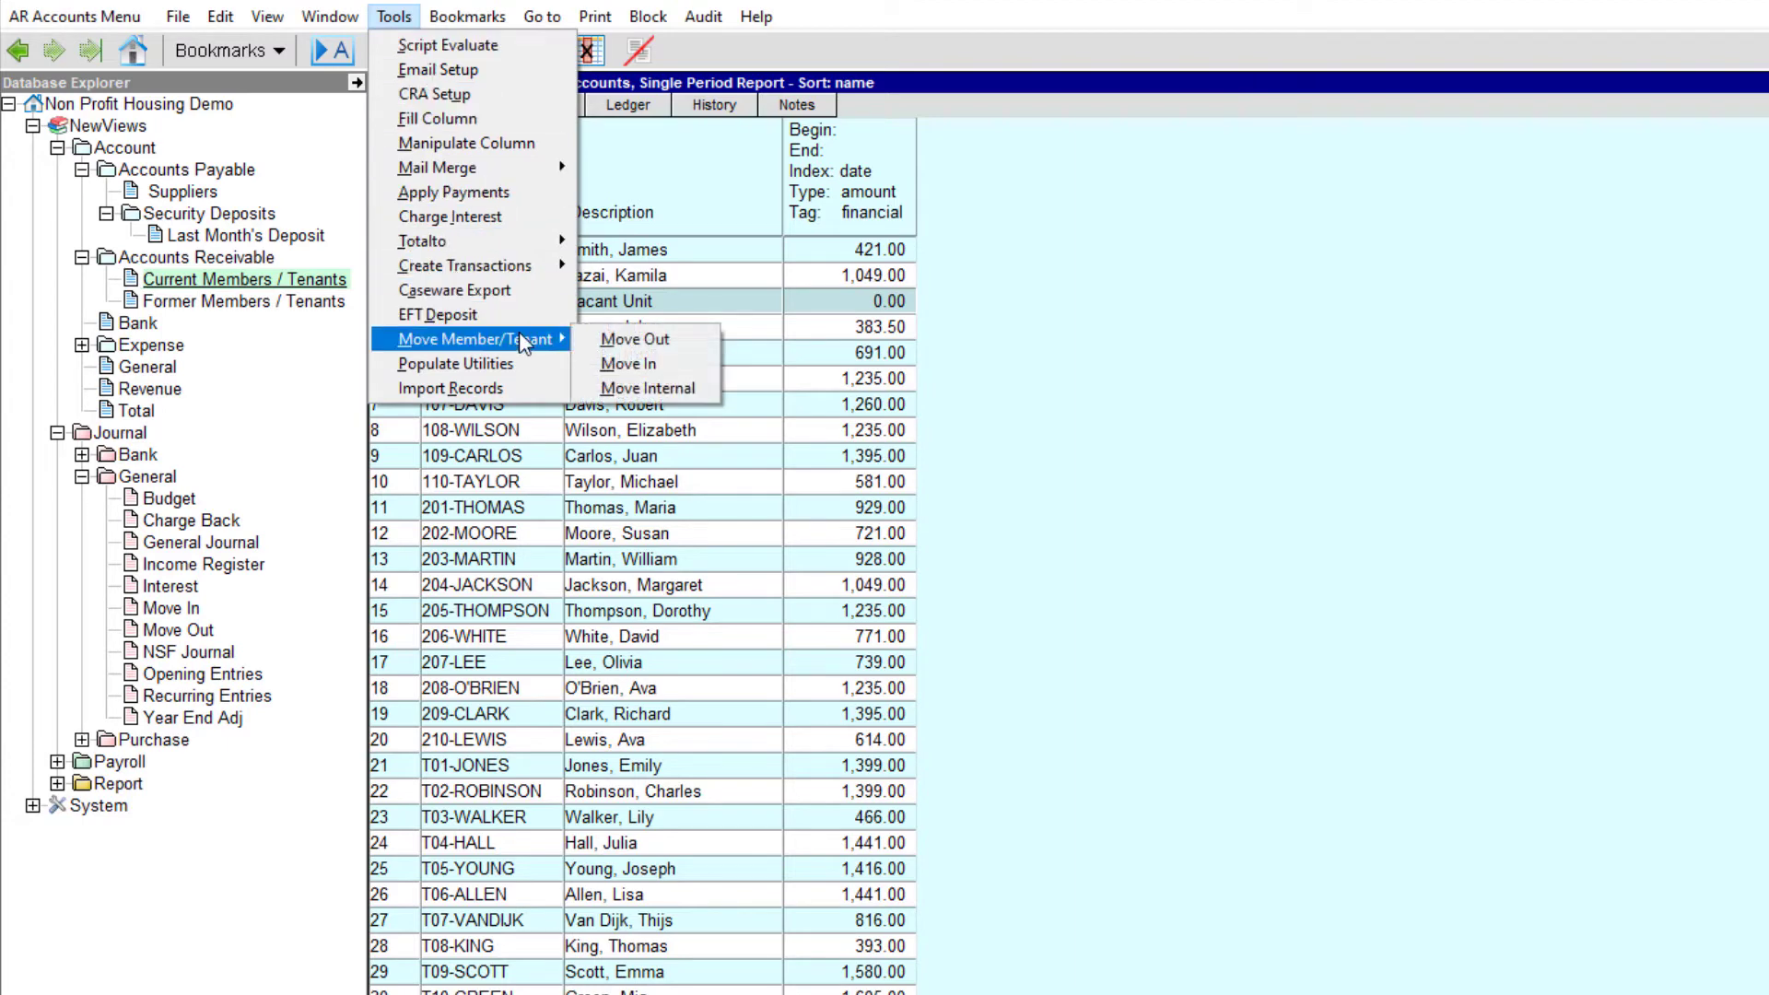
left_click(703, 367)
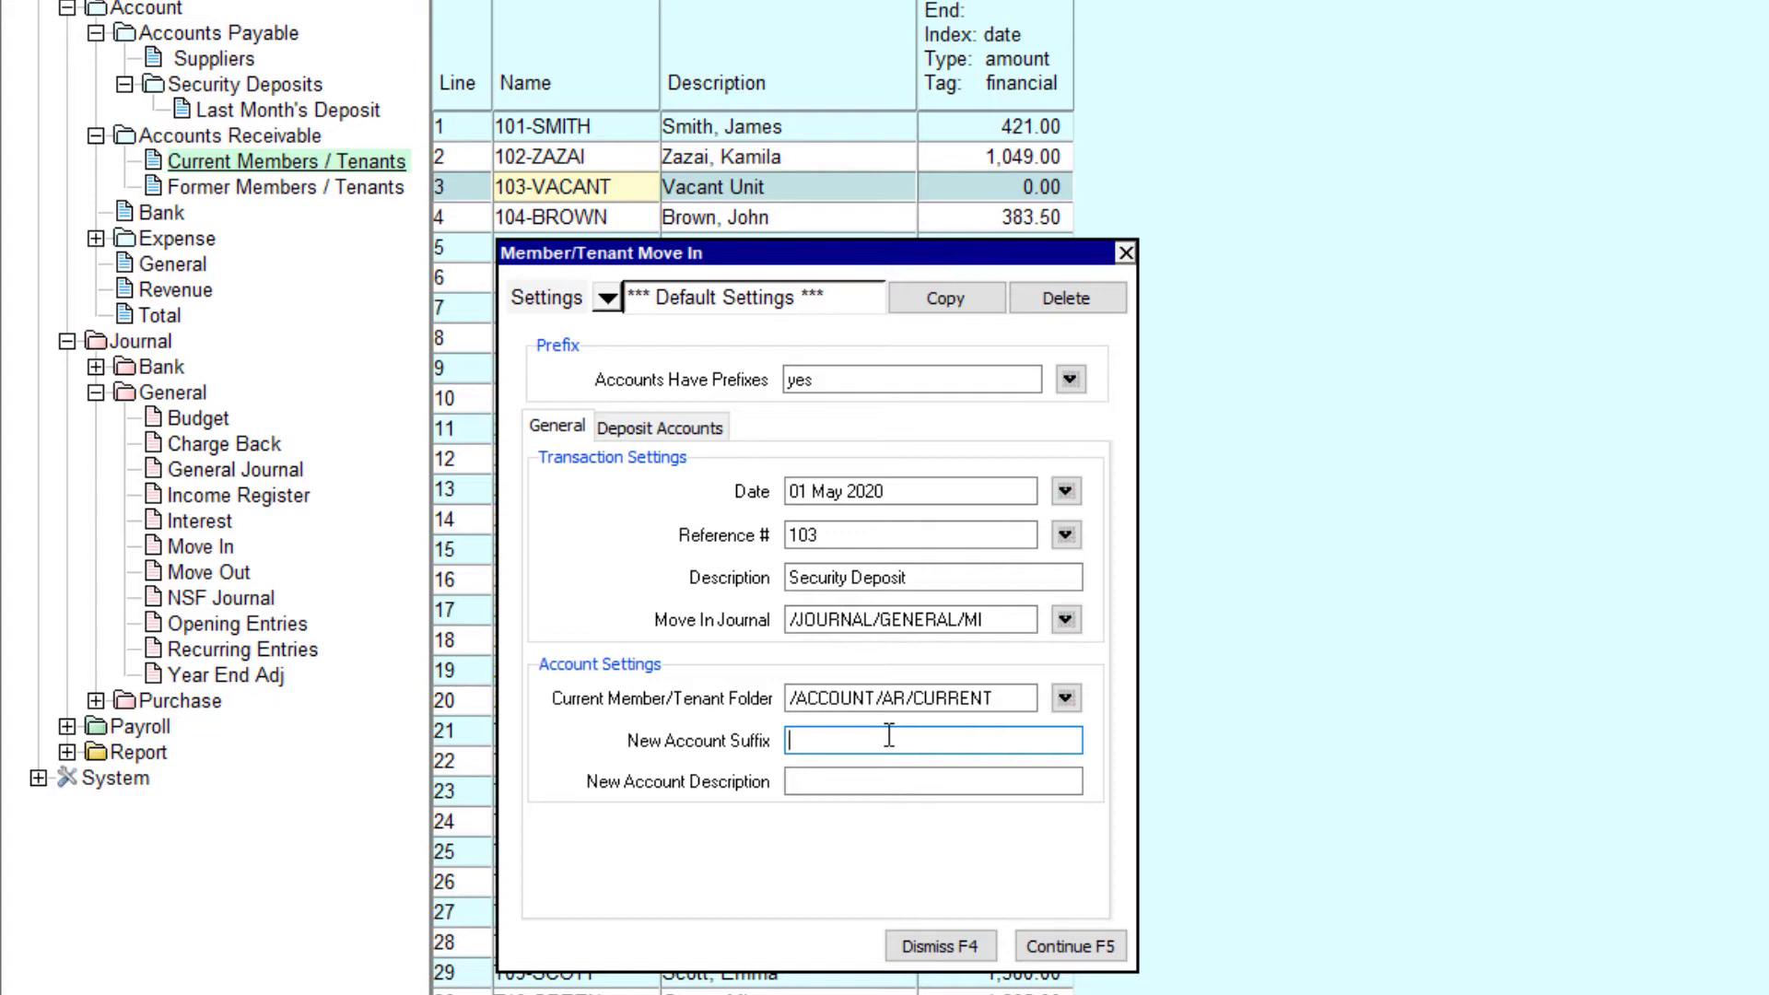
type("CRAWFORD")
left_click(854, 781)
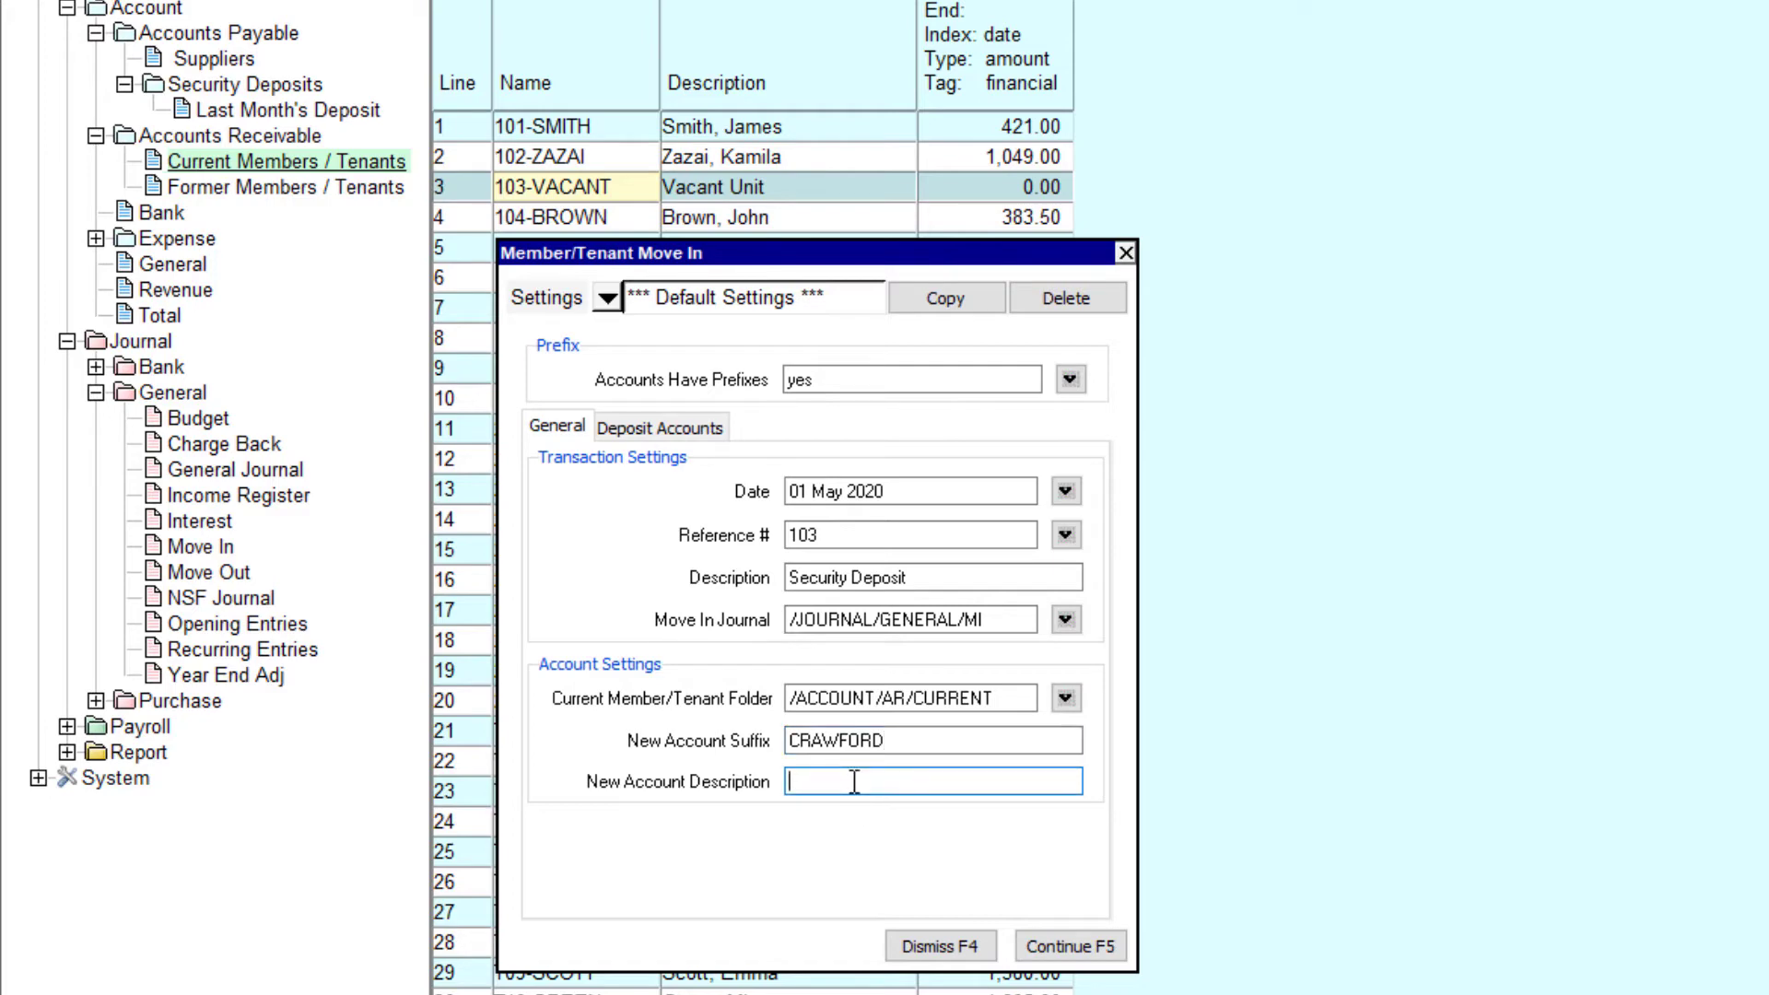
Enter an LMR deposit of 1036.00 and confirm creating the move-in transactions.
left_click(674, 430)
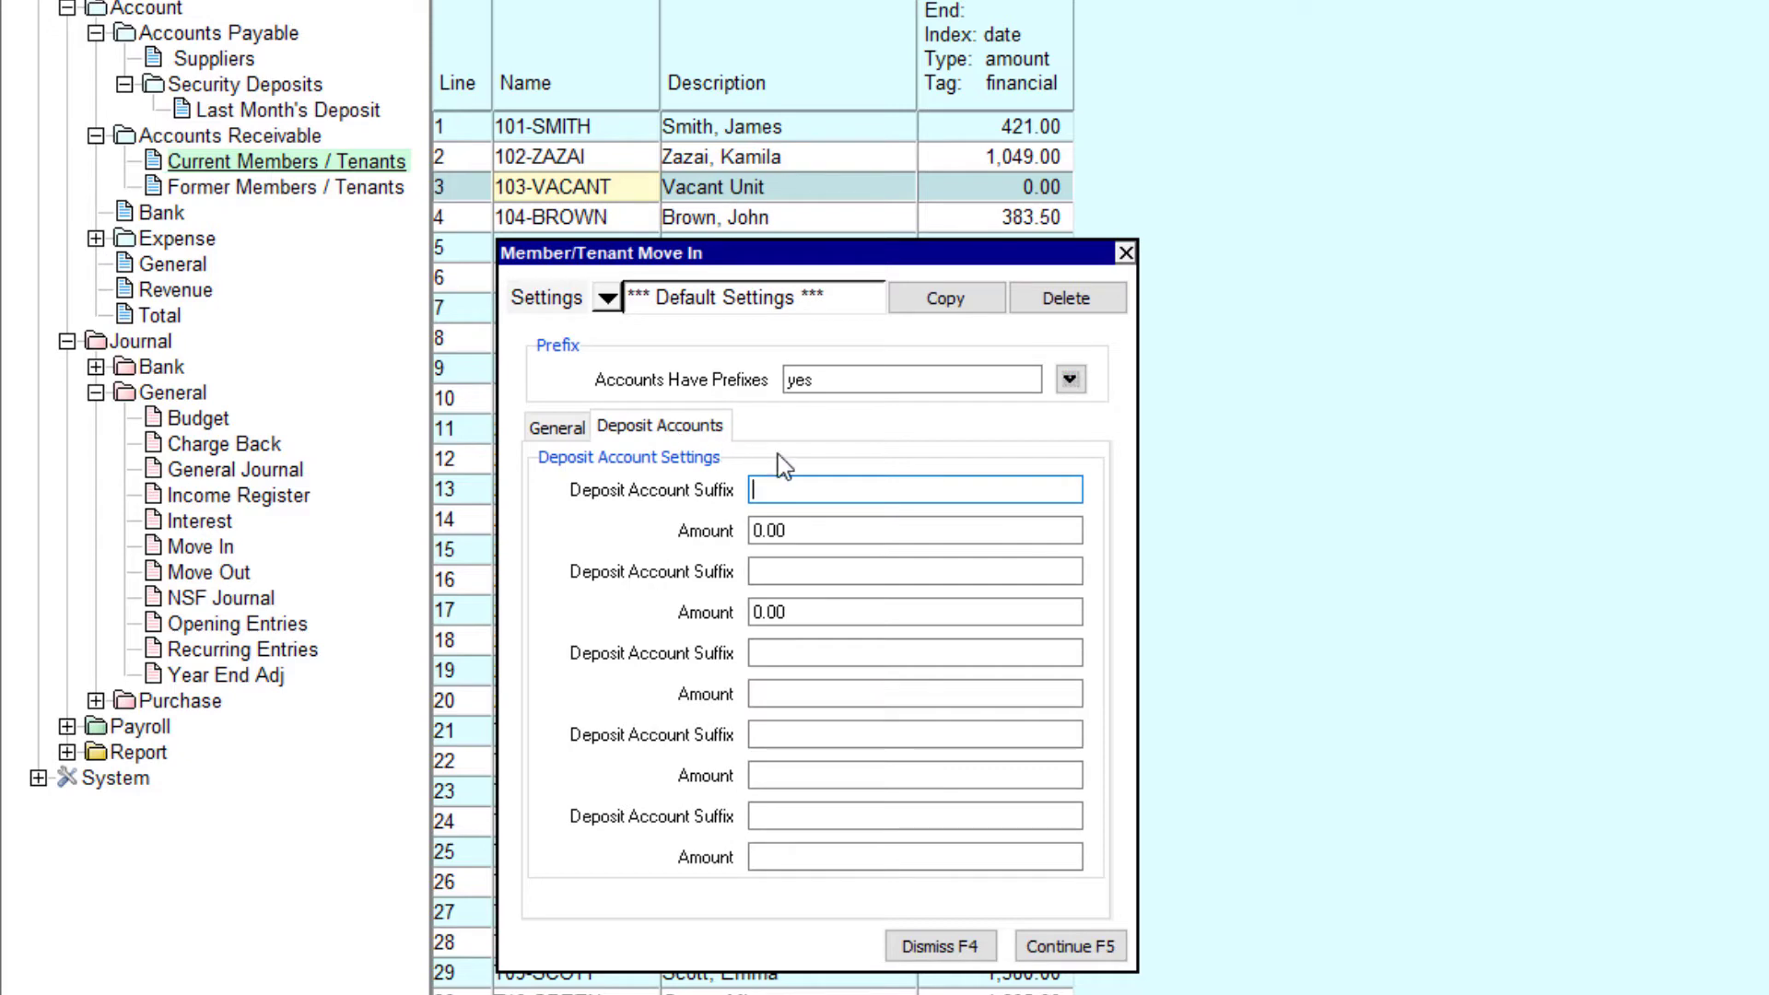
type("LMR")
left_click(850, 536)
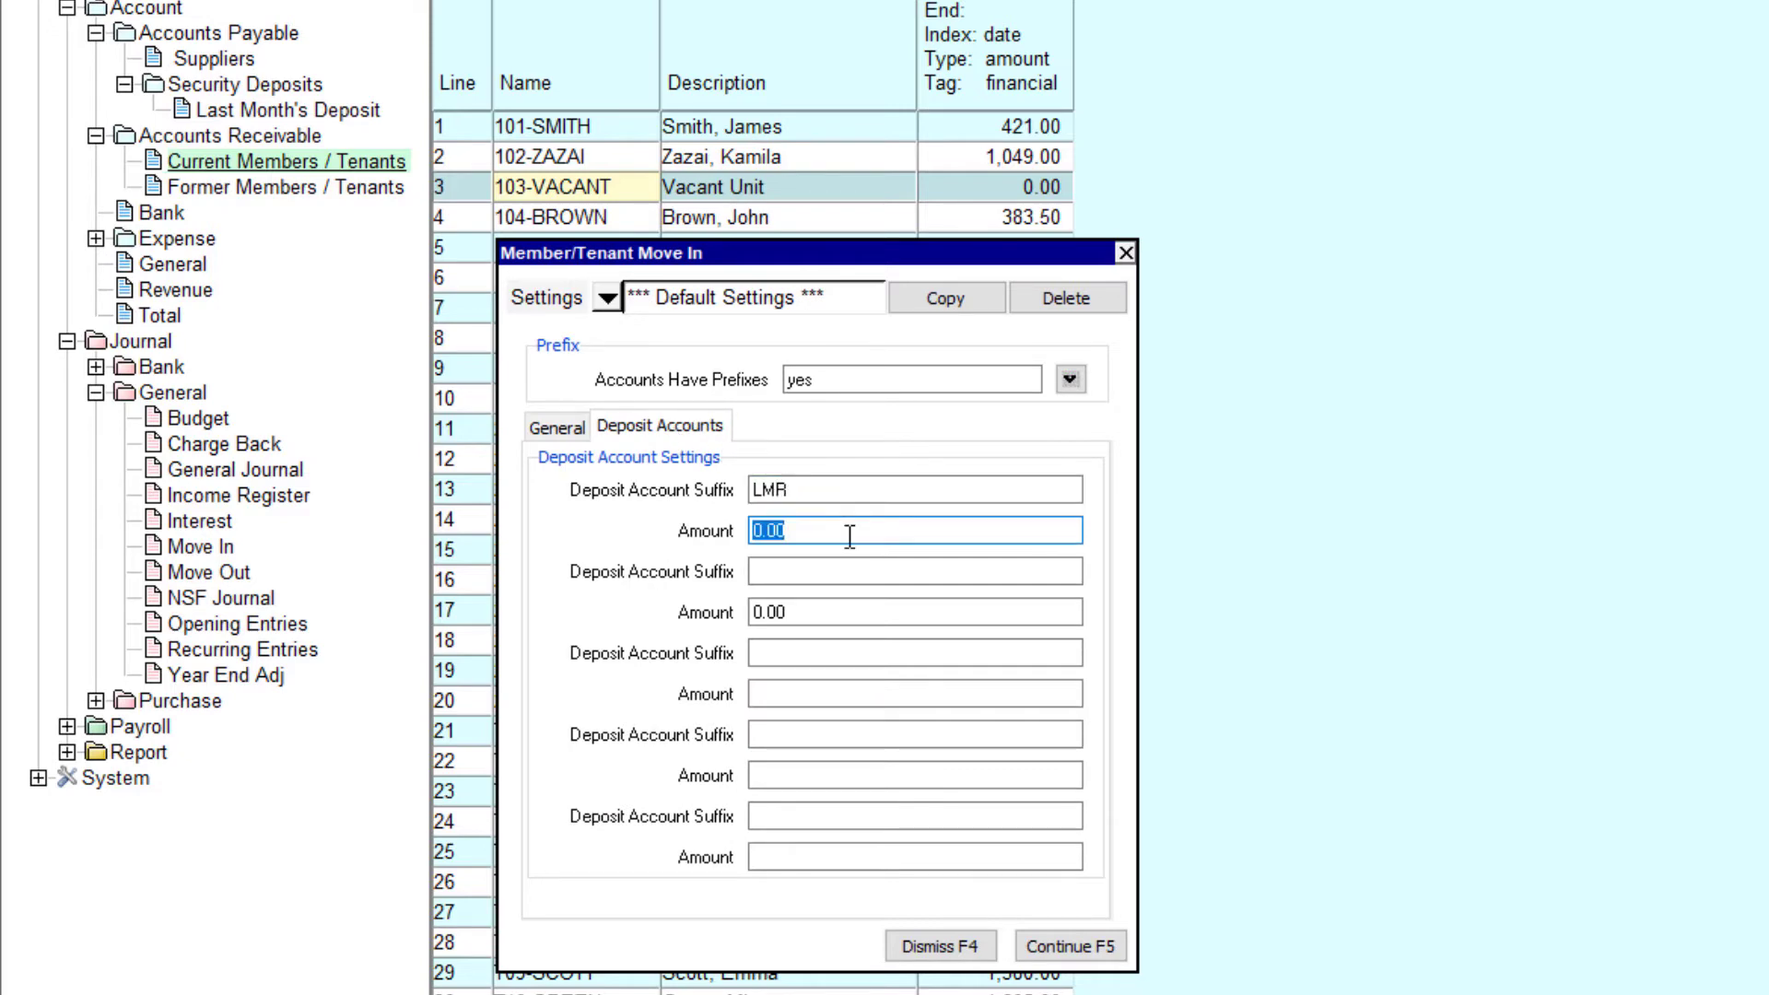
type("1036.00")
left_click(1093, 955)
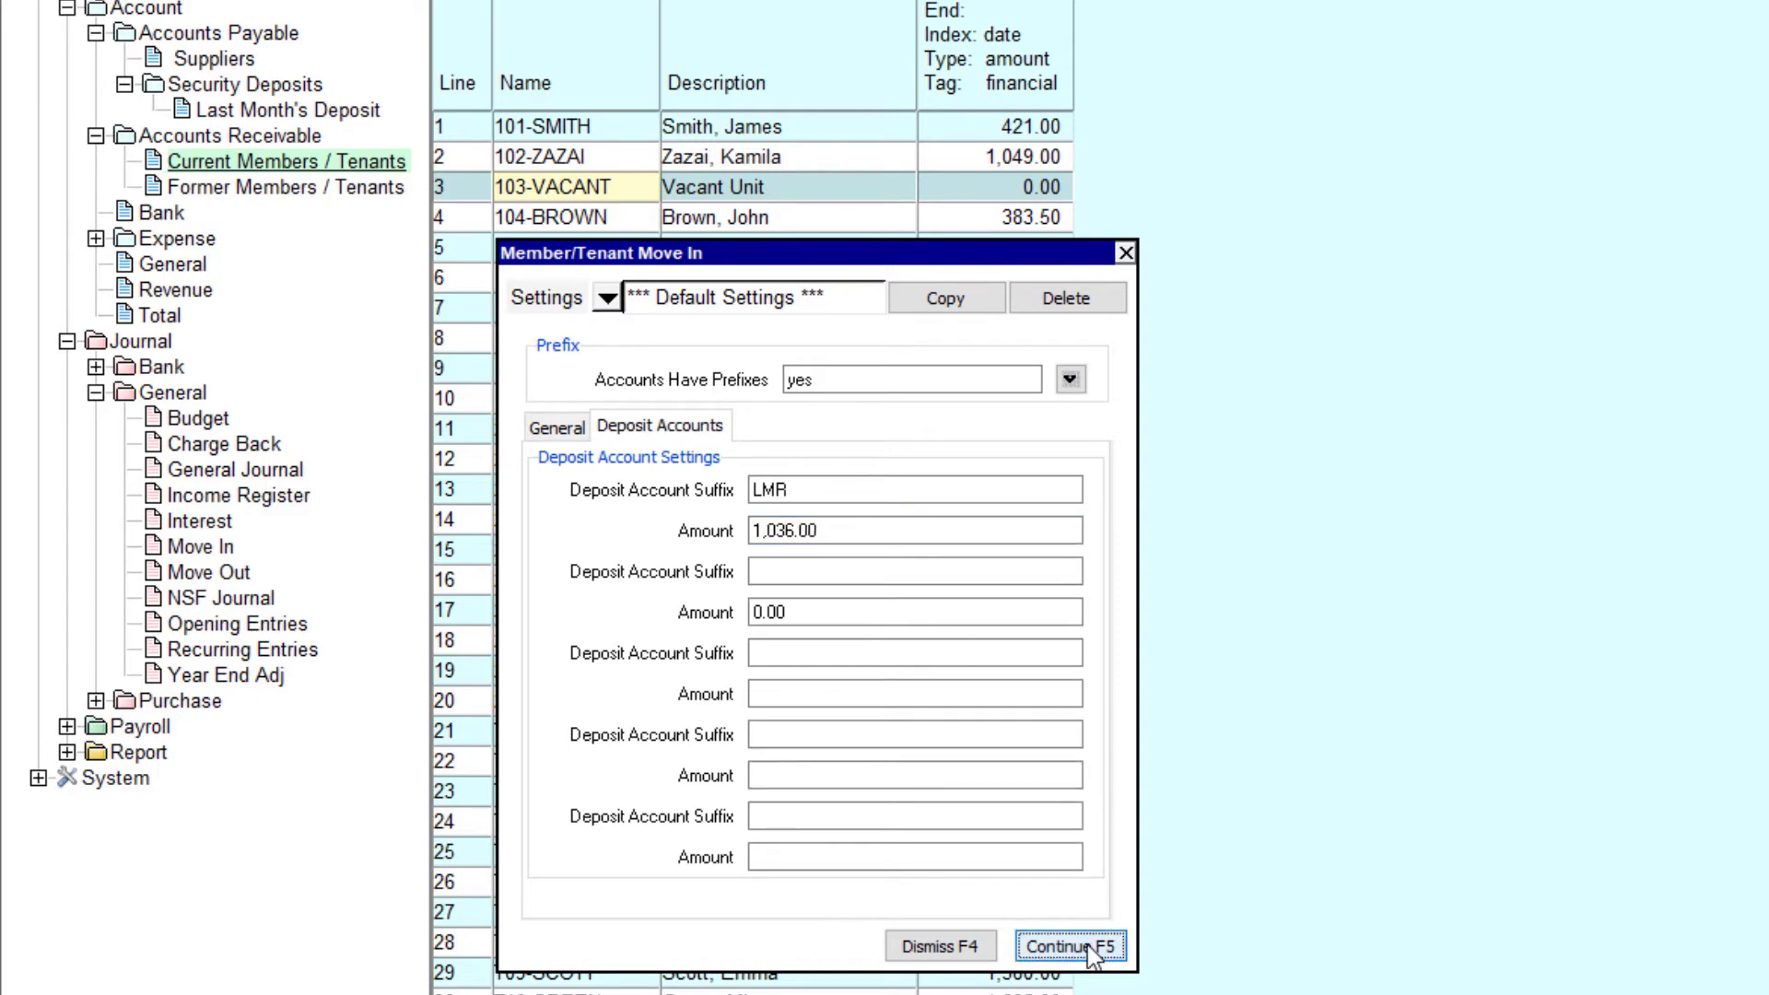
left_click(794, 446)
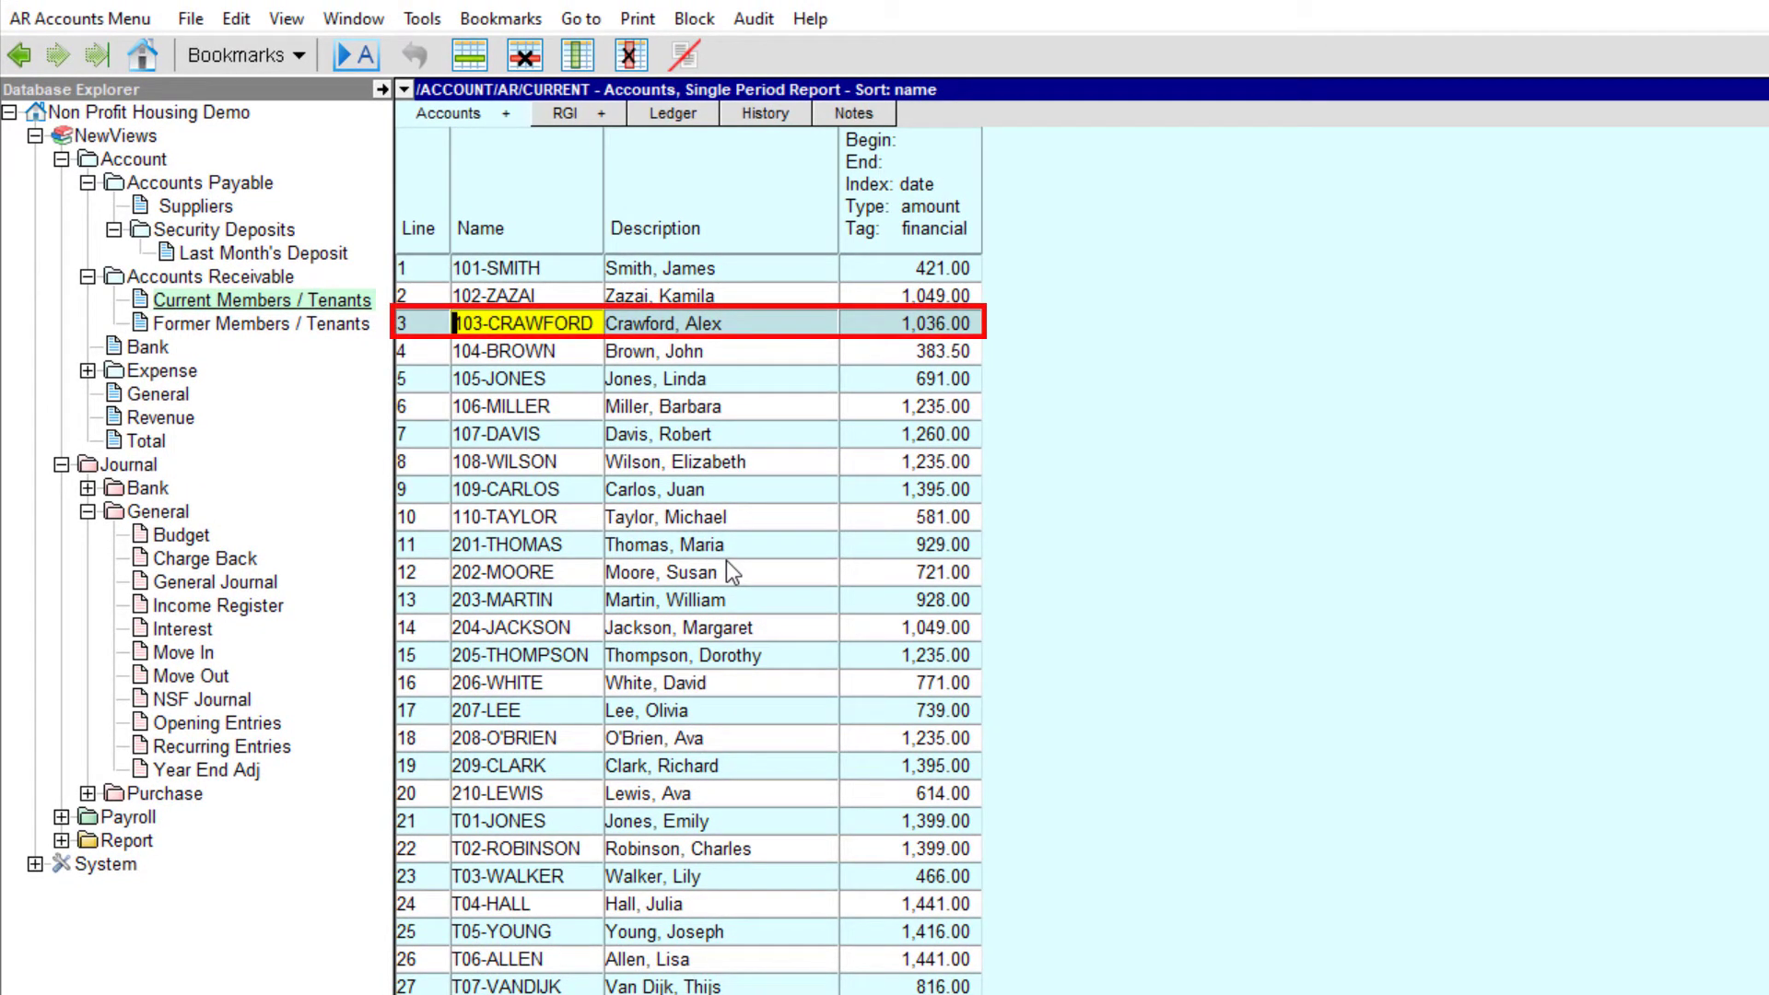
Insert a new RGI info line for unit 103 in the Rent Summary, then return to the Move In journal.
left_click(595, 107)
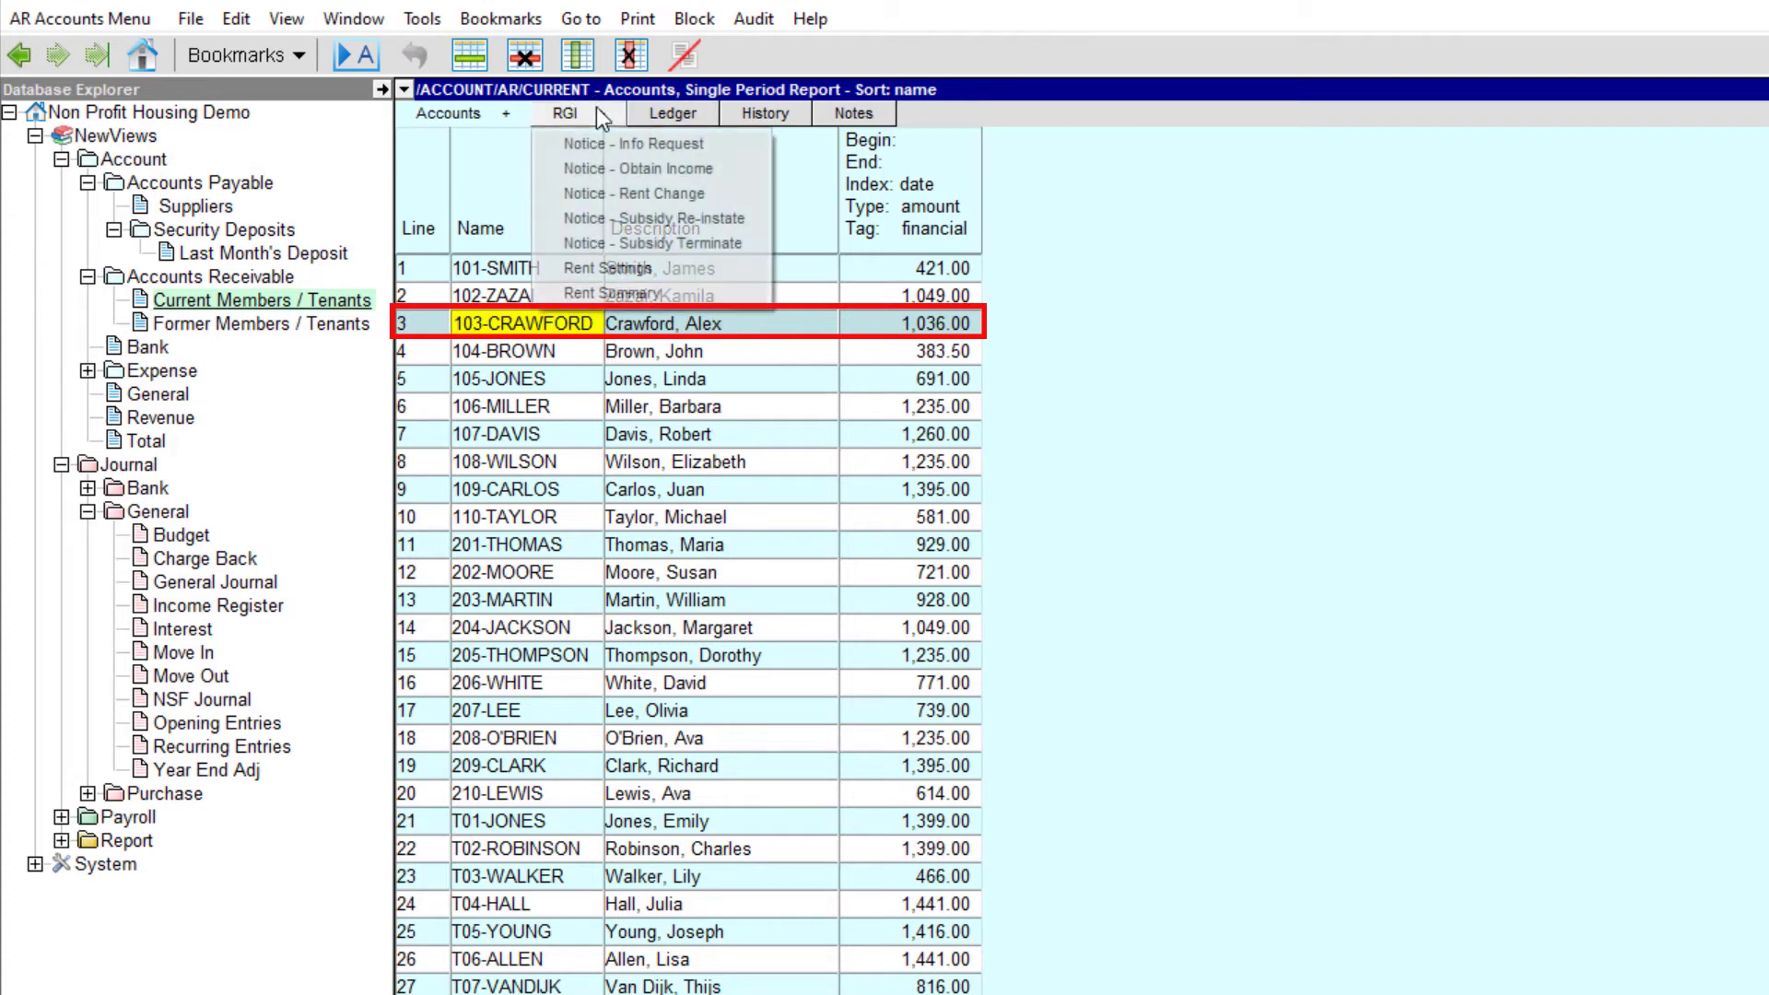
left_click(672, 286)
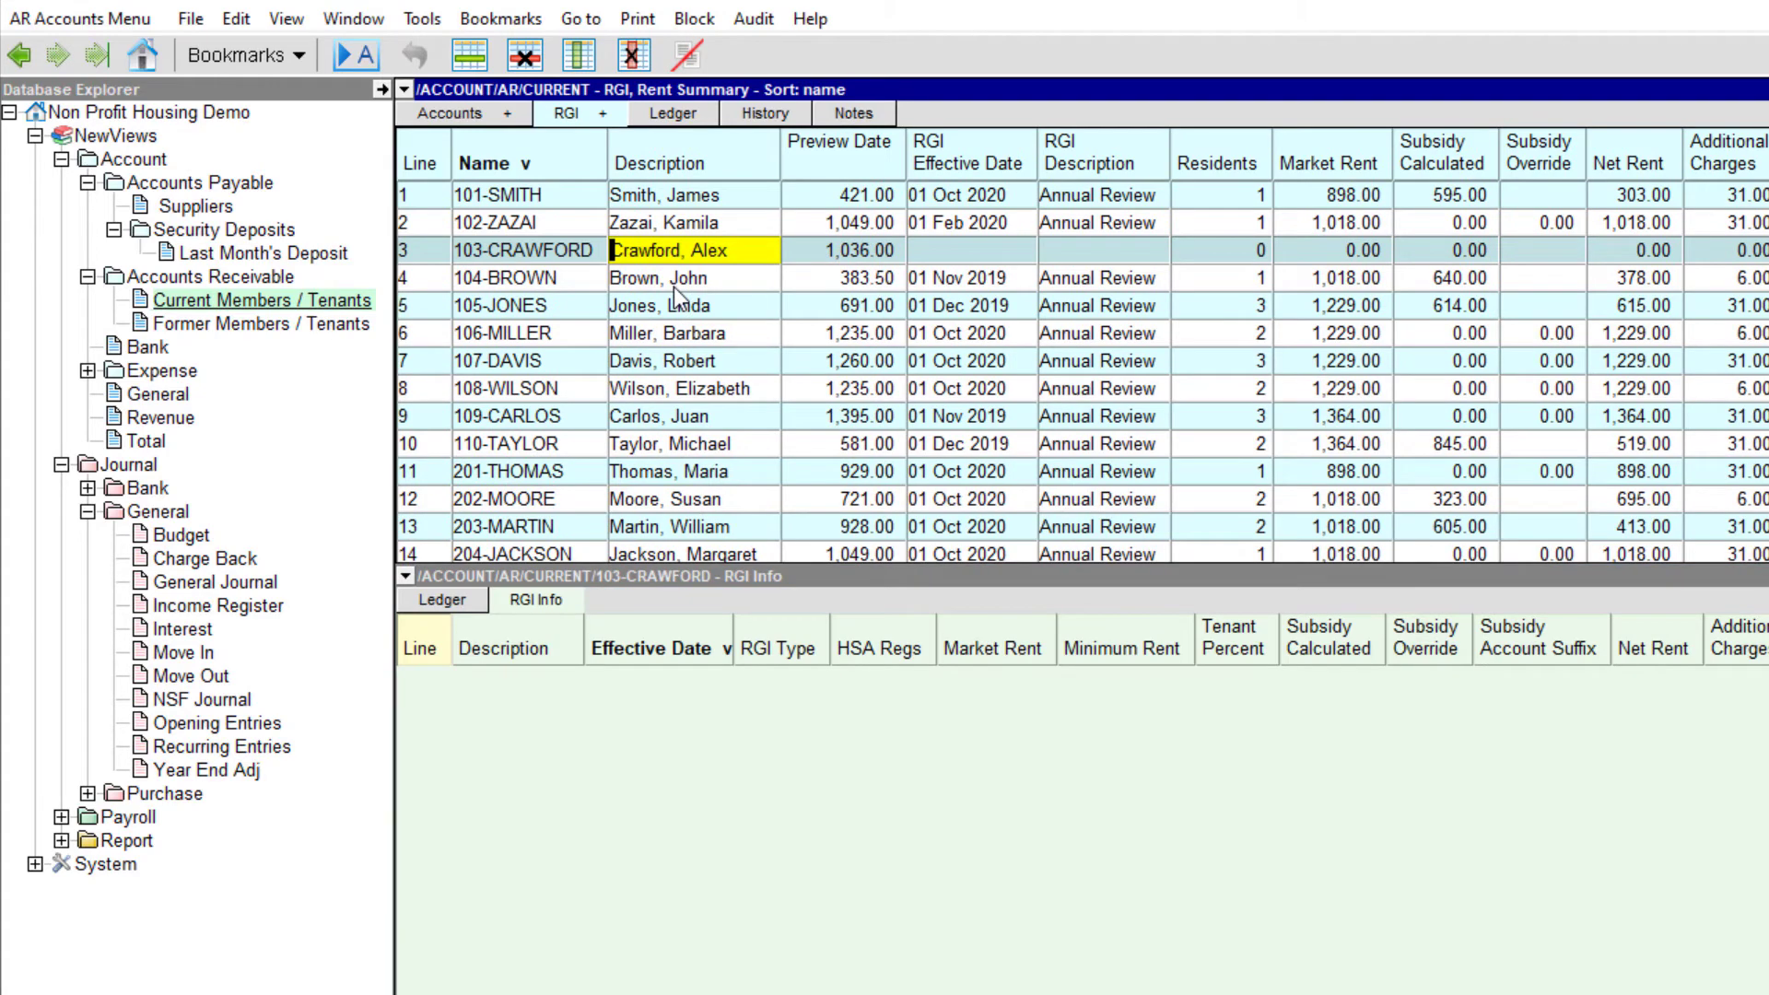
left_click(837, 722)
key("Insert")
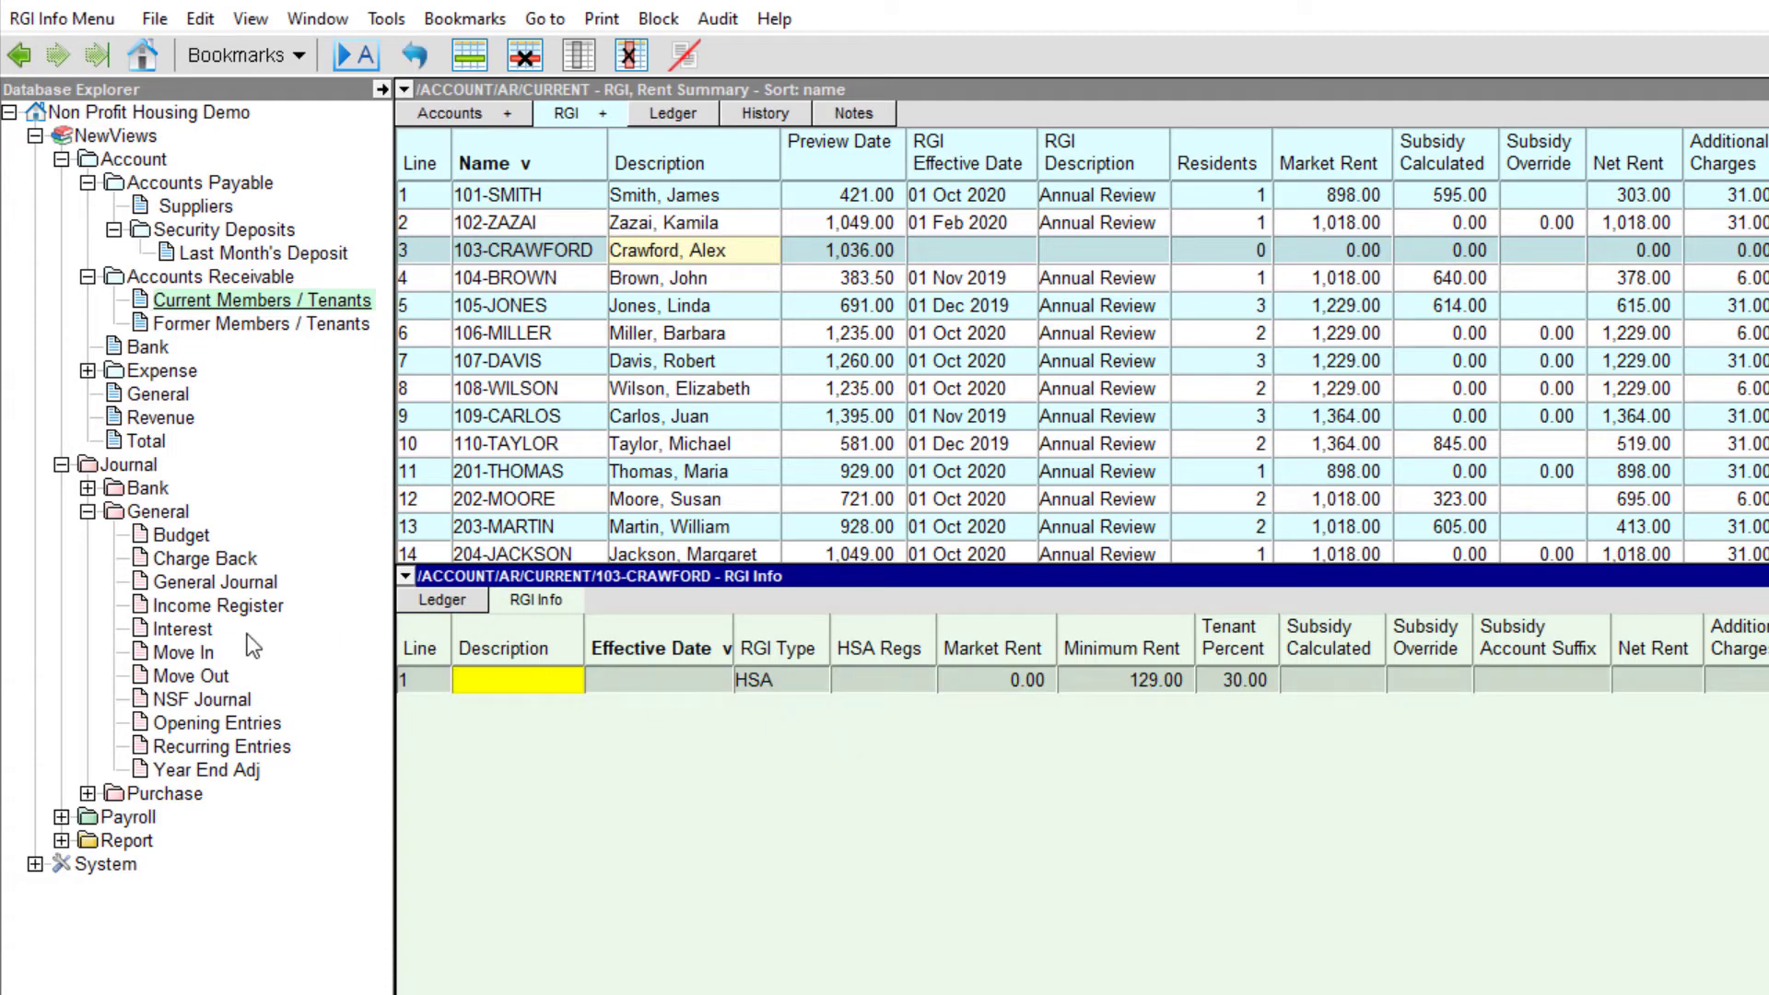
left_click(190, 651)
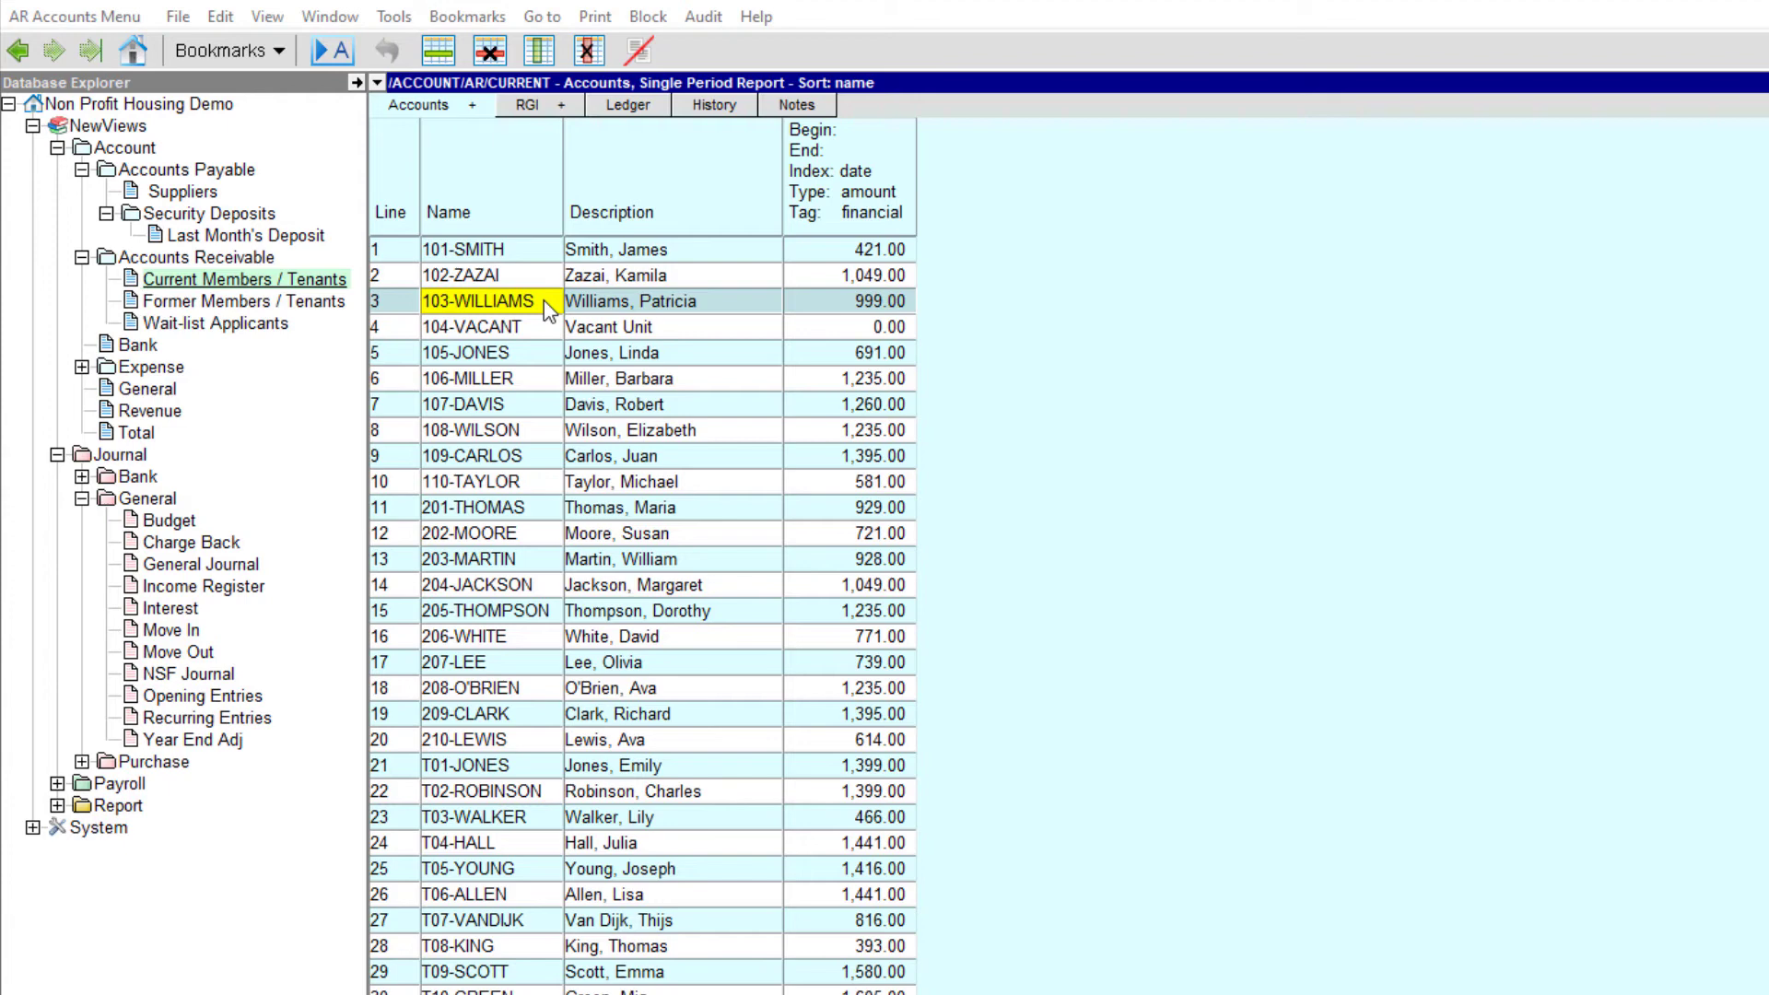
Start an internal tenant move dated April 30 2020 with description 'Internal Move'.
left_click(392, 18)
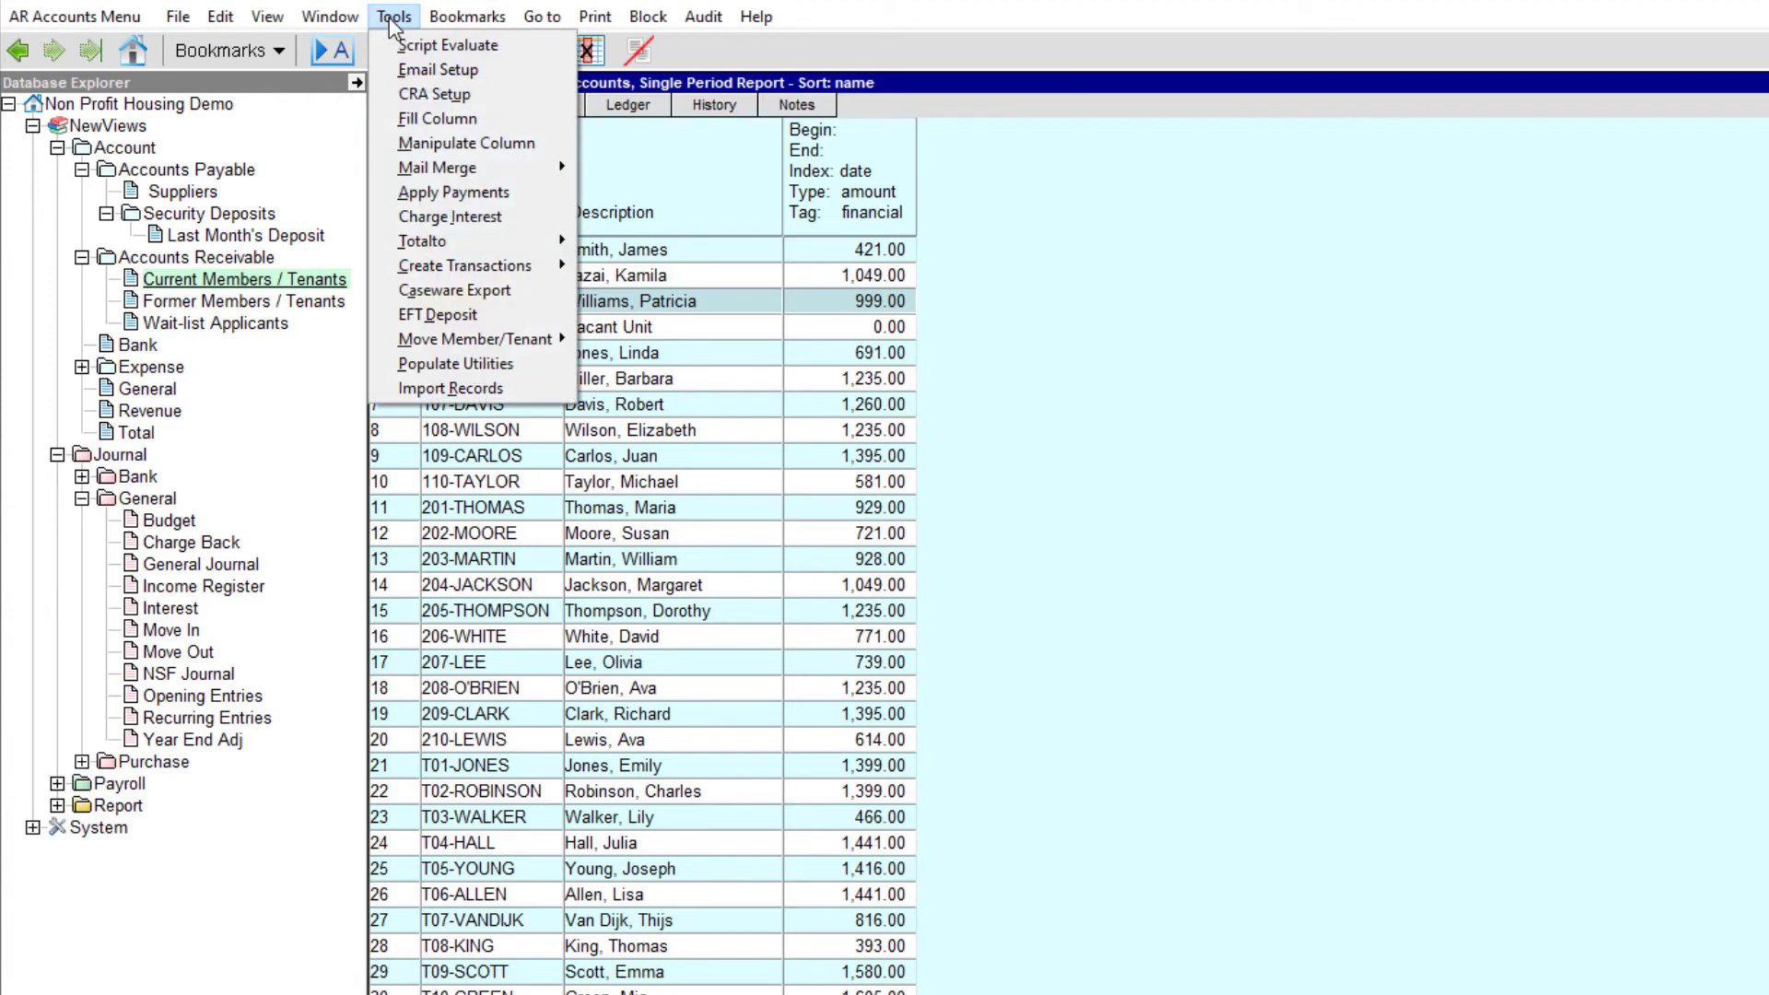
mouse_move(523, 336)
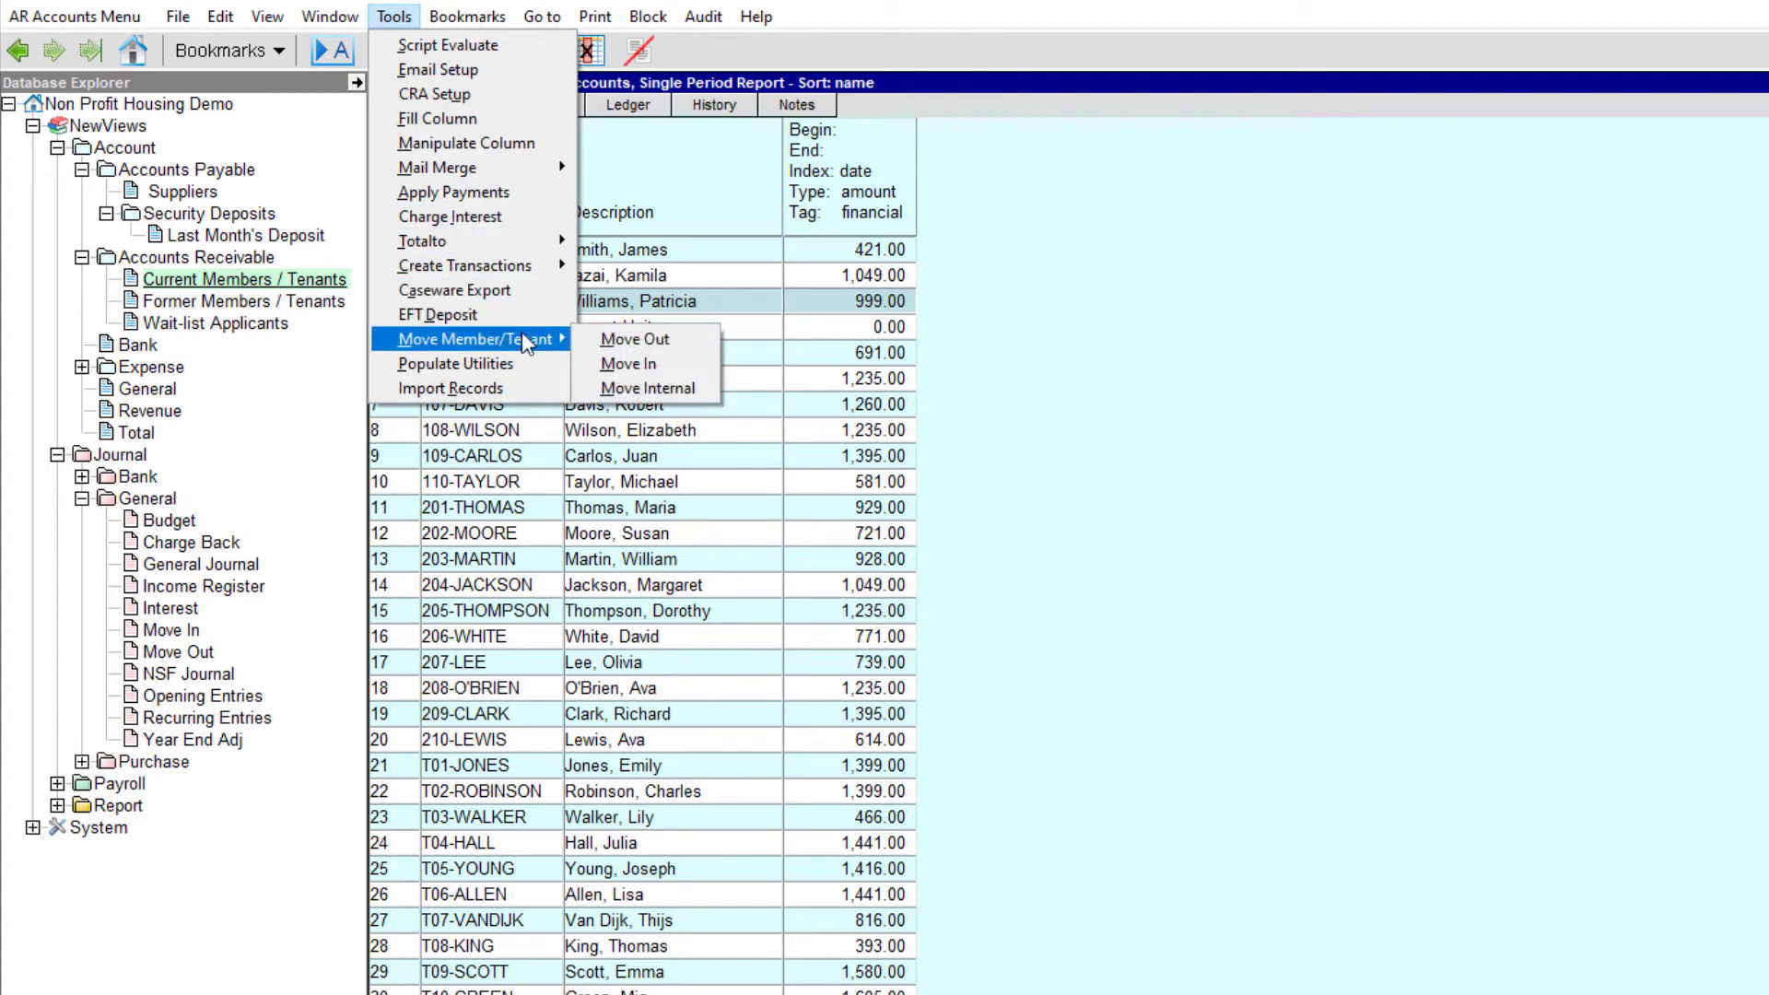
left_click(705, 384)
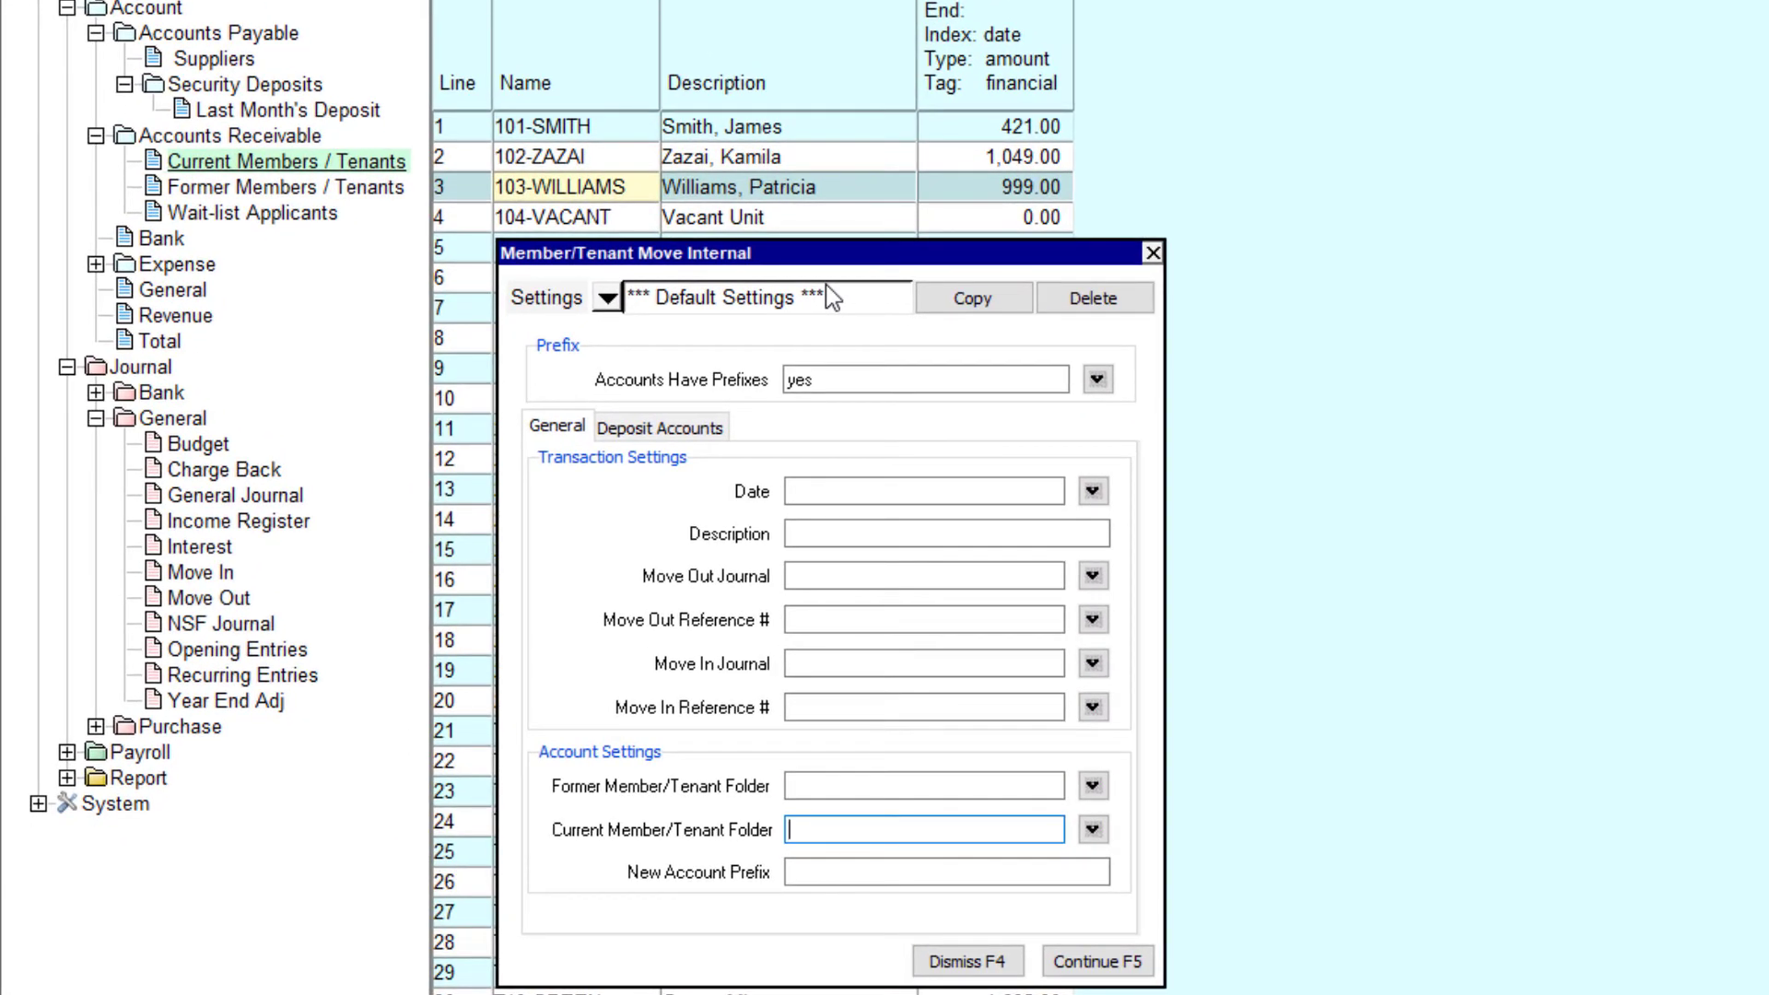
left_click(843, 491)
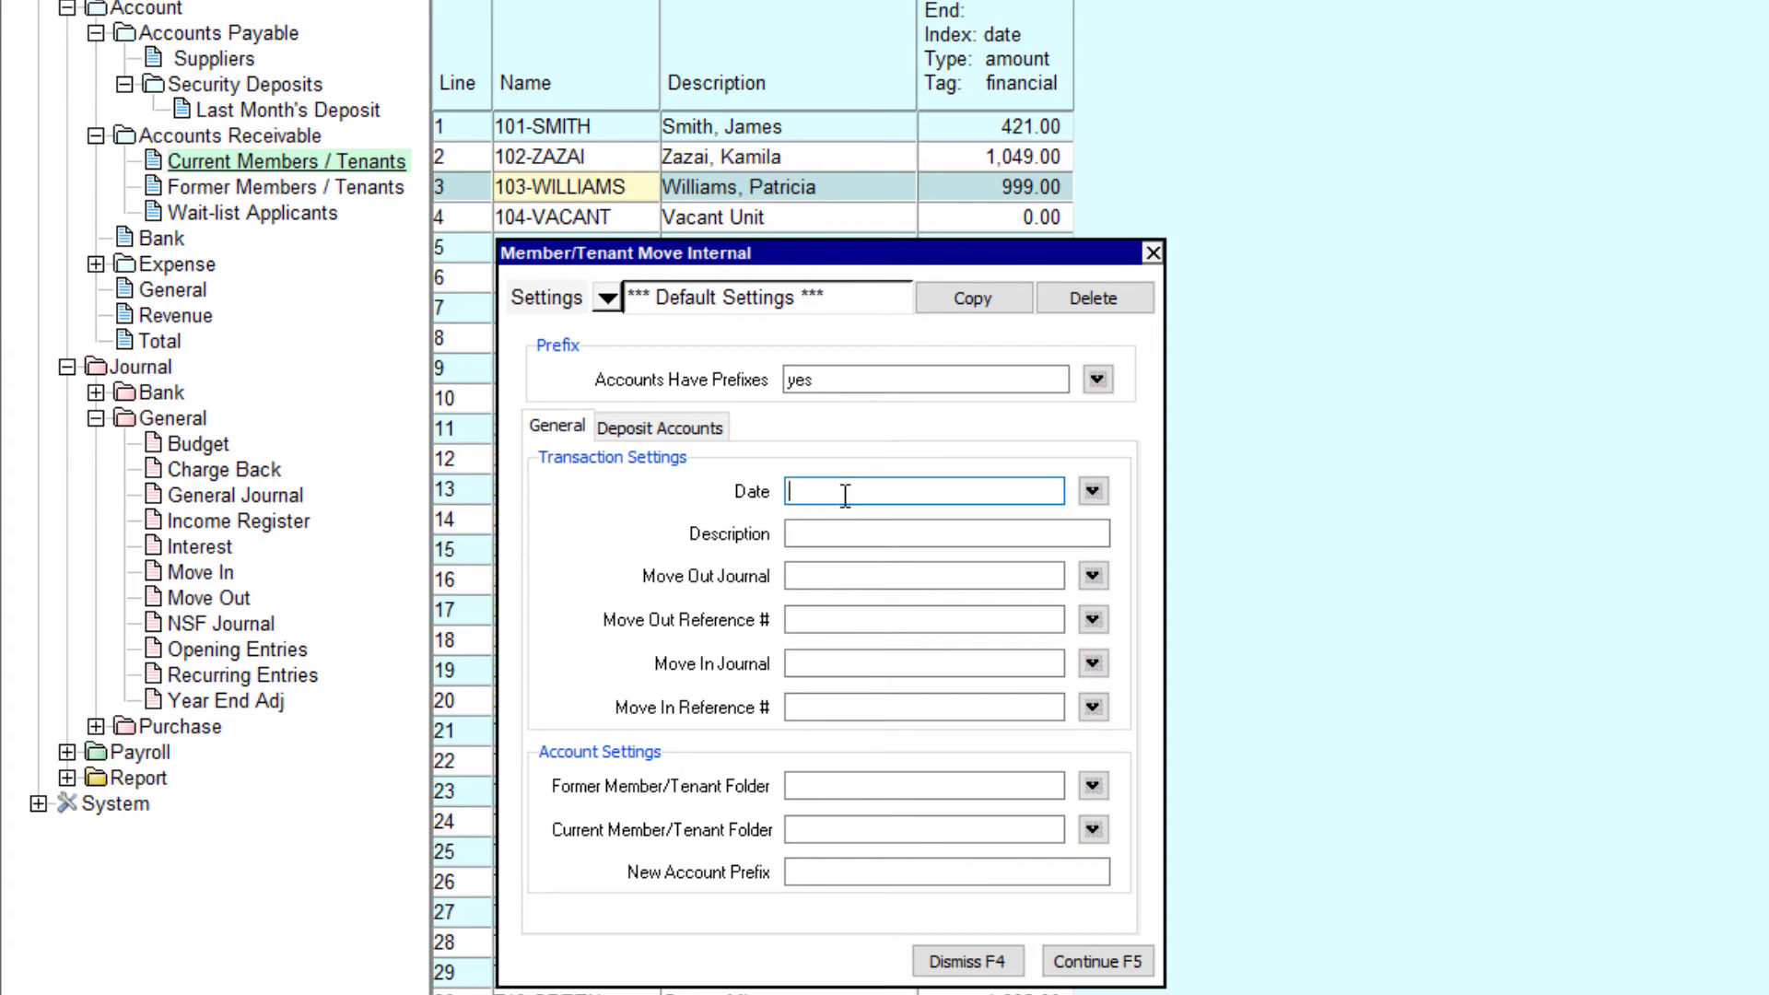
type("April 30 2020")
left_click(840, 532)
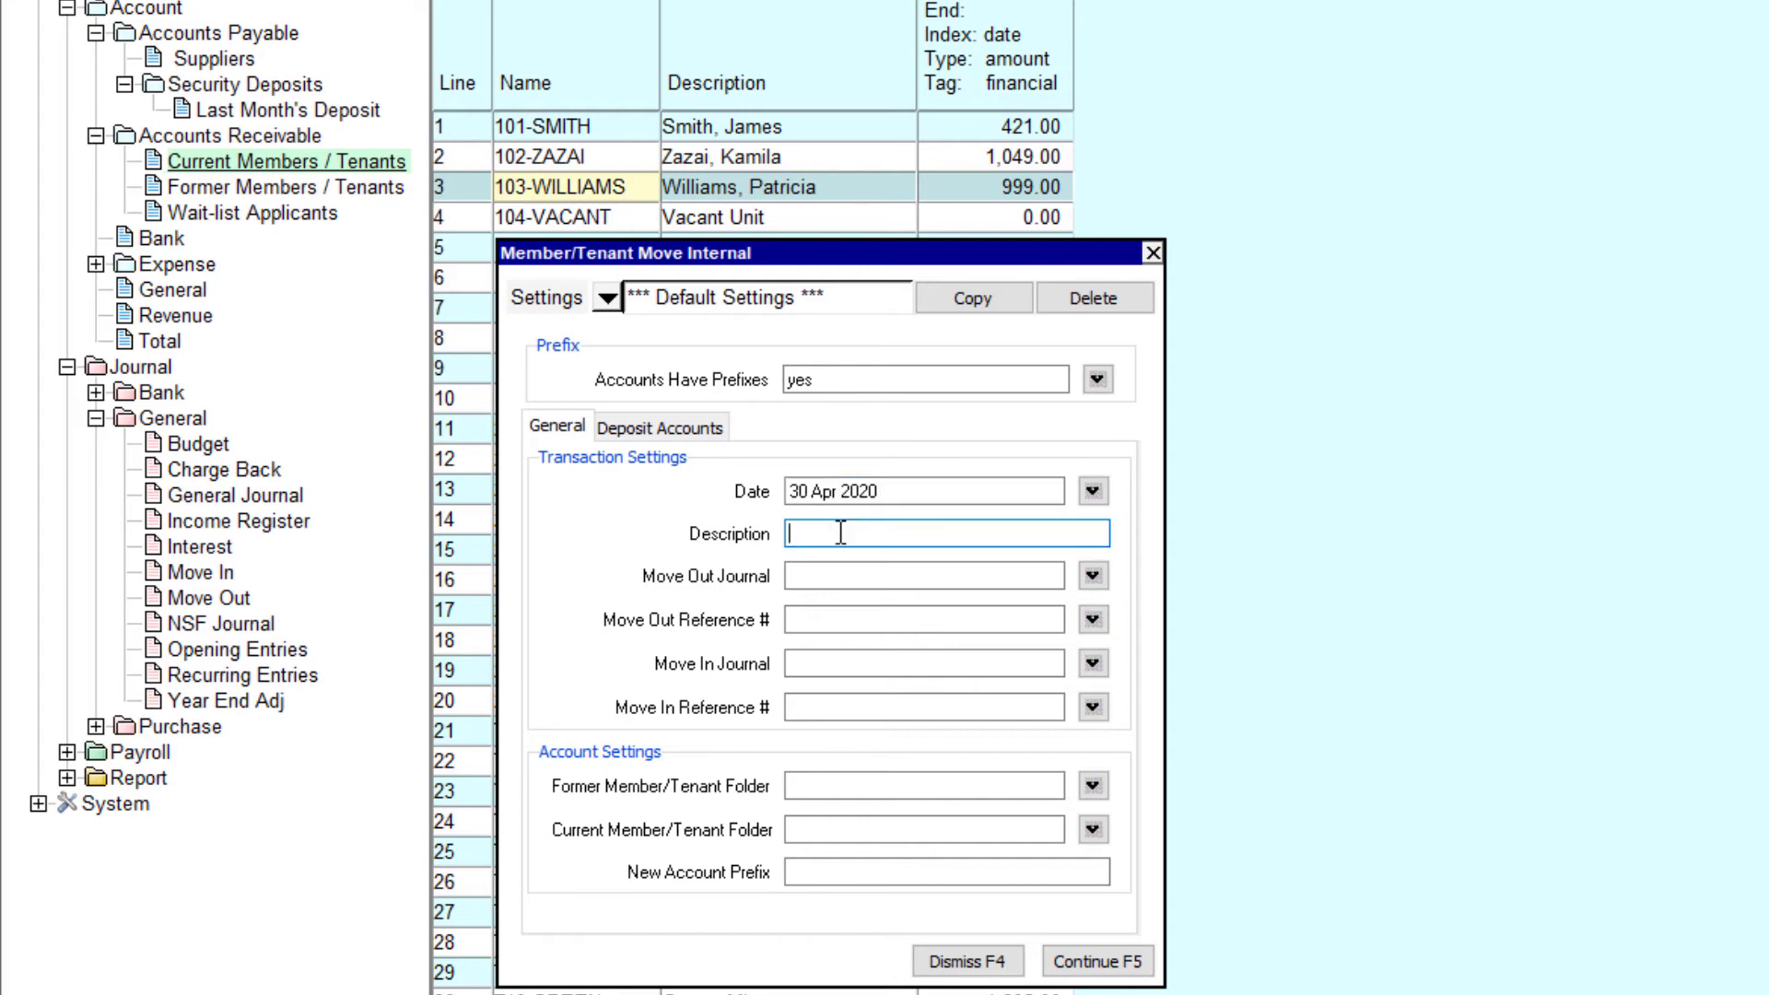
type("Internal Move")
Set the MO Move Out journal with reference 103 and the MI Move In journal with reference 104.
left_click(1093, 576)
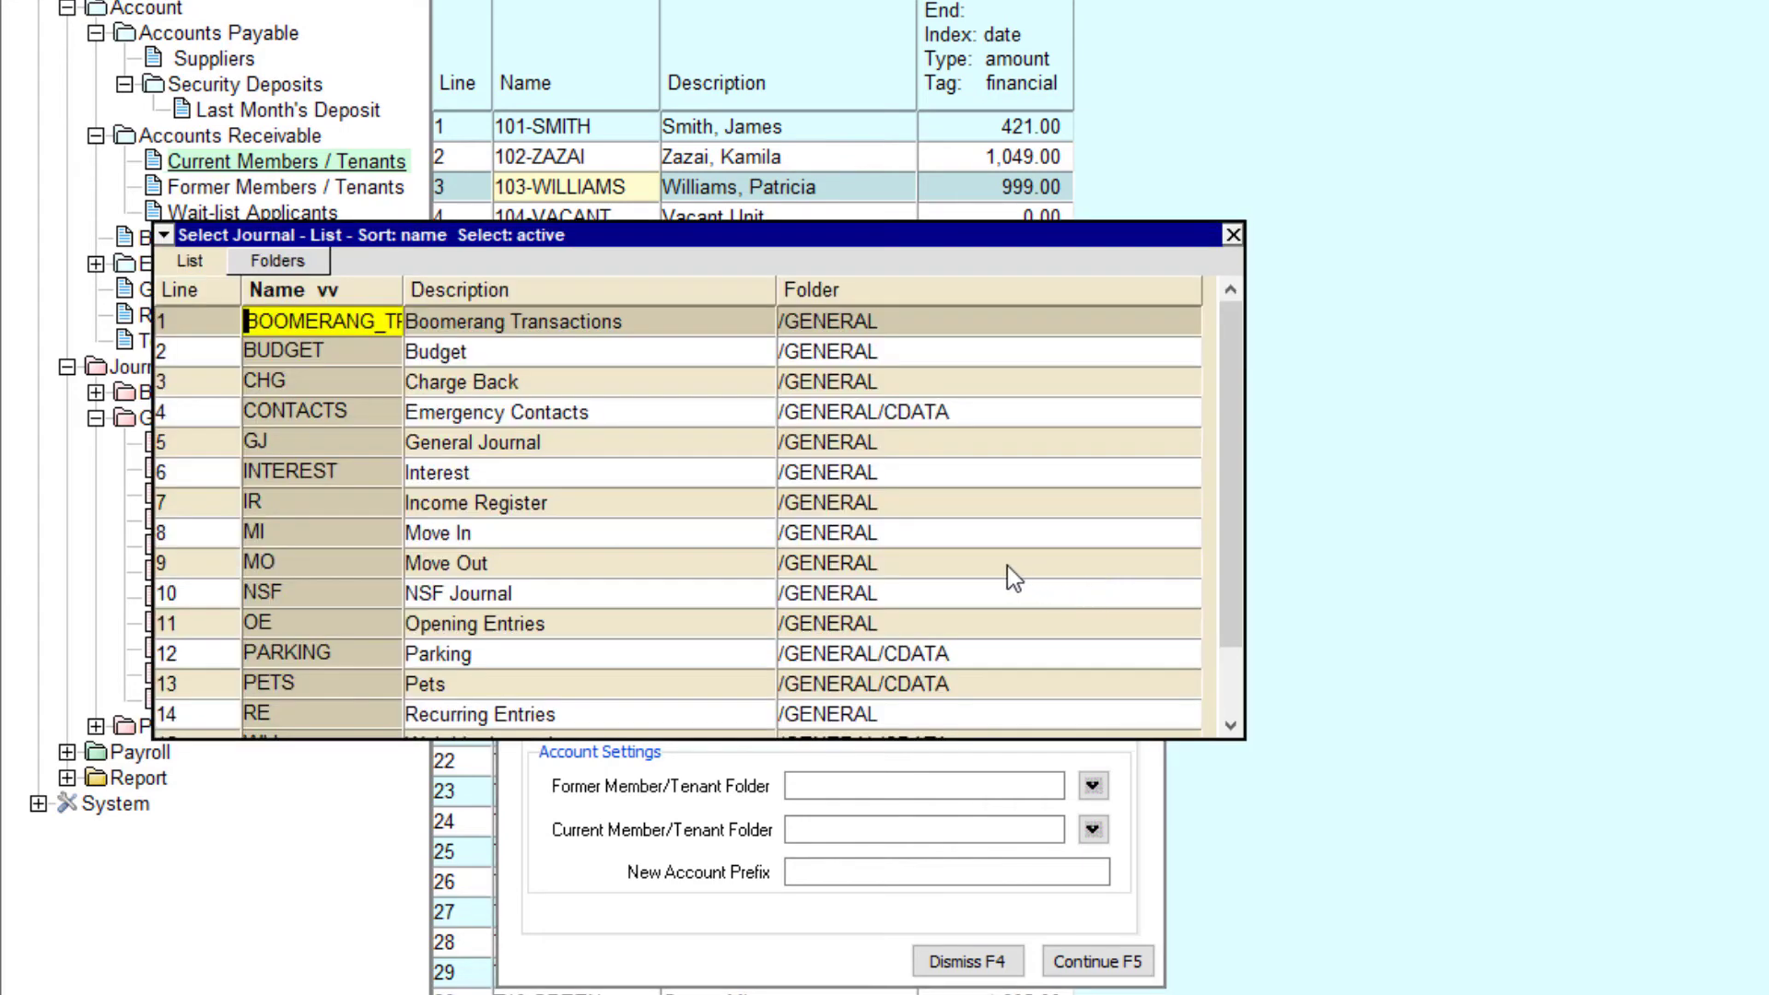
type("g")
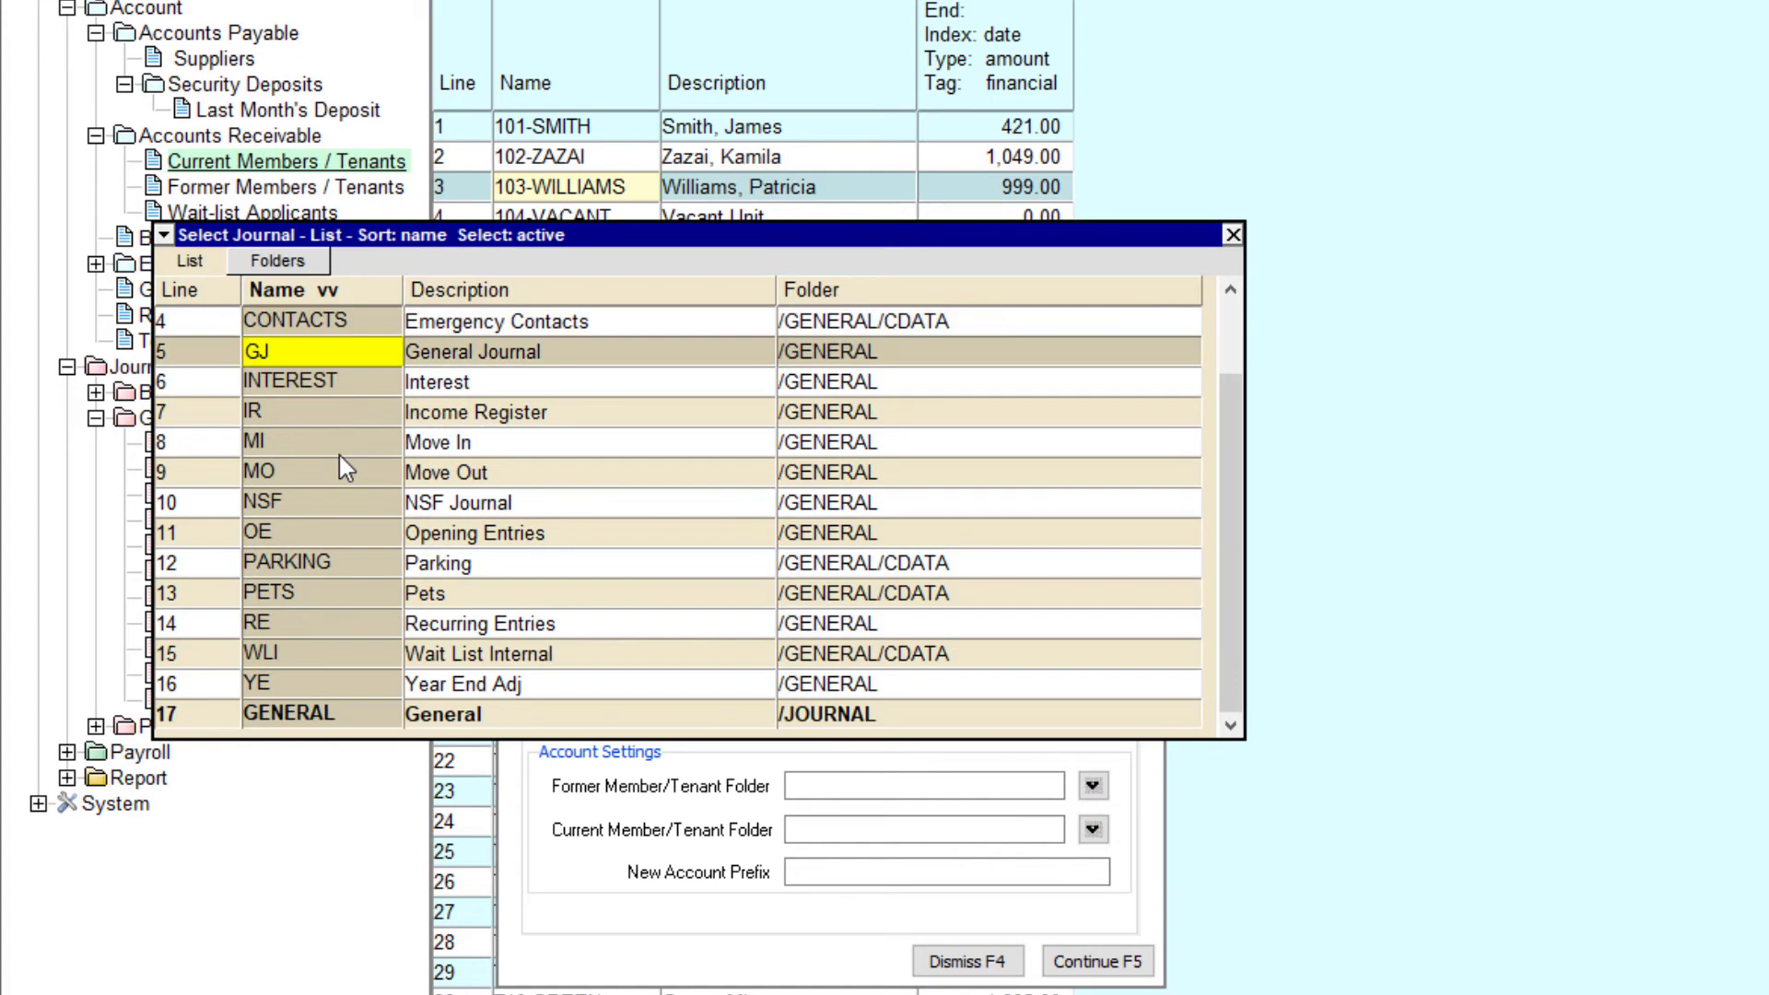
type("mo")
key("Return")
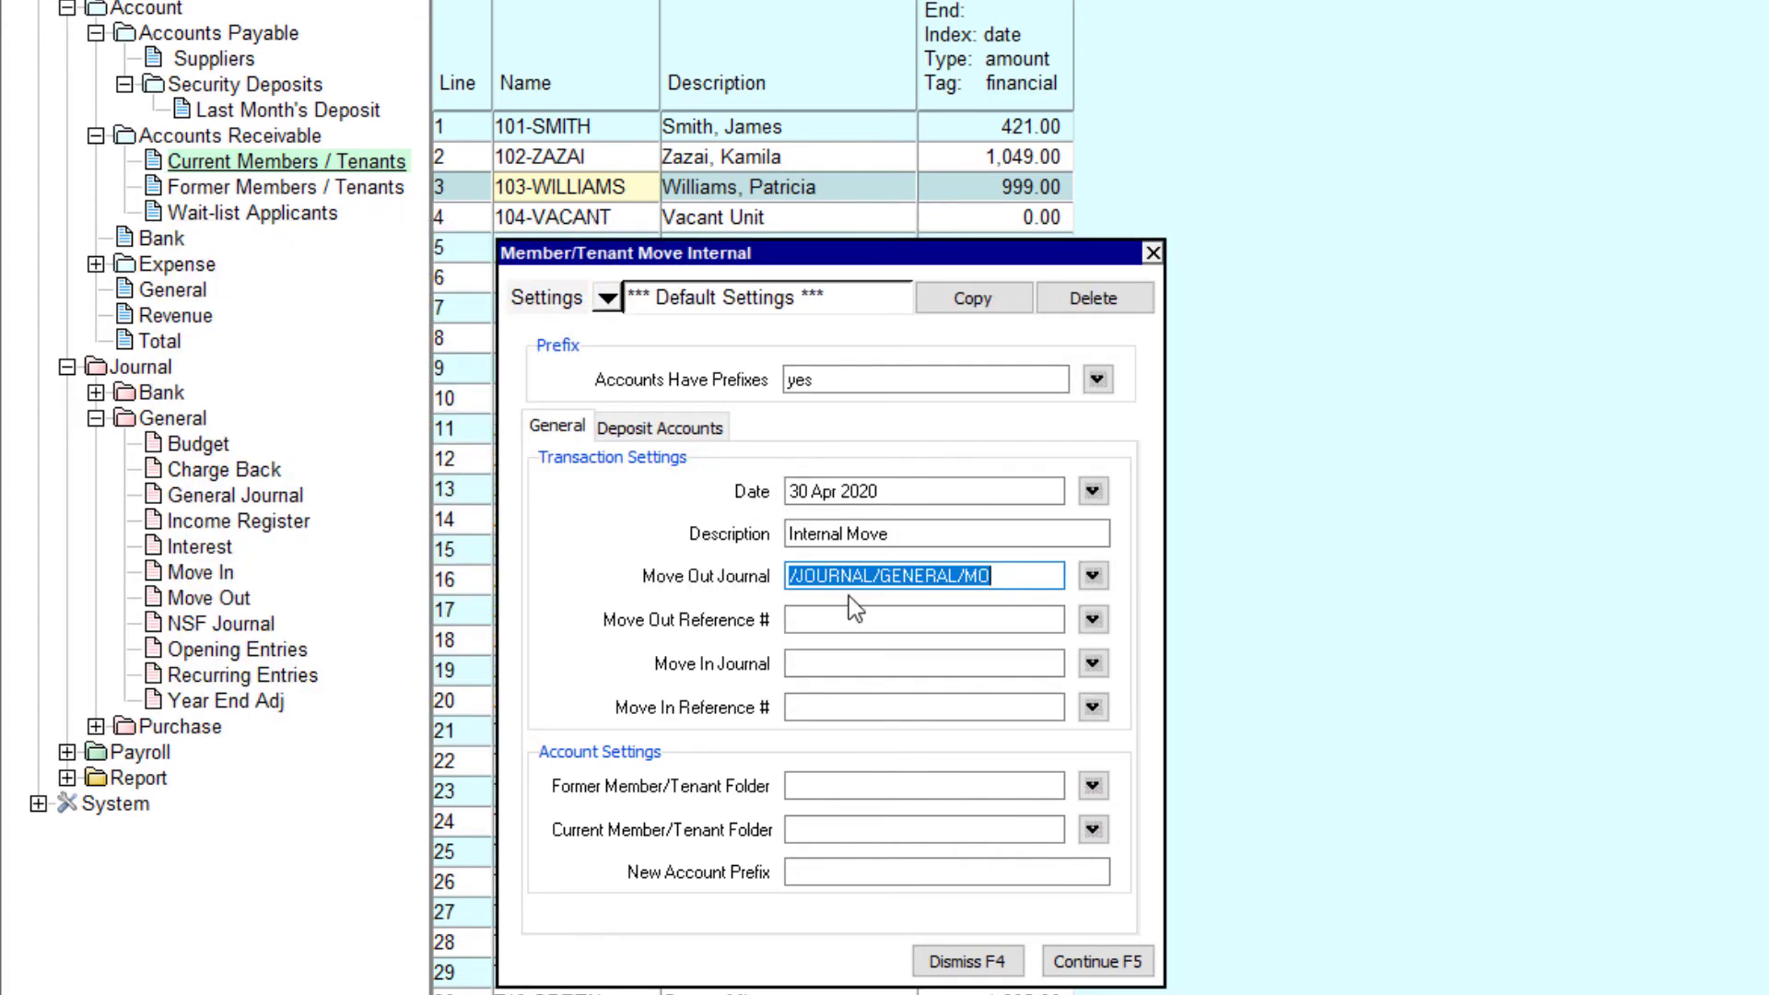
left_click(882, 619)
type("103")
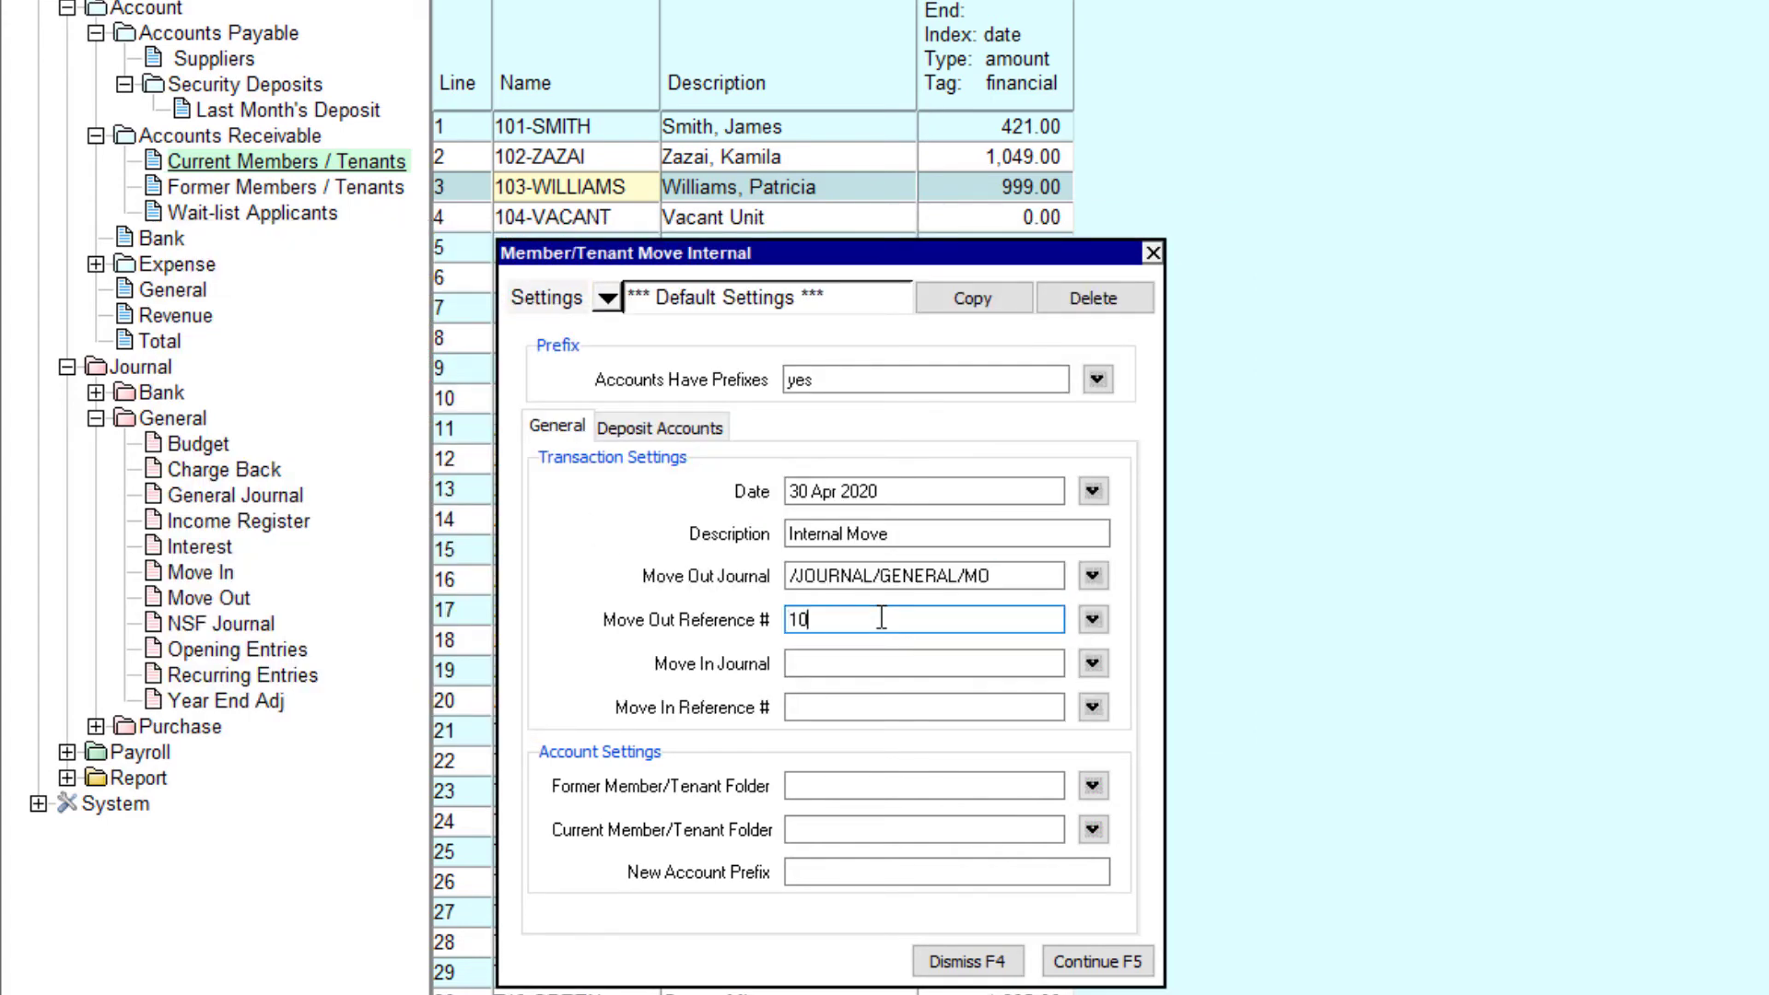
left_click(1093, 665)
left_click(1093, 665)
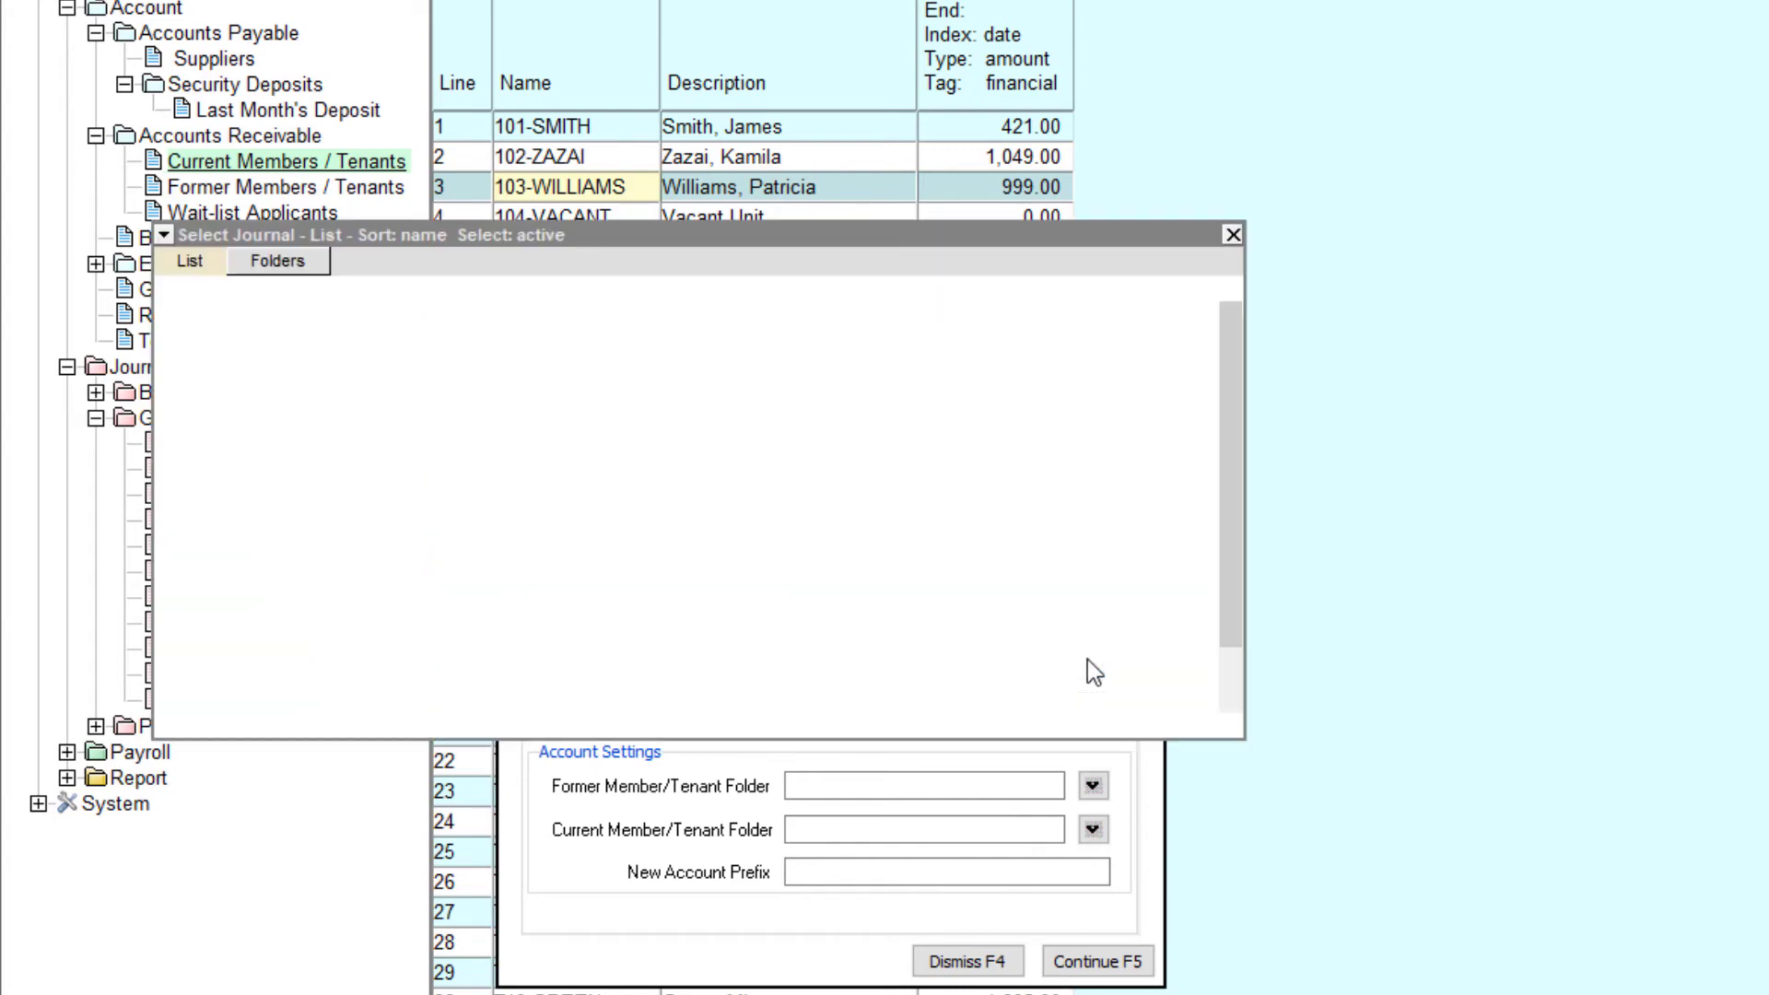
scroll(241, 512, "down", 1)
scroll(241, 512, "down", 1)
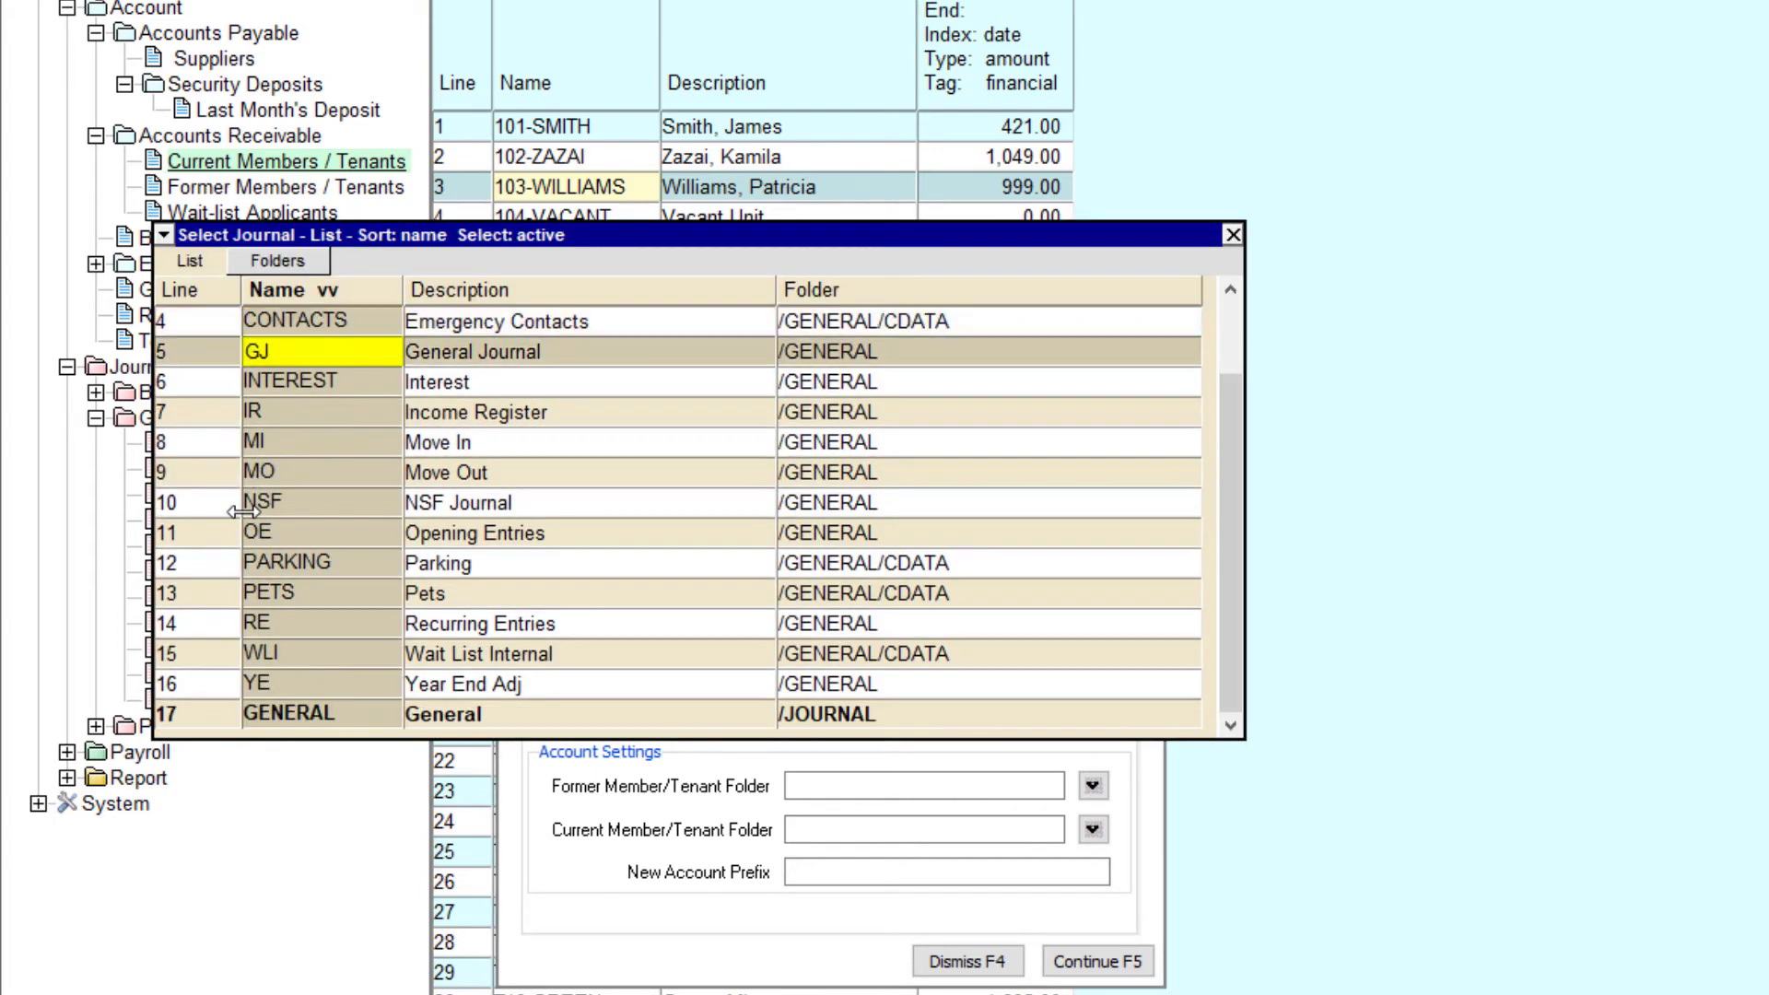
left_click(314, 442)
left_click(314, 442)
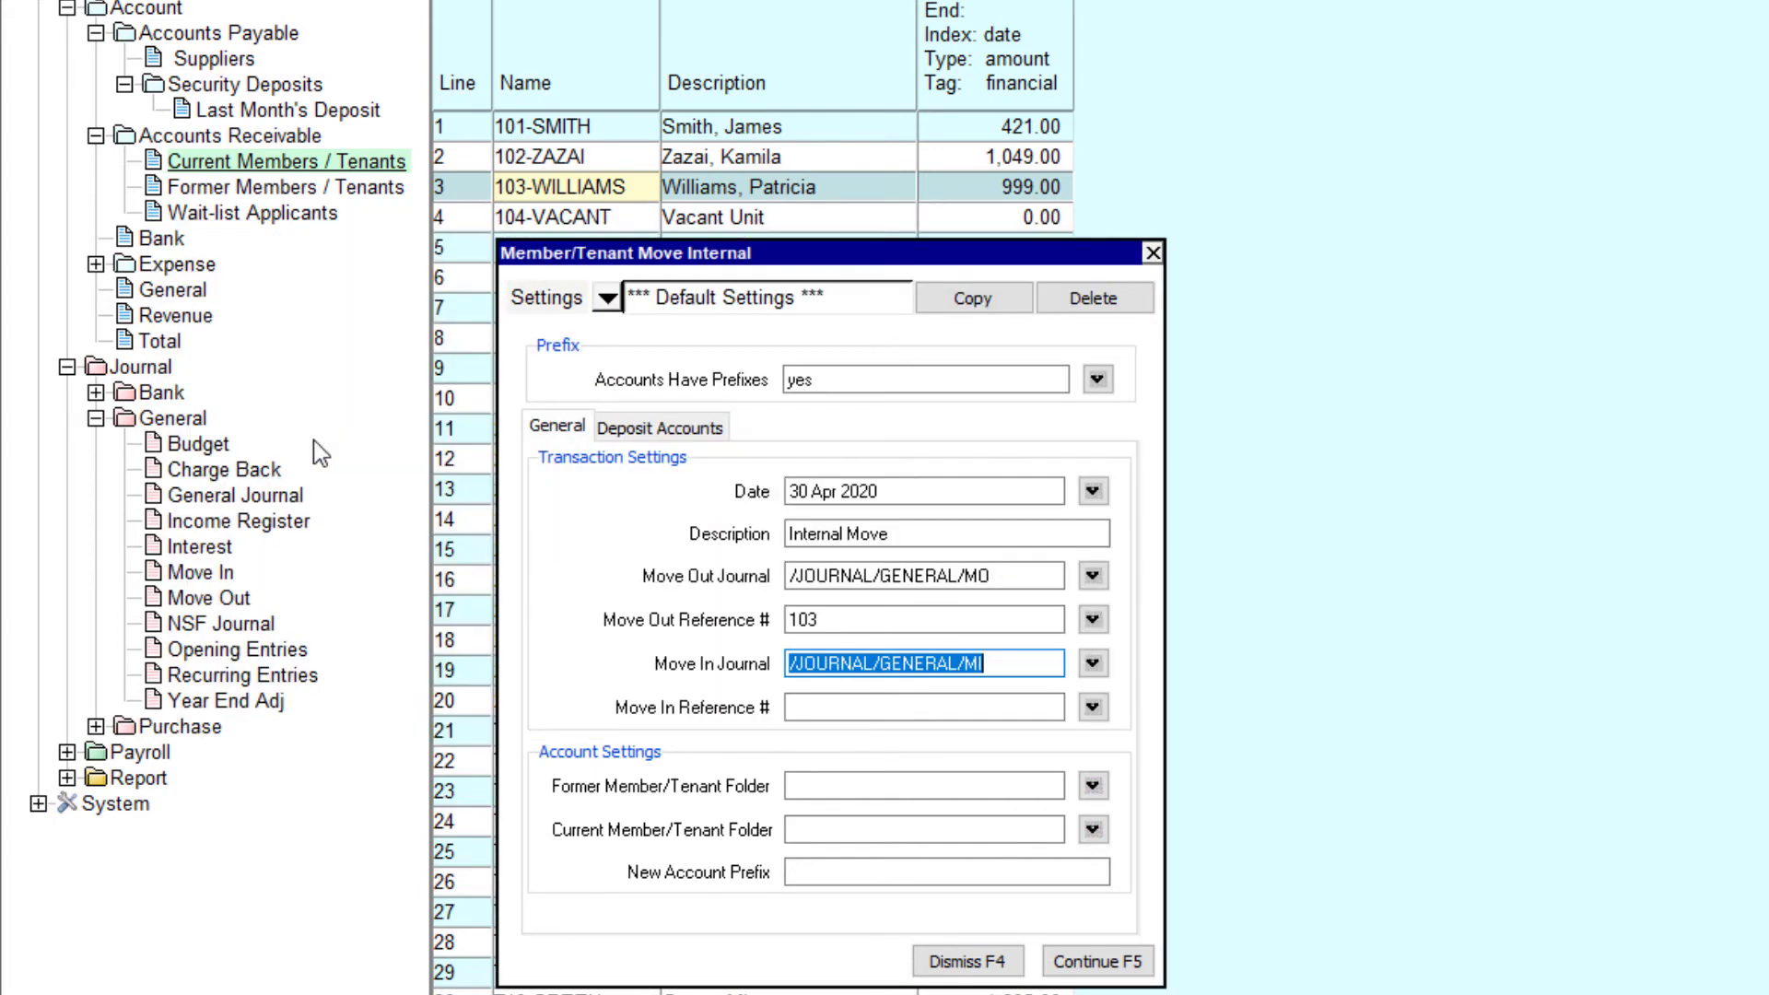
left_click(825, 707)
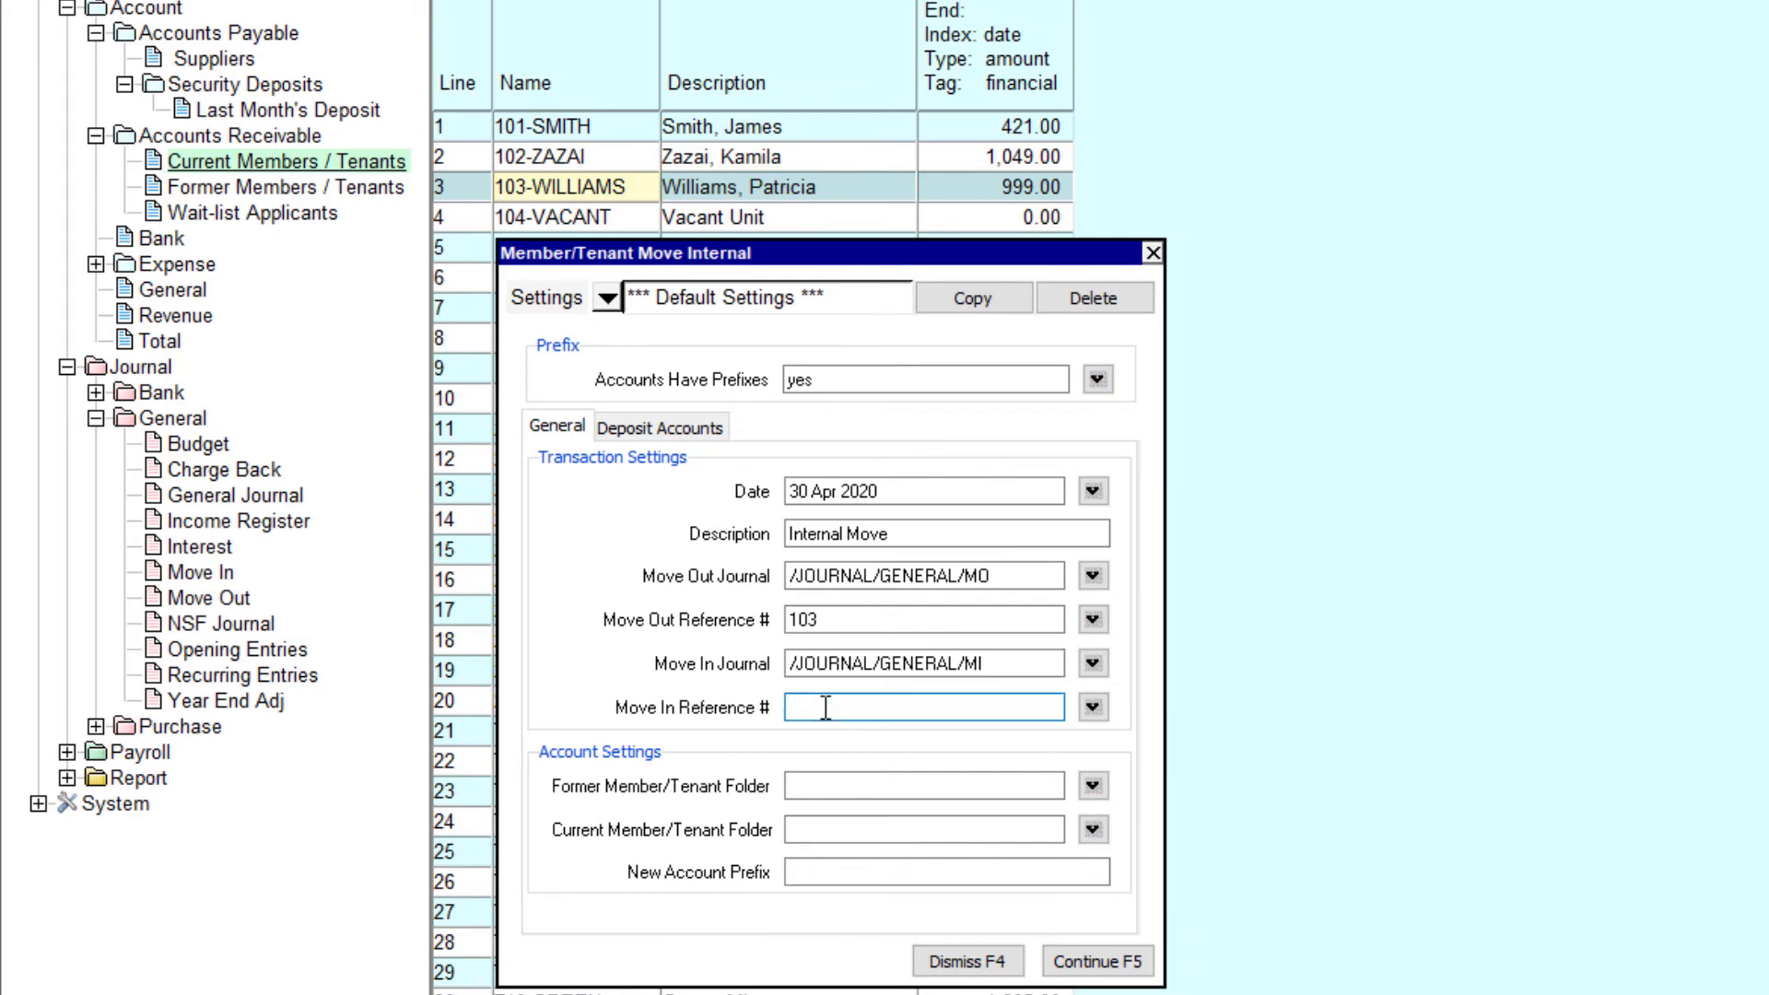
type("104")
Choose the FORMER and CURRENT tenant folders and enter new account prefix 104.
left_click(1092, 786)
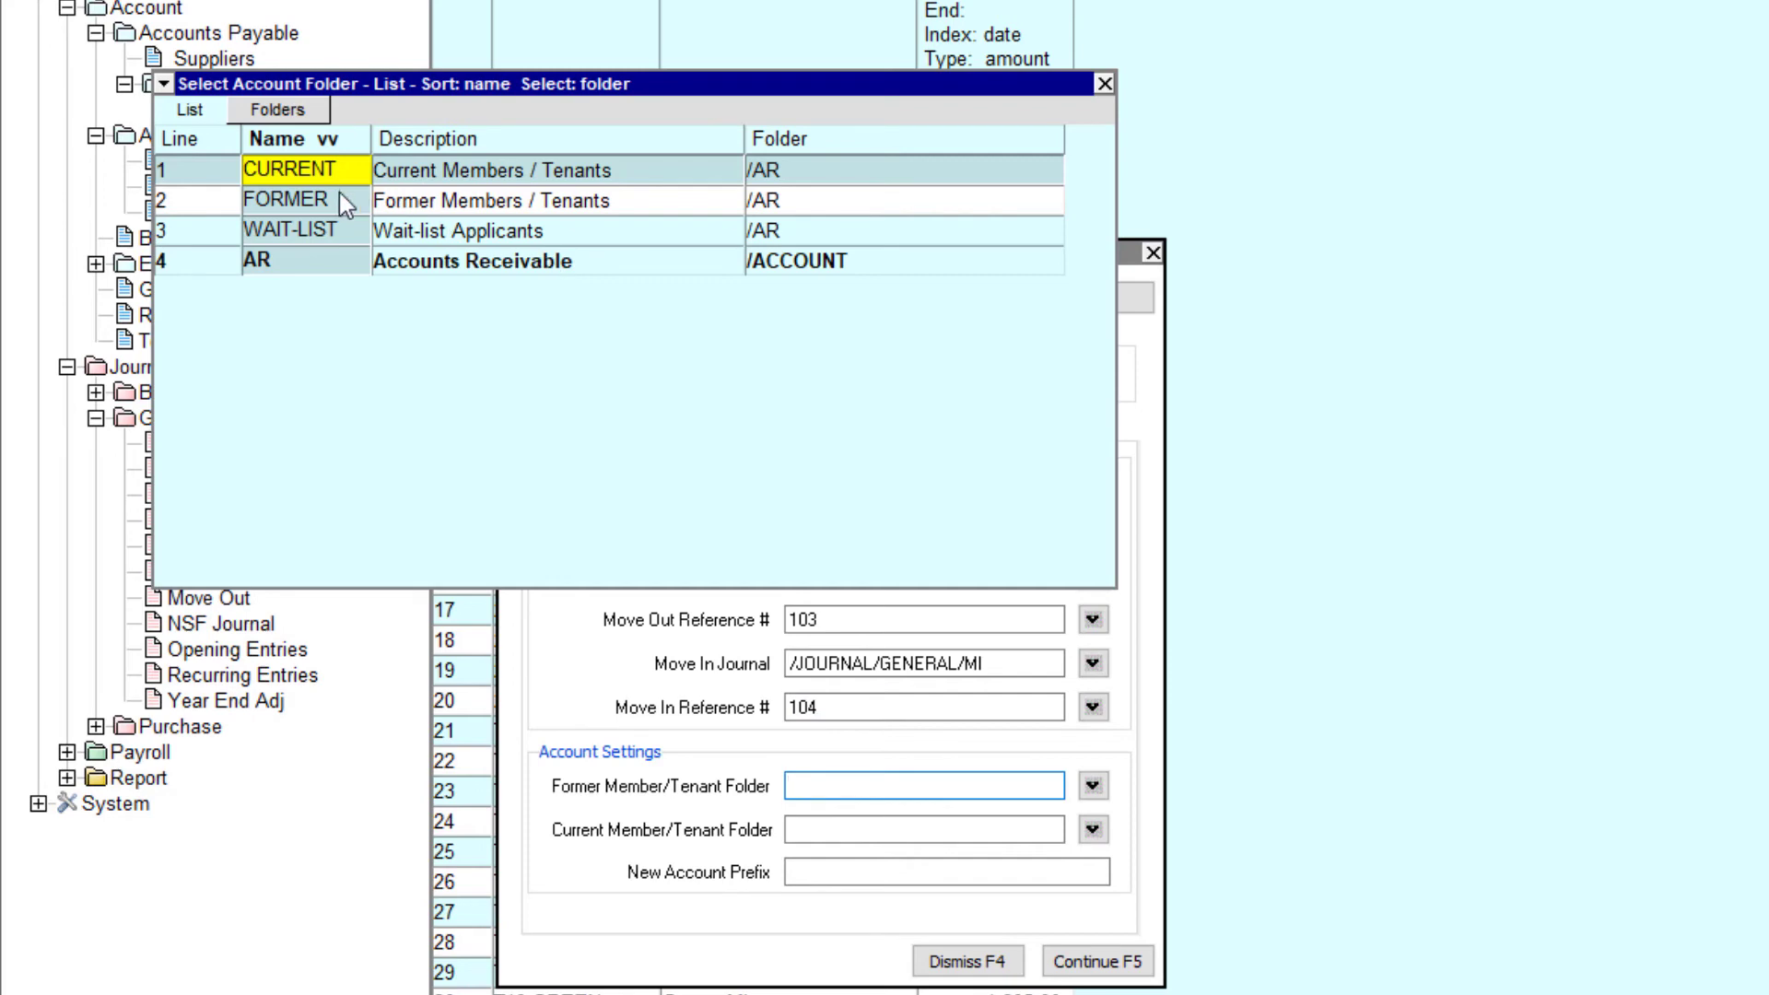
double_click(339, 194)
left_click(1093, 830)
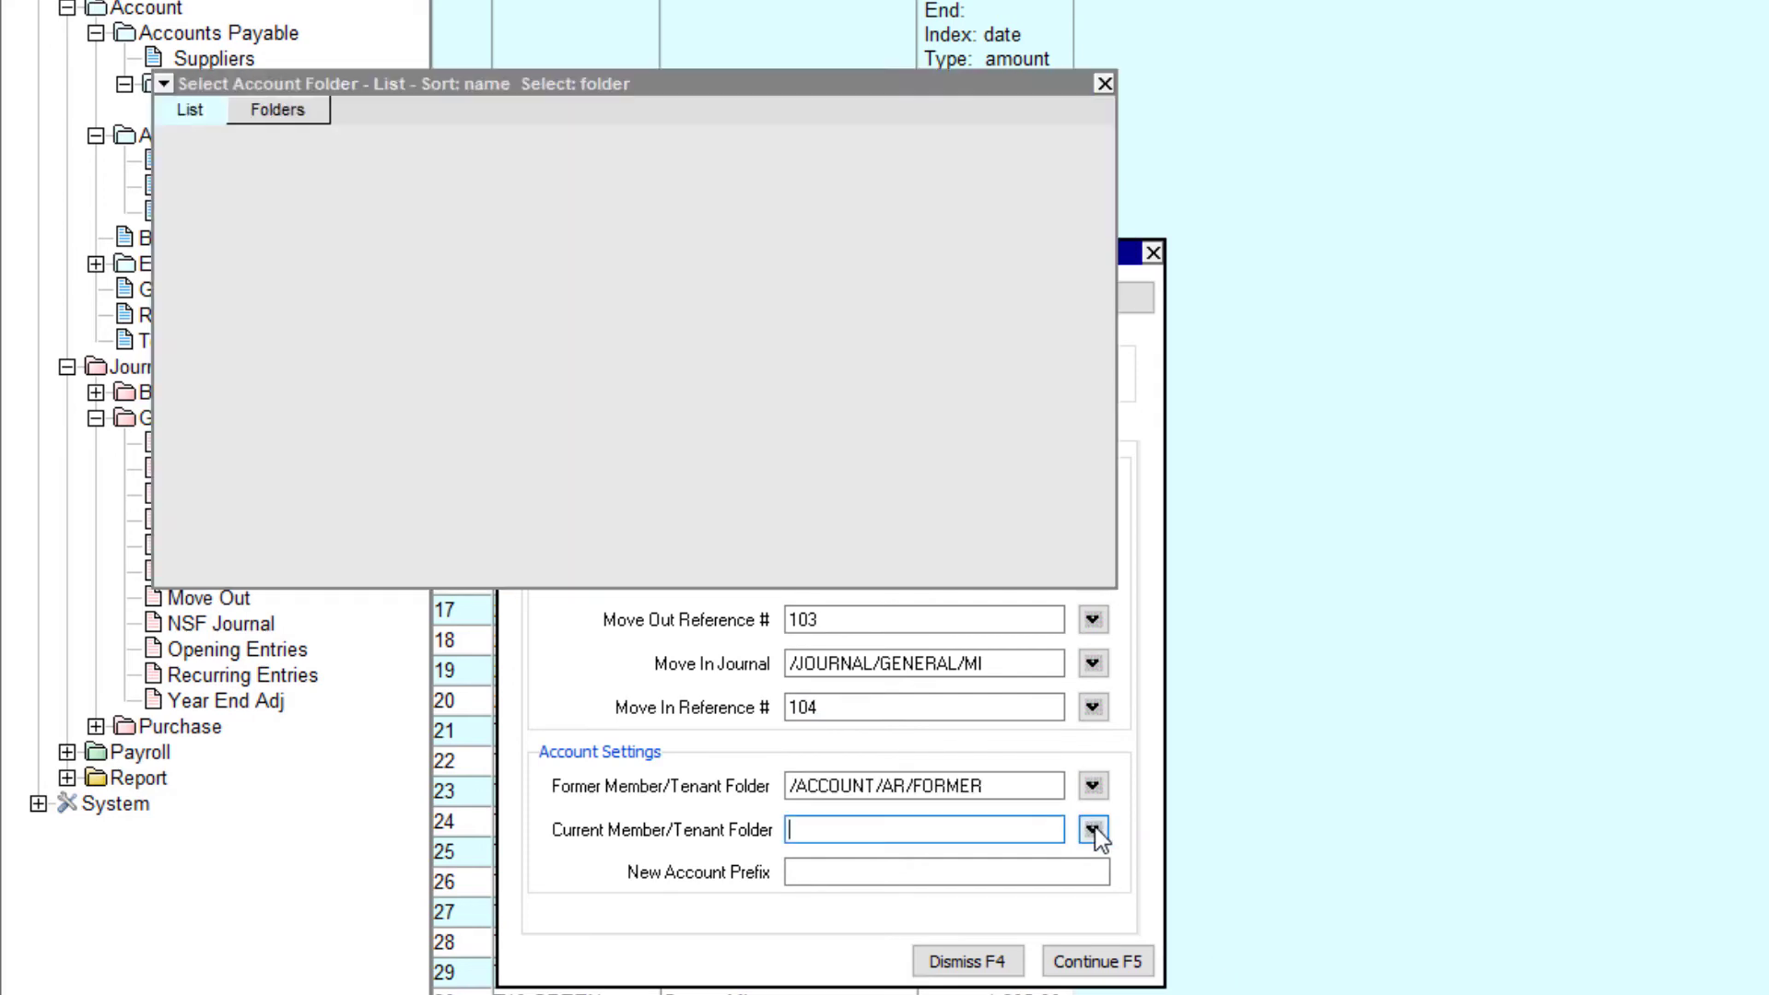
double_click(356, 173)
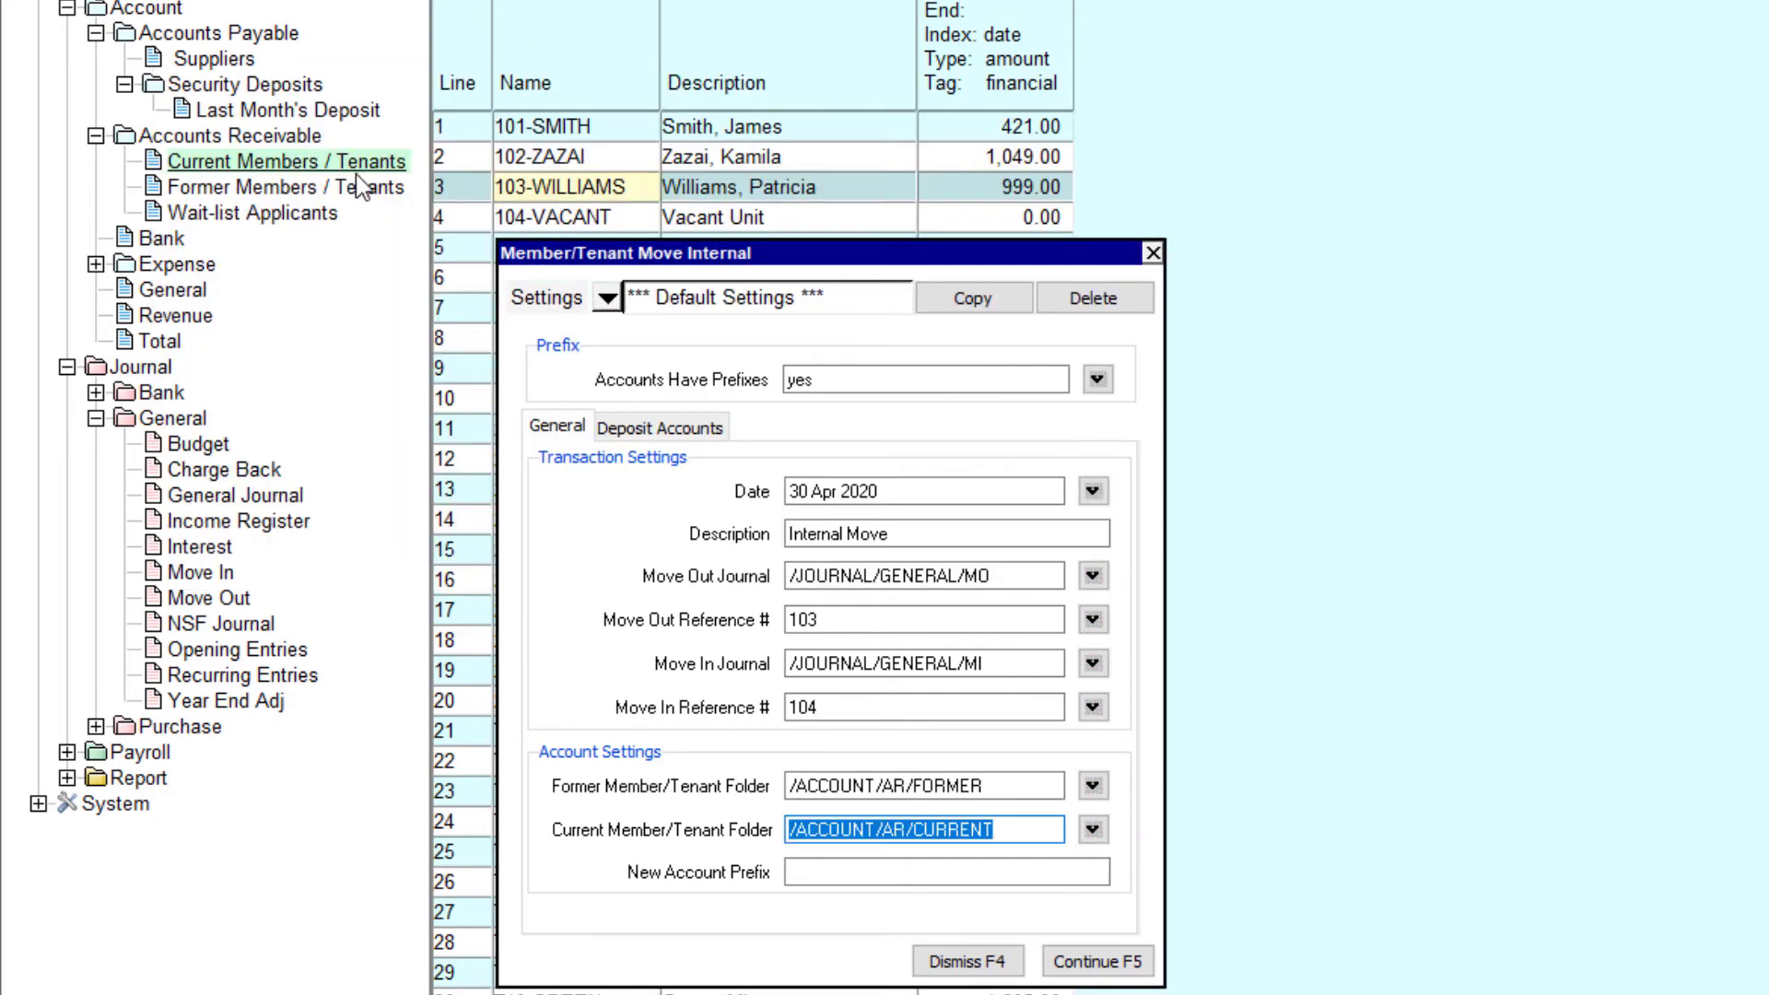
left_click(836, 871)
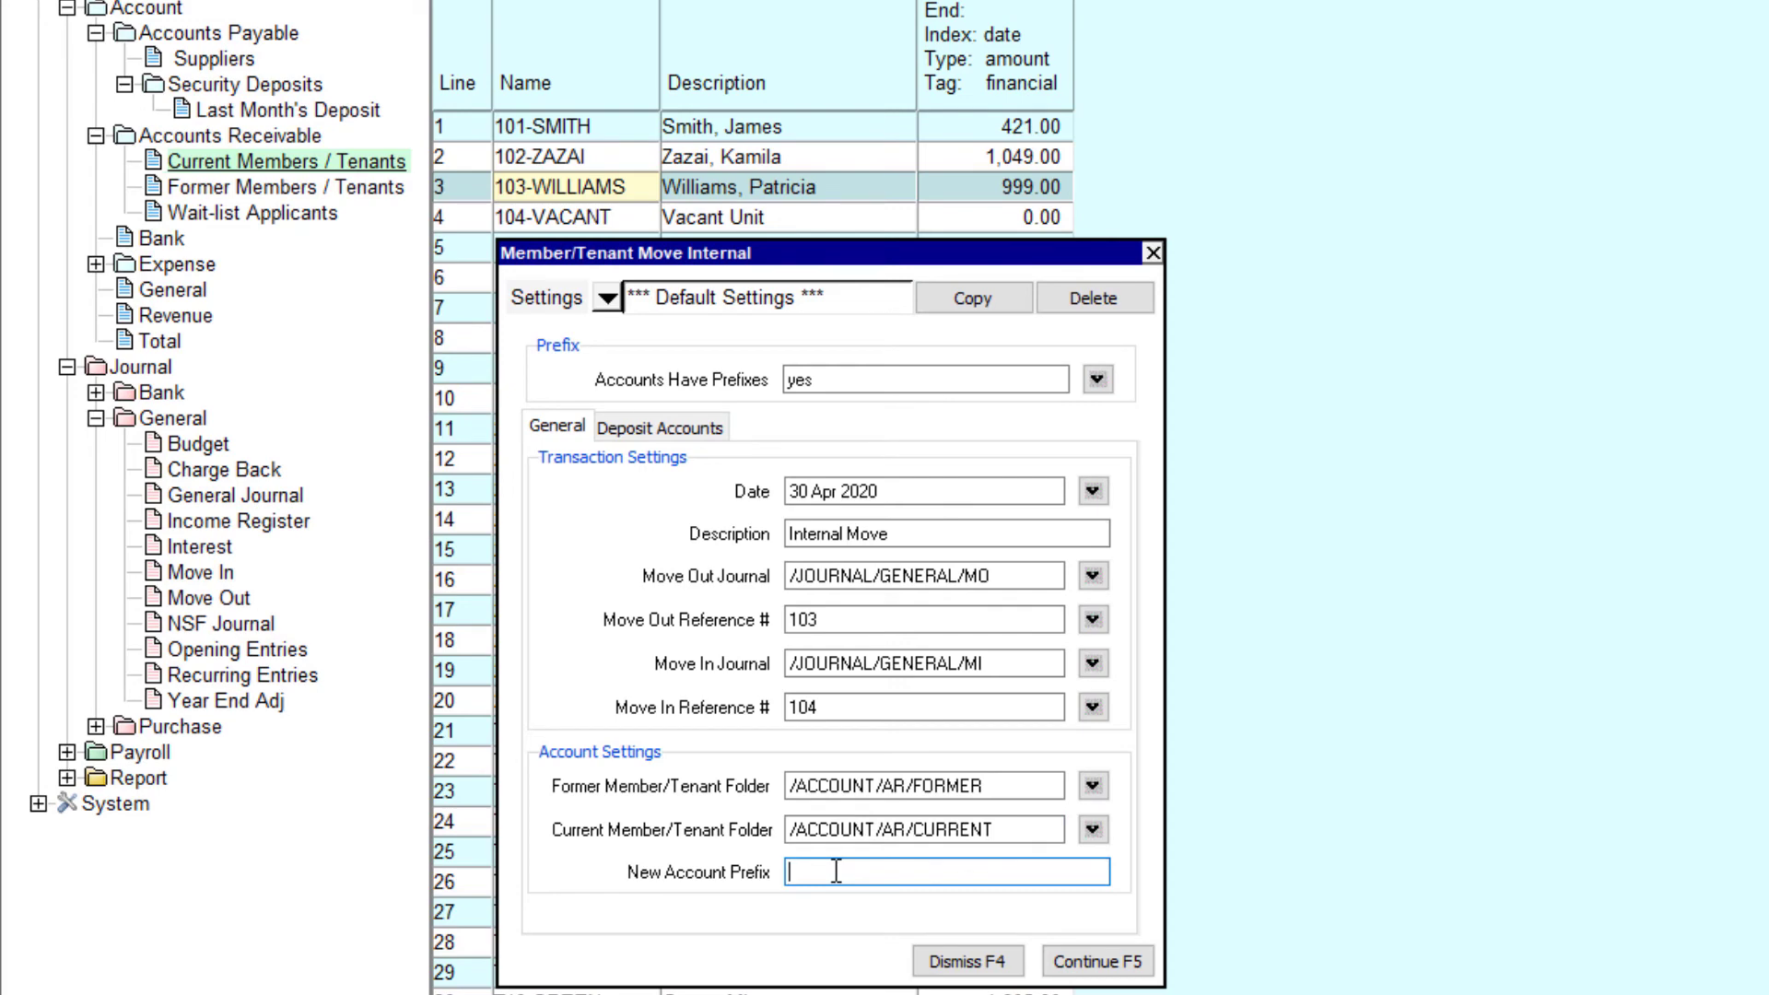
type("104")
Enter an LMR deposit of 999.00 and confirm both the move-out and move-in transaction prompts.
left_click(665, 428)
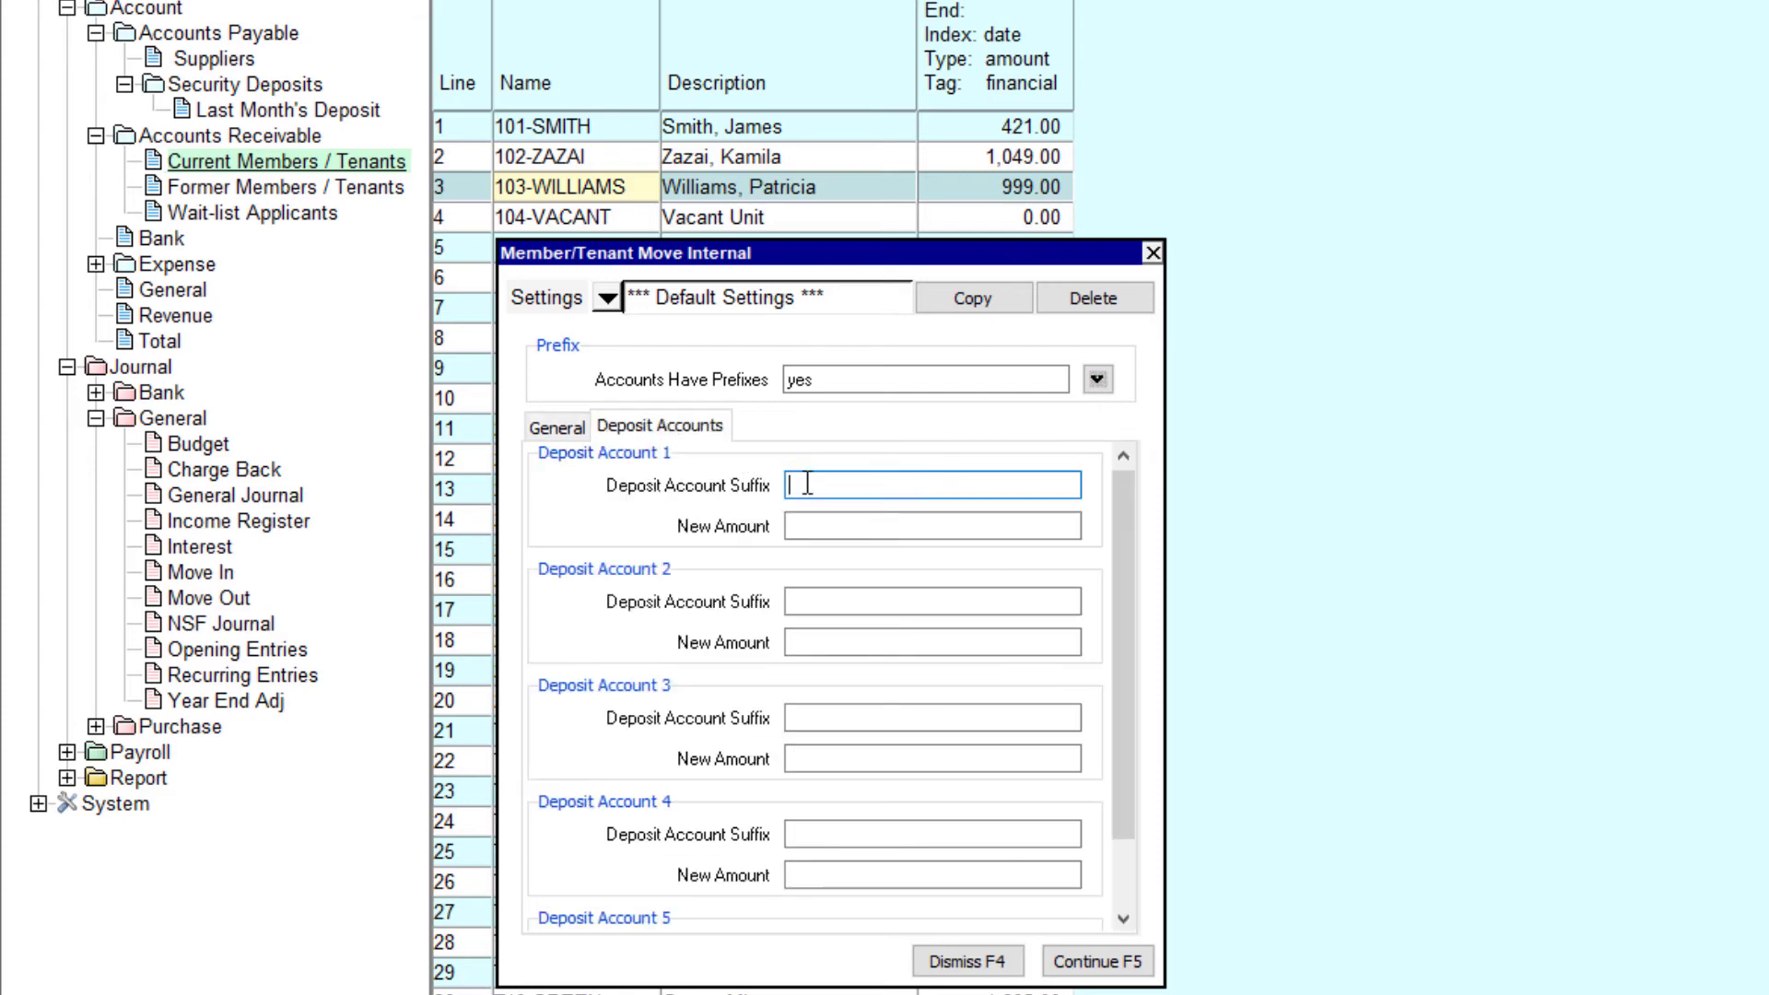
type("LMR")
left_click(839, 525)
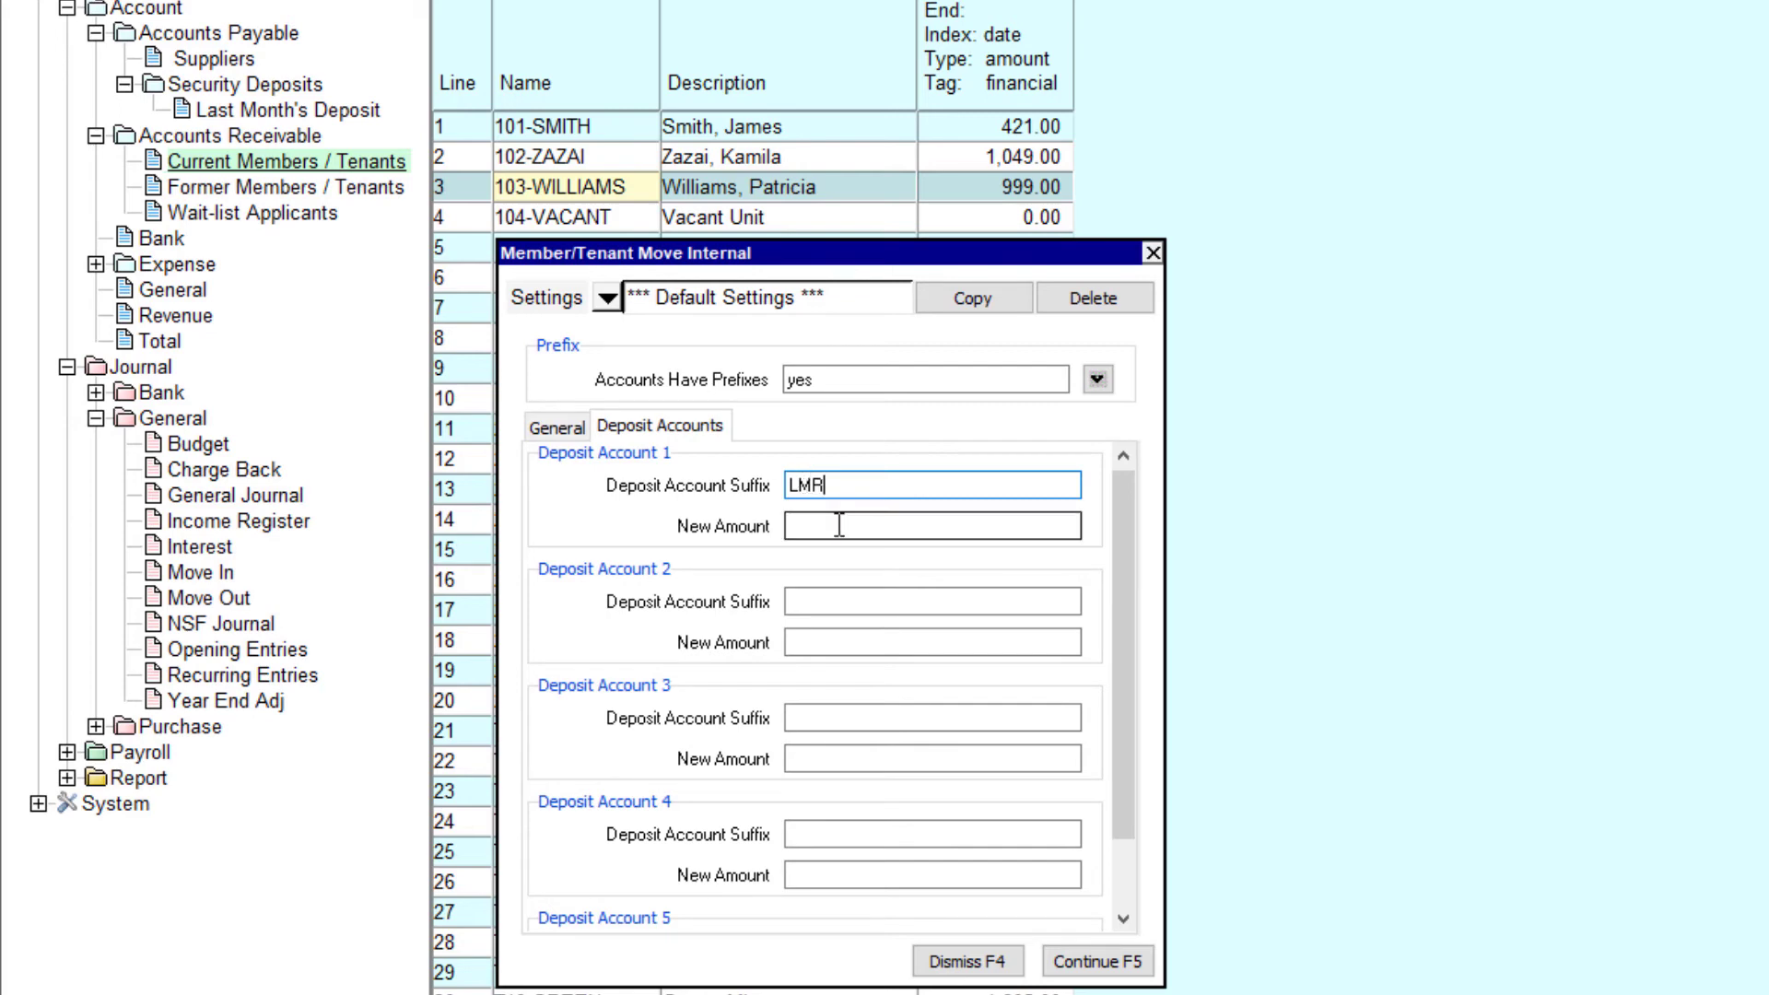
type("999.00")
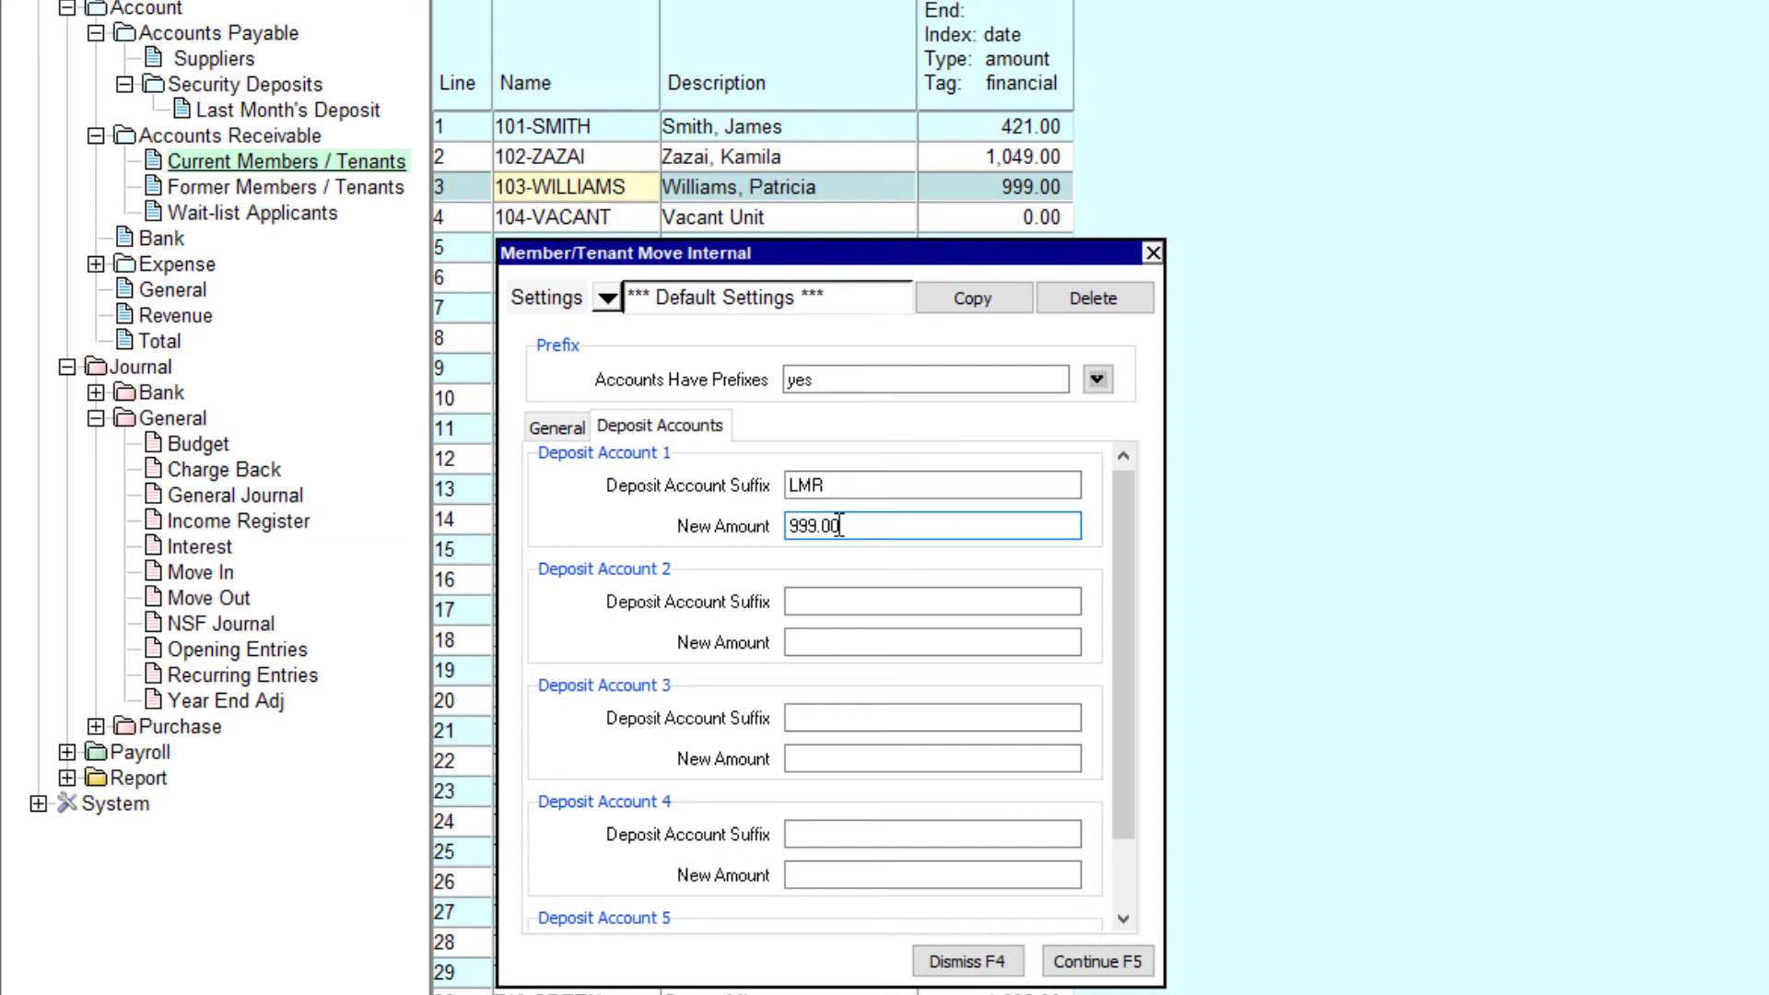
left_click(1124, 966)
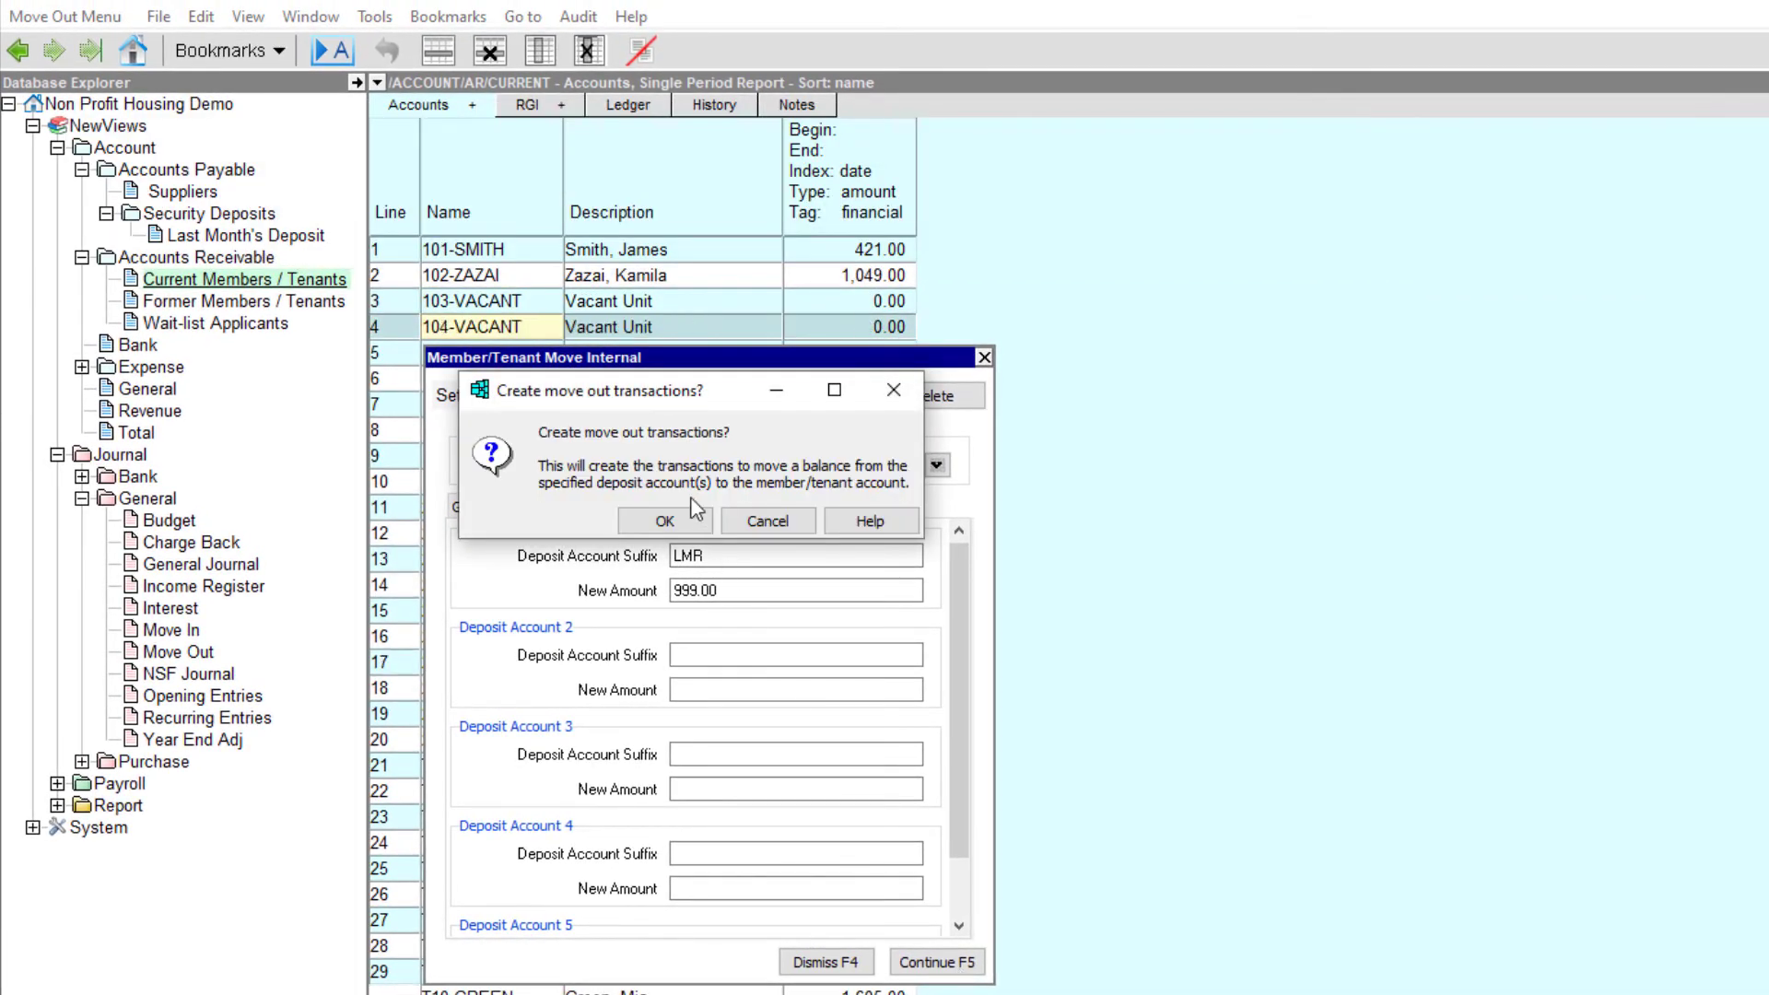
left_click(691, 520)
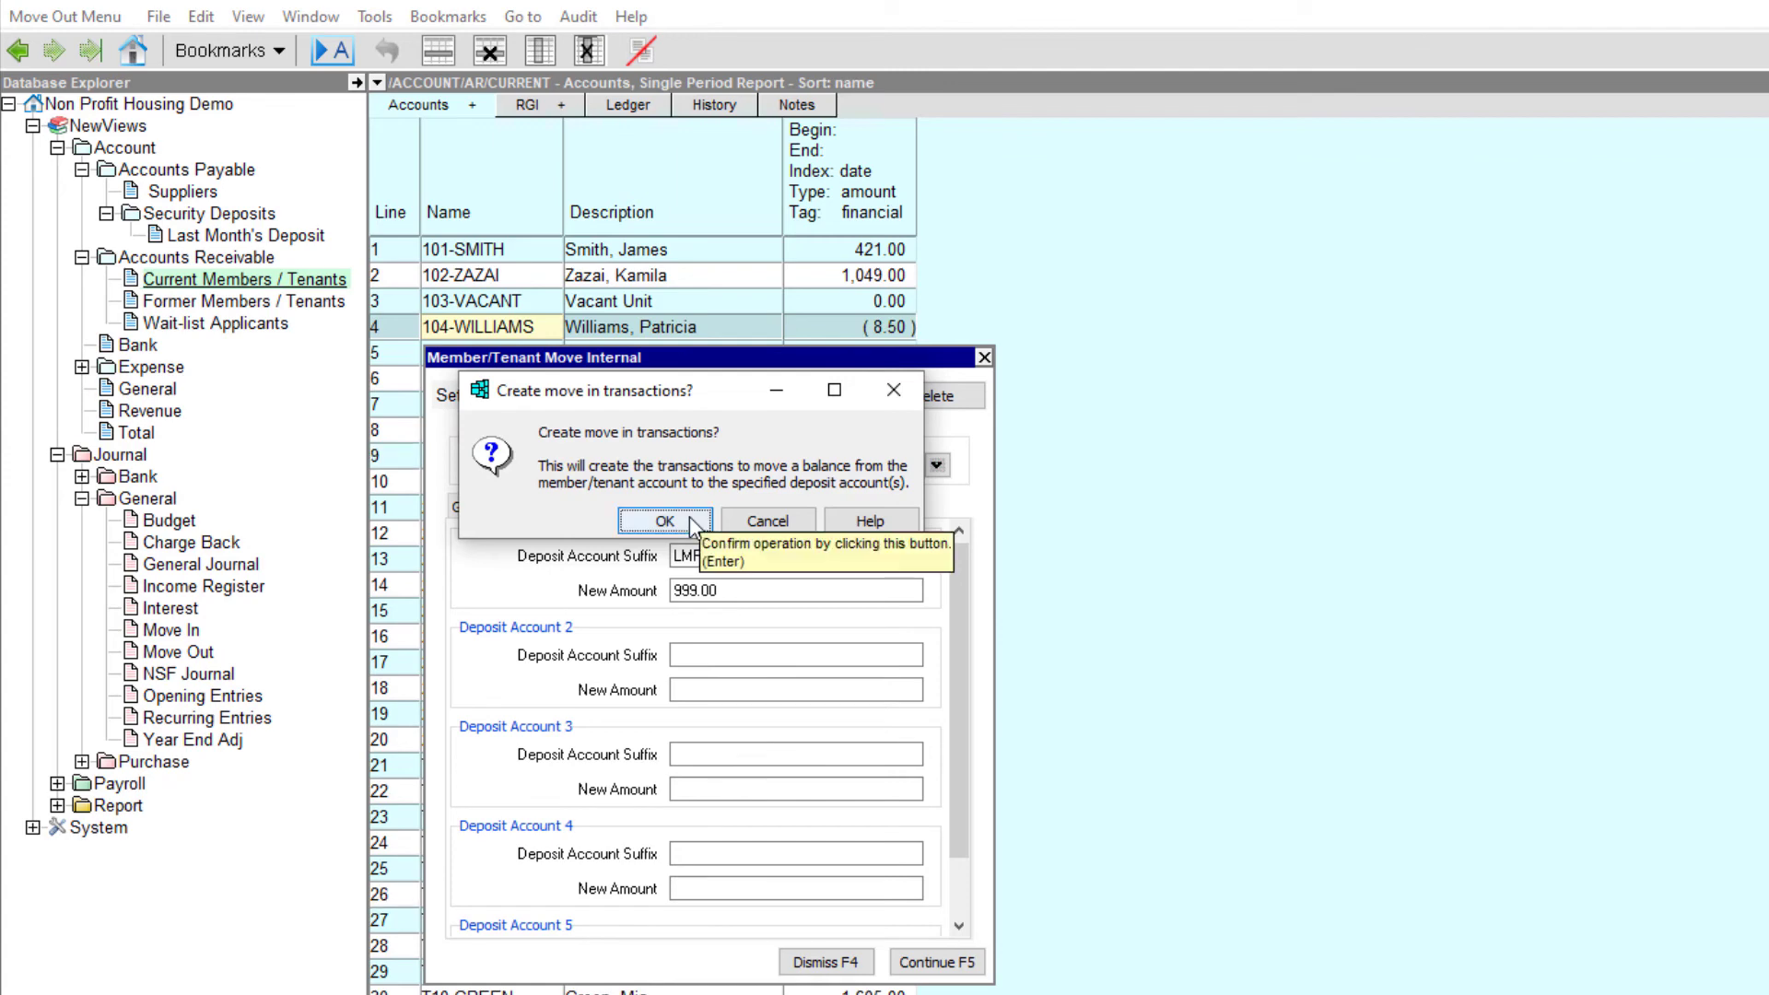
left_click(691, 521)
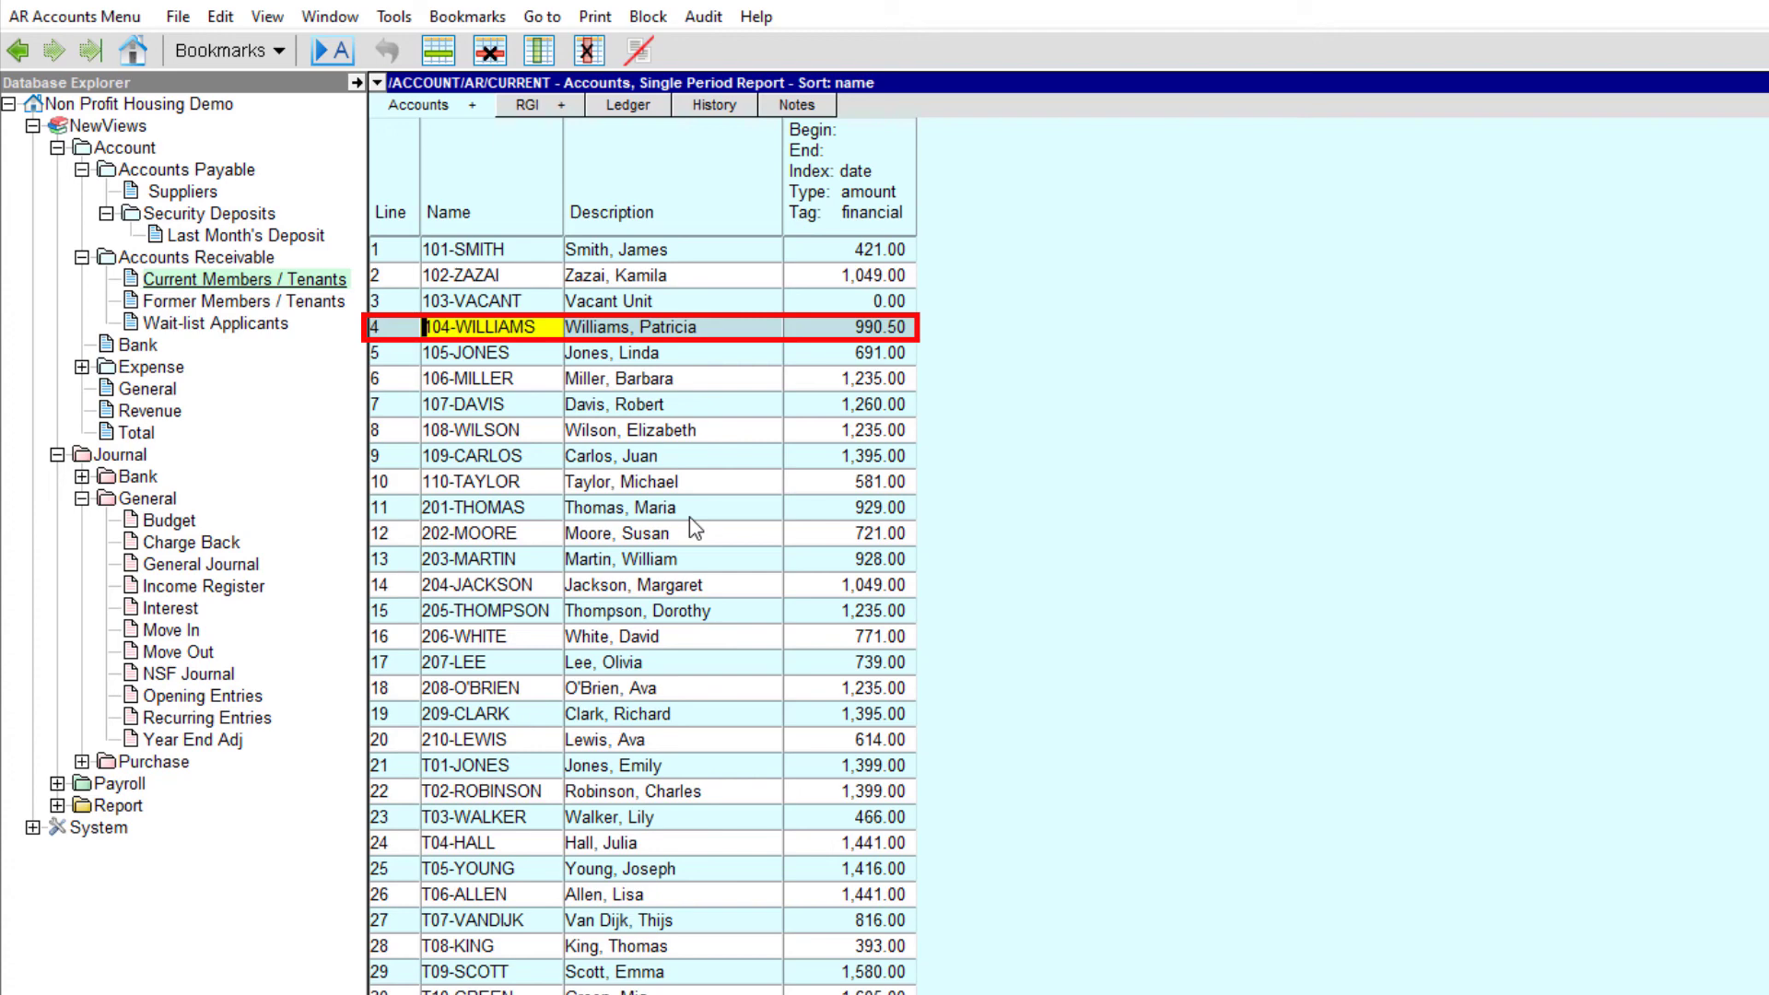
left_click(212, 651)
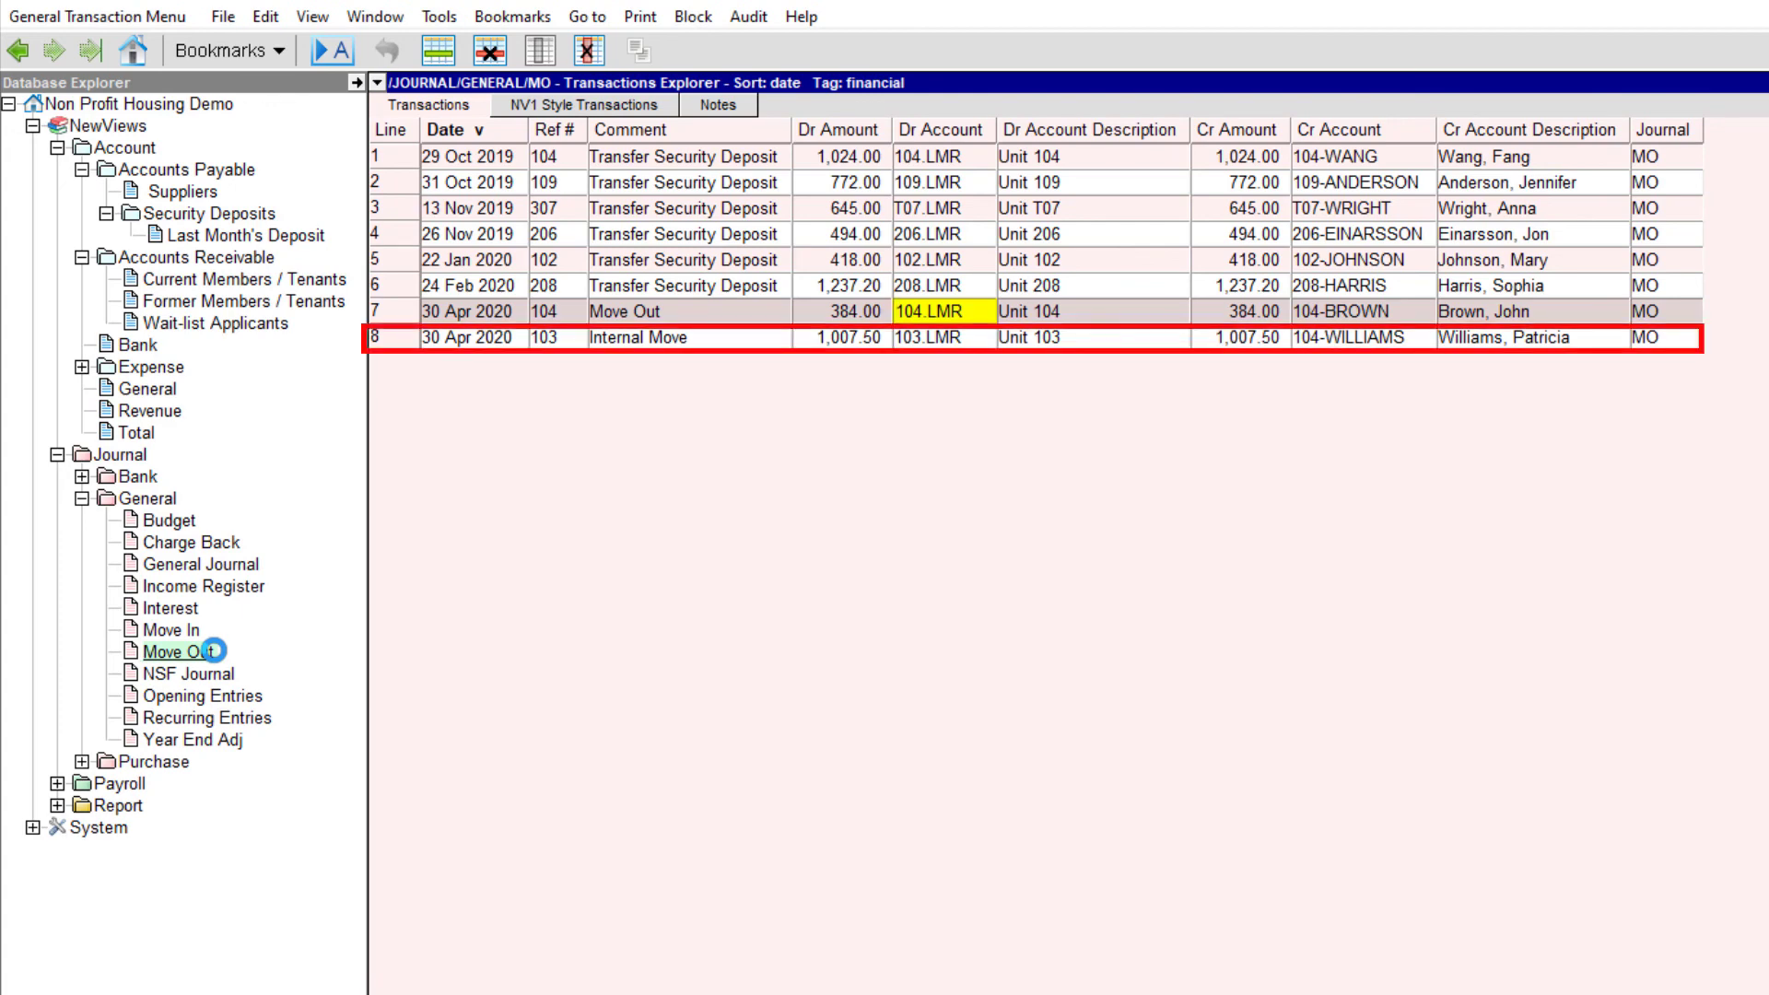
left_click(755, 339)
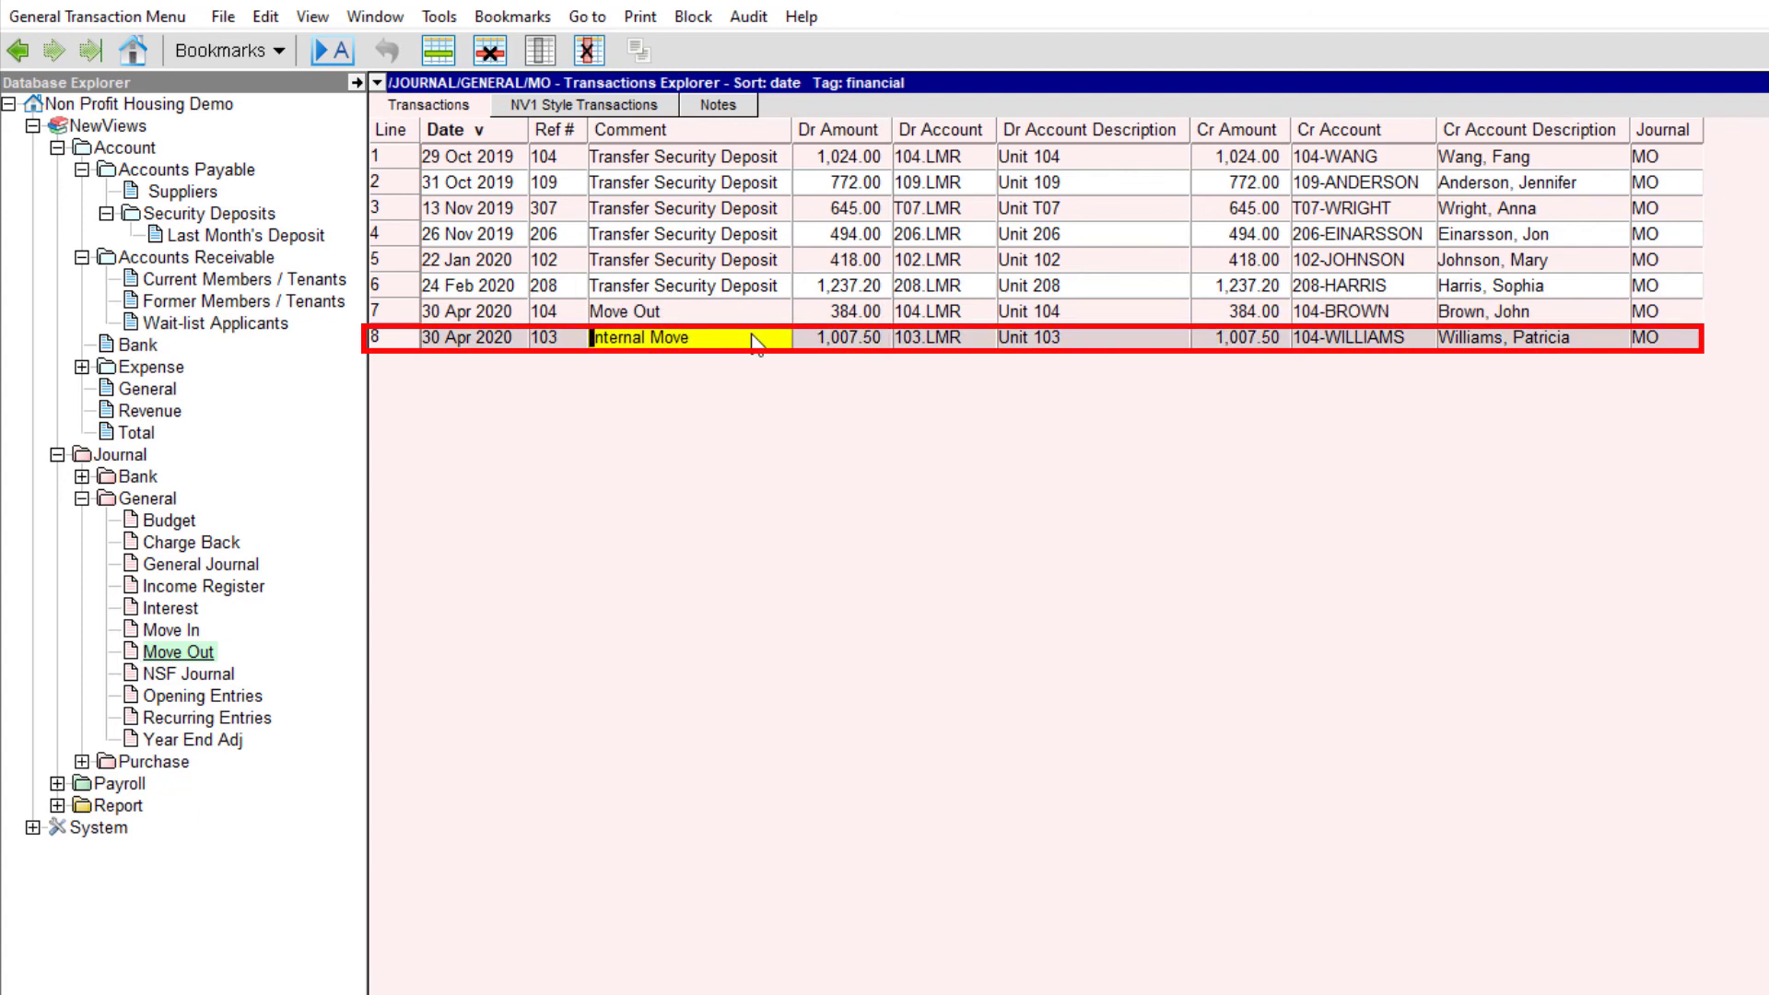
left_click(180, 631)
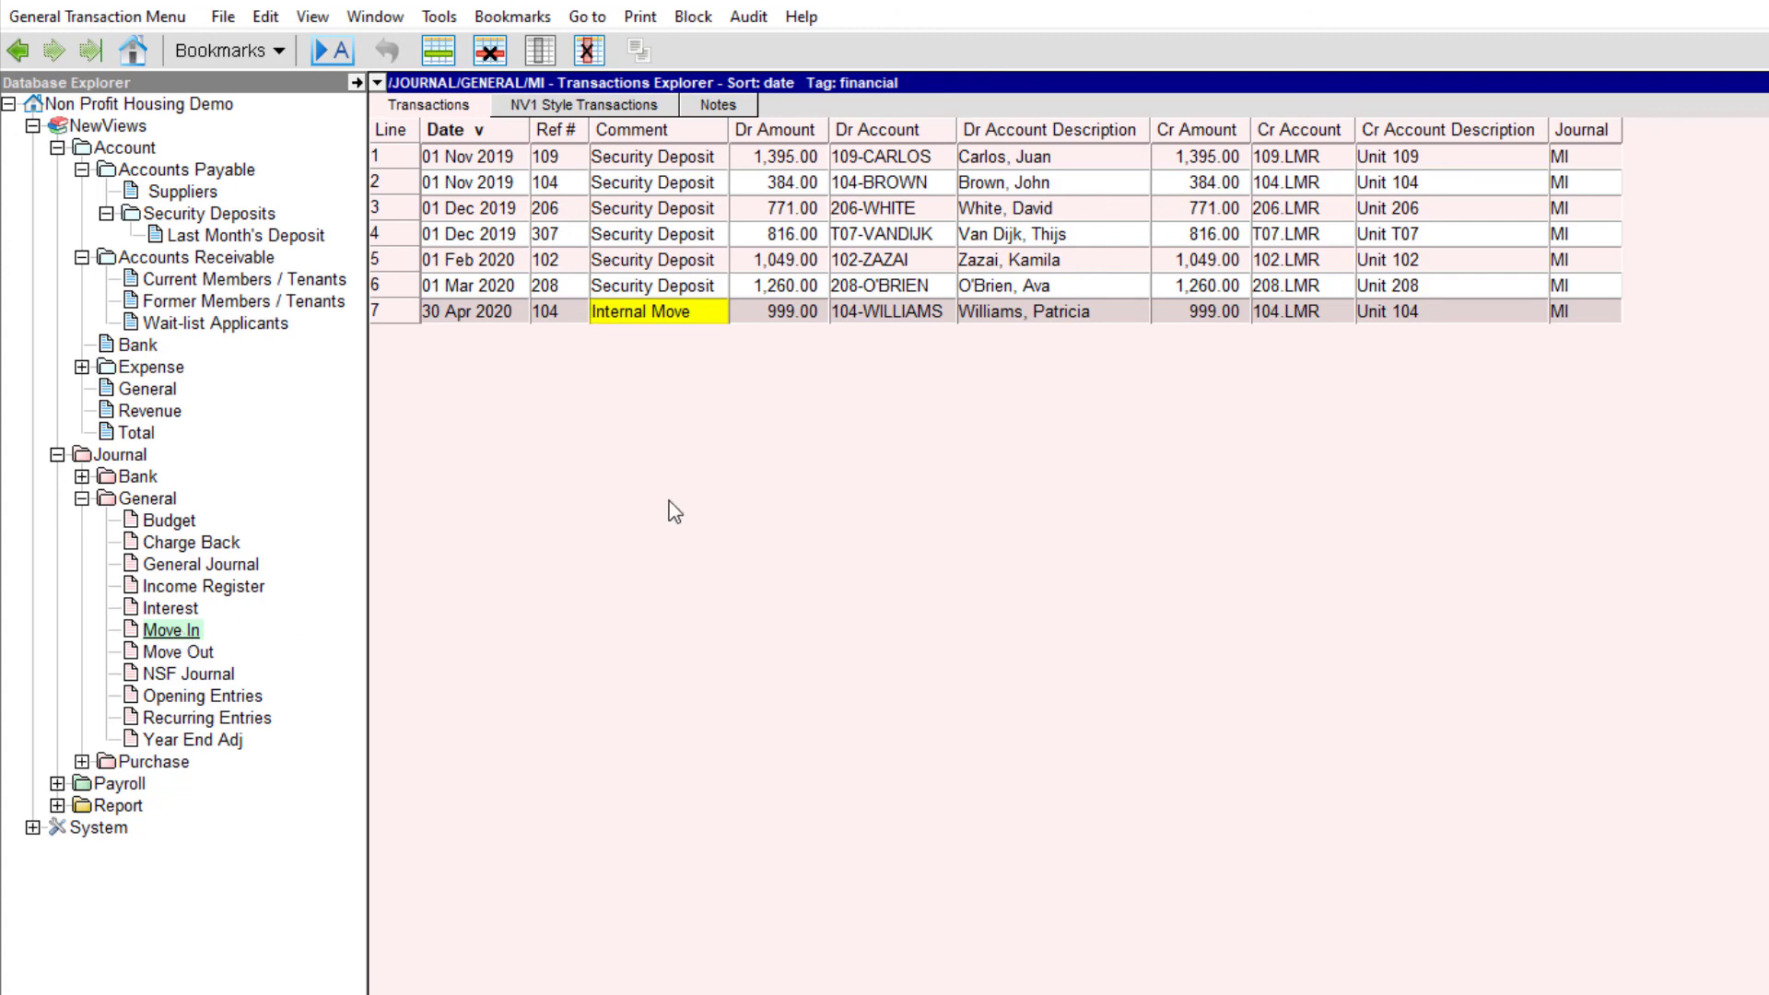
left_click(928, 314)
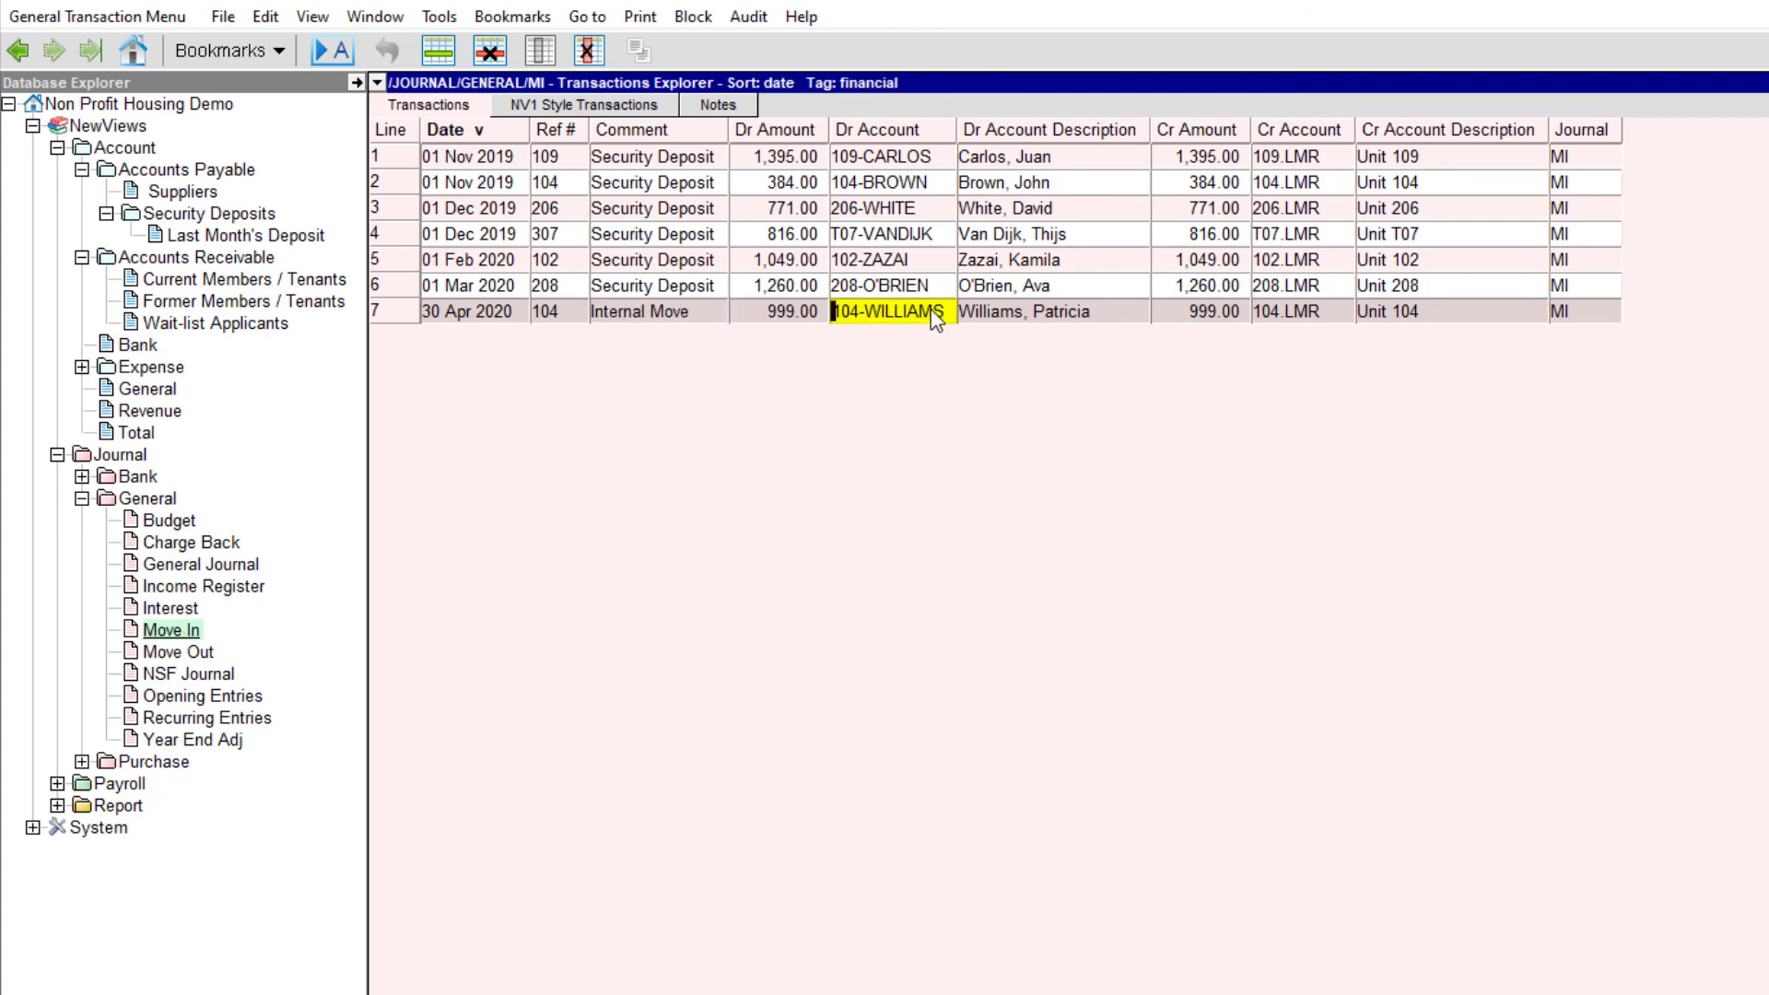
double_click(932, 313)
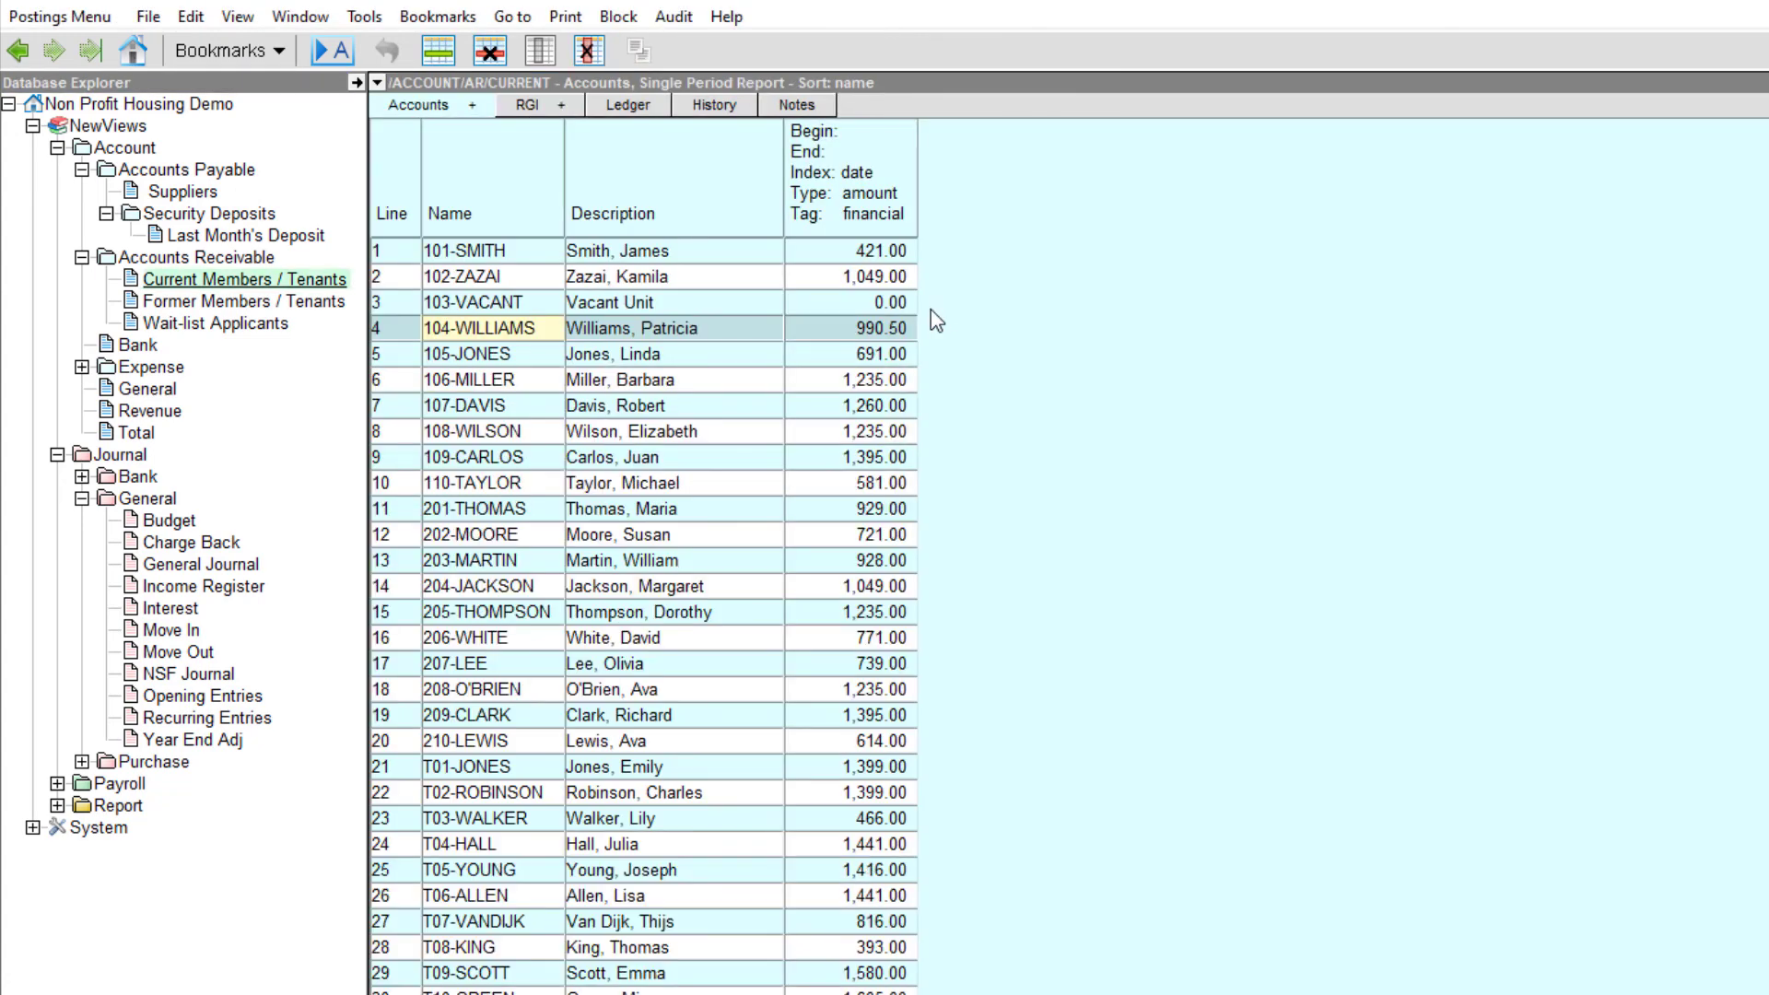
Show the RGI Rent Summary and select unit 104's latest Market Rent entry.
left_click(557, 106)
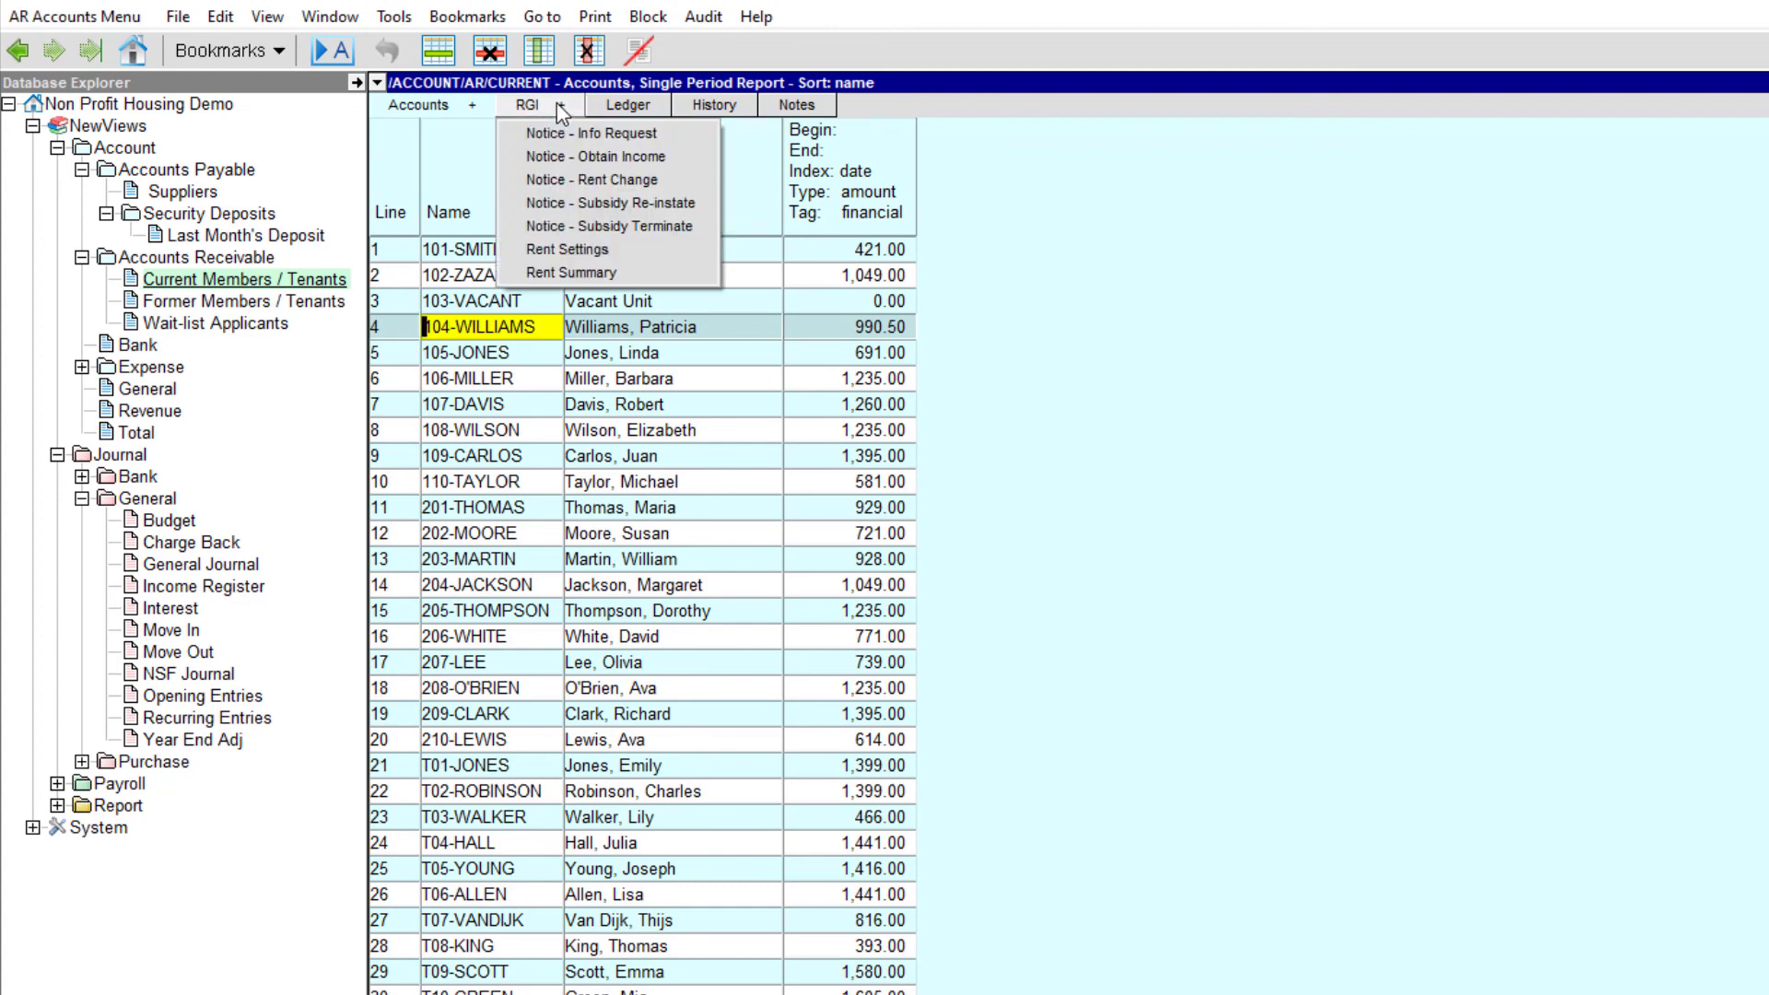
left_click(645, 273)
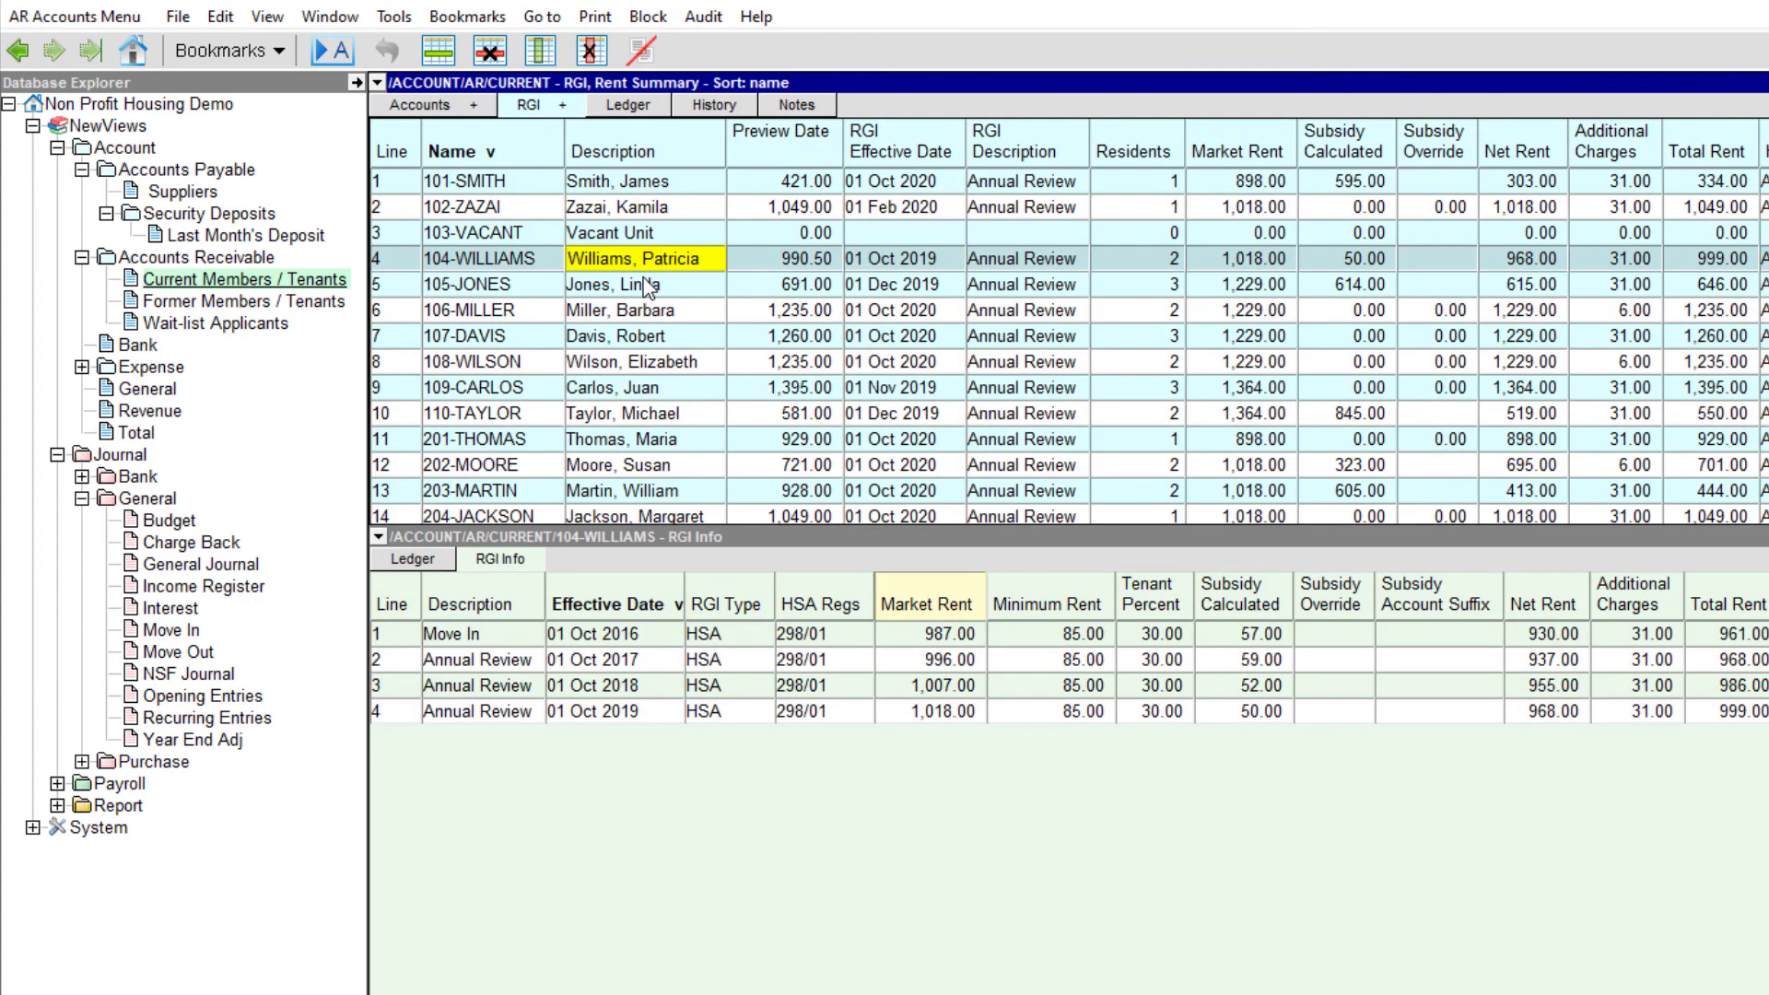
left_click(975, 724)
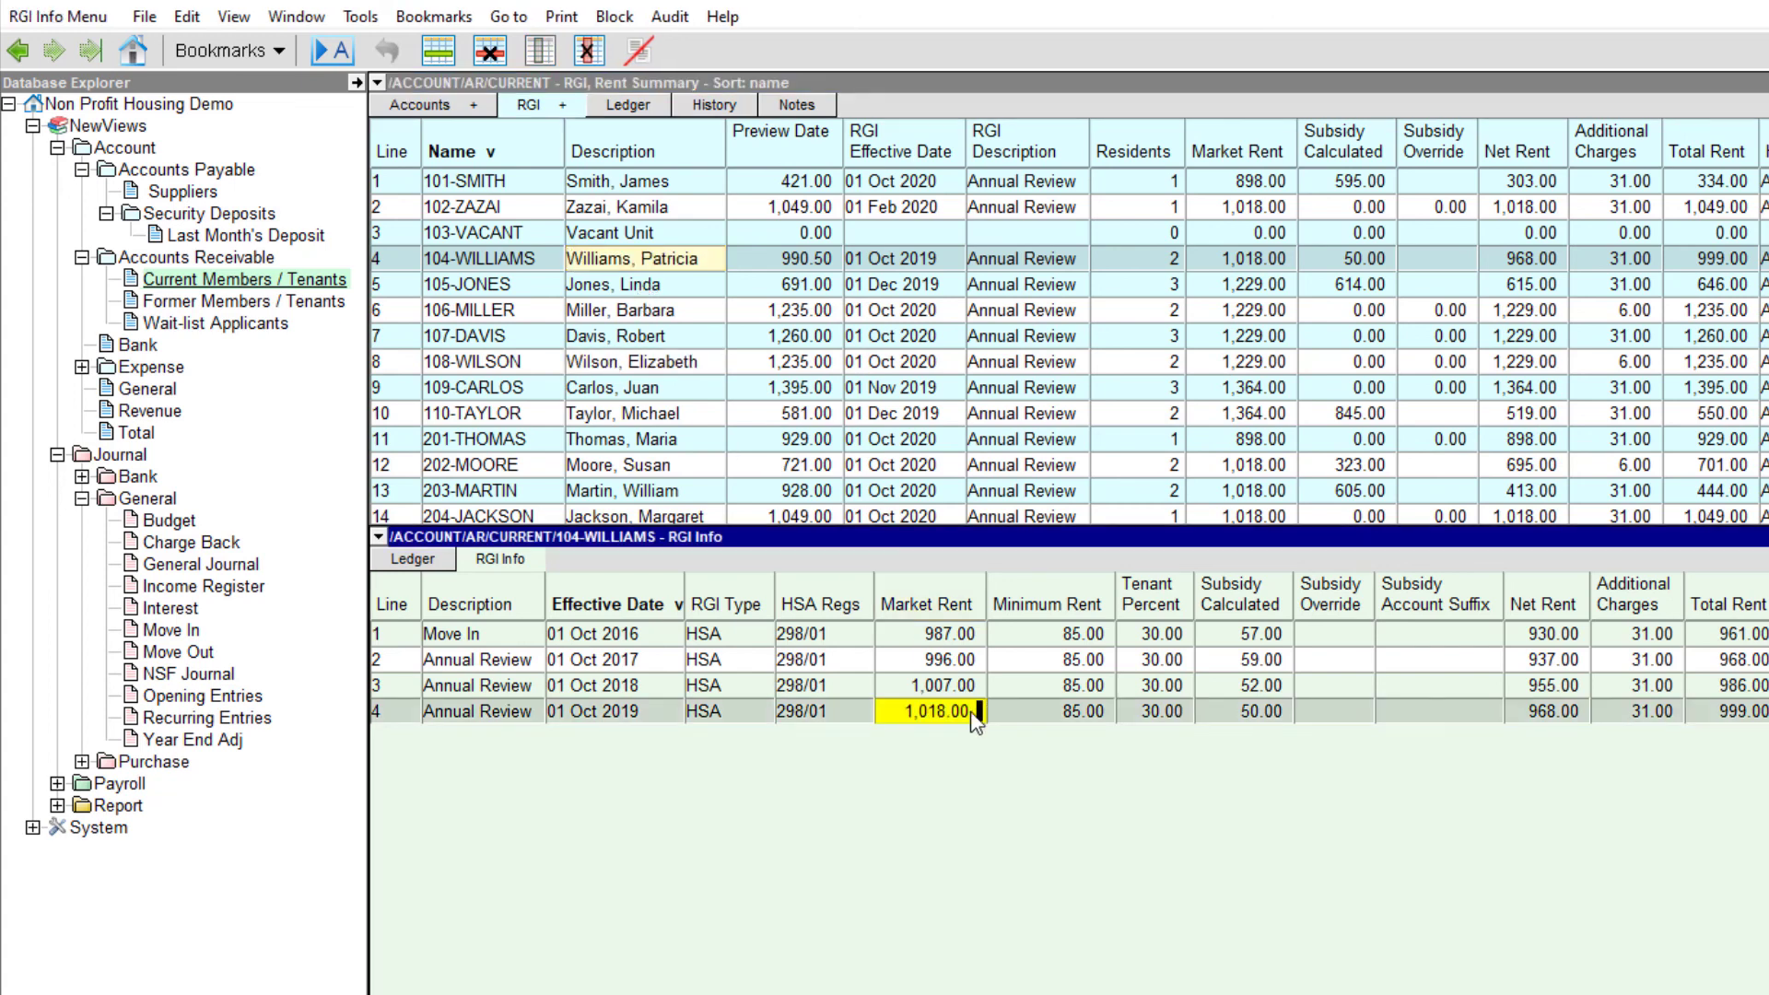